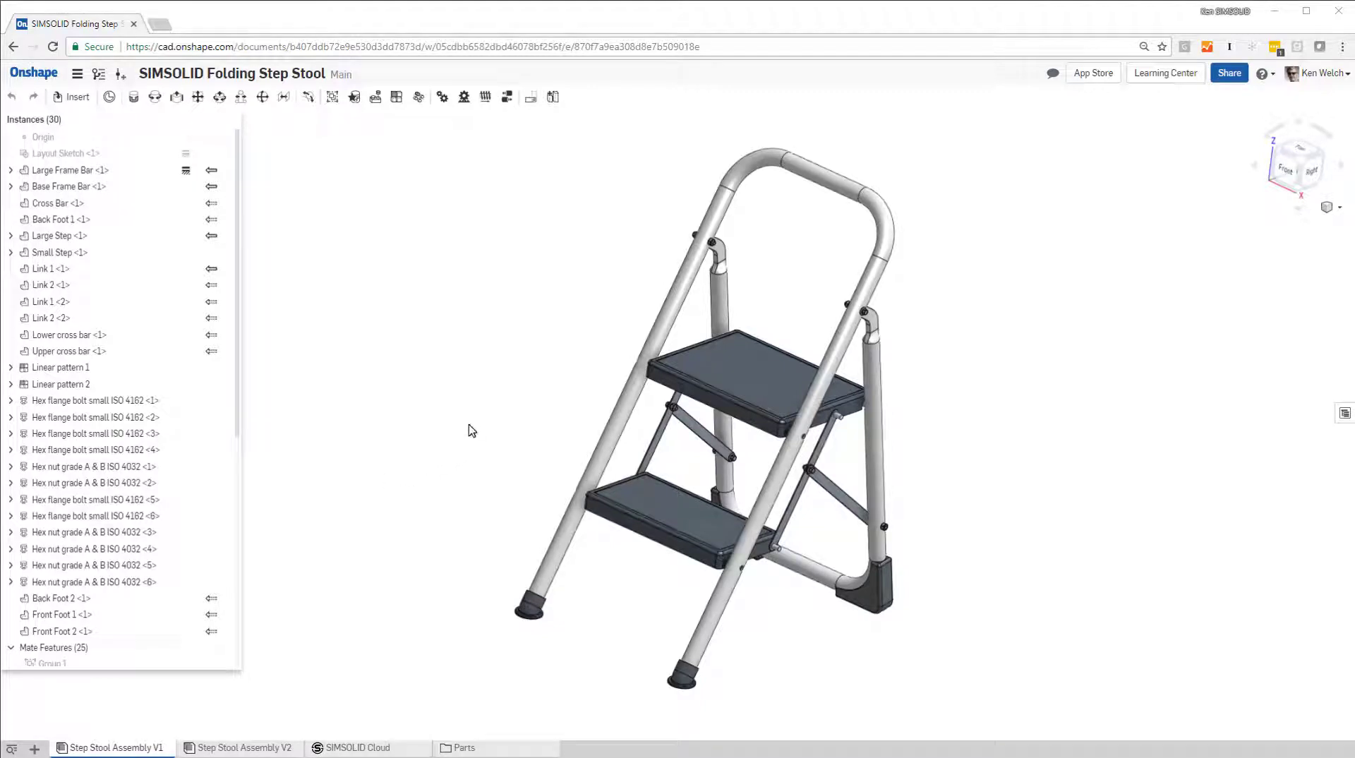
Examine the Step Stool Assembly V1 model and the Step Stool Assembly V2 variant.
{"action": "middle_click_drag", "start_coordinate": [511, 417], "coordinate": [477, 412]}
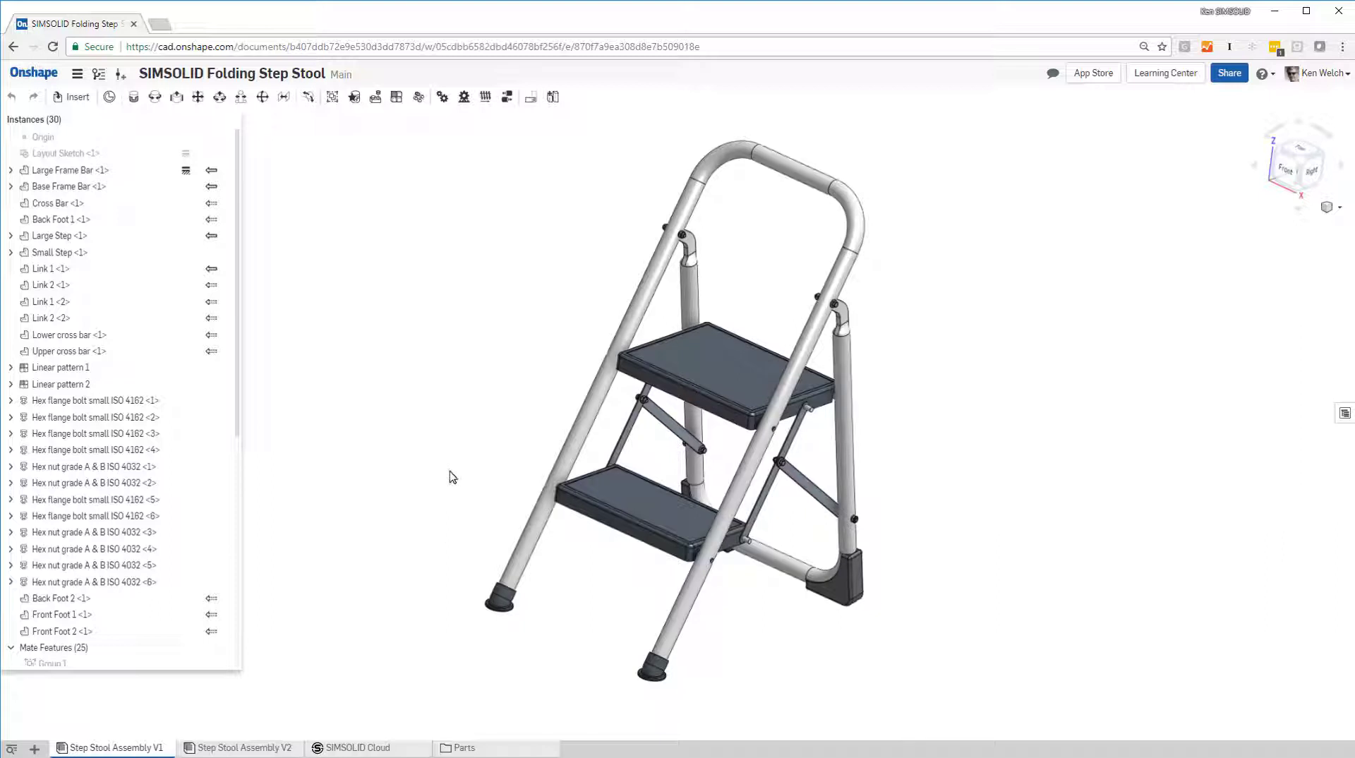
{"action": "right_click_drag", "start_coordinate": [453, 477], "coordinate": [414, 489]}
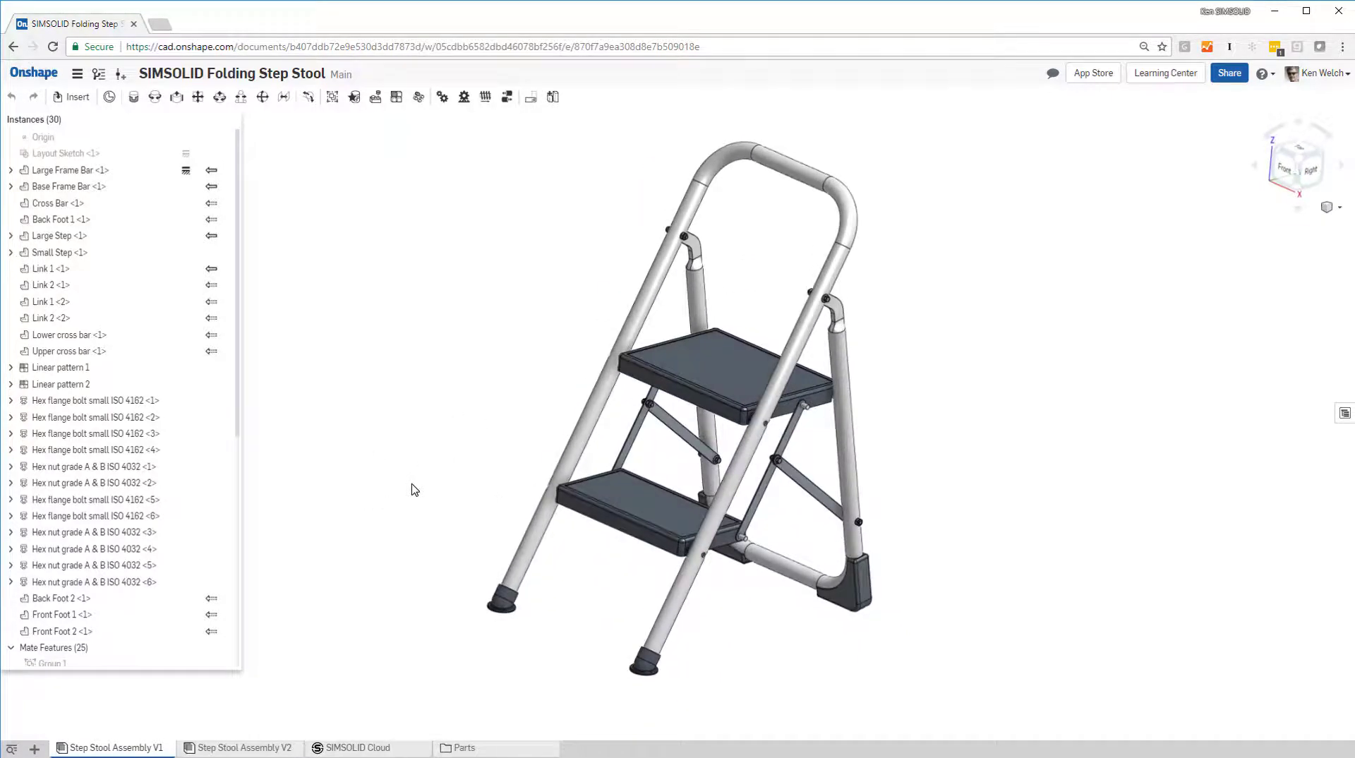
{"action": "left_click", "coordinate": [248, 750]}
{"action": "mouse_move", "coordinate": [614, 650]}
{"action": "right_mouse_down"}
{"action": "mouse_move", "coordinate": [596, 696]}
{"action": "mouse_move", "coordinate": [644, 539]}
{"action": "mouse_move", "coordinate": [626, 635]}
{"action": "mouse_move", "coordinate": [605, 653]}
{"action": "mouse_move", "coordinate": [619, 652]}
{"action": "right_mouse_up"}
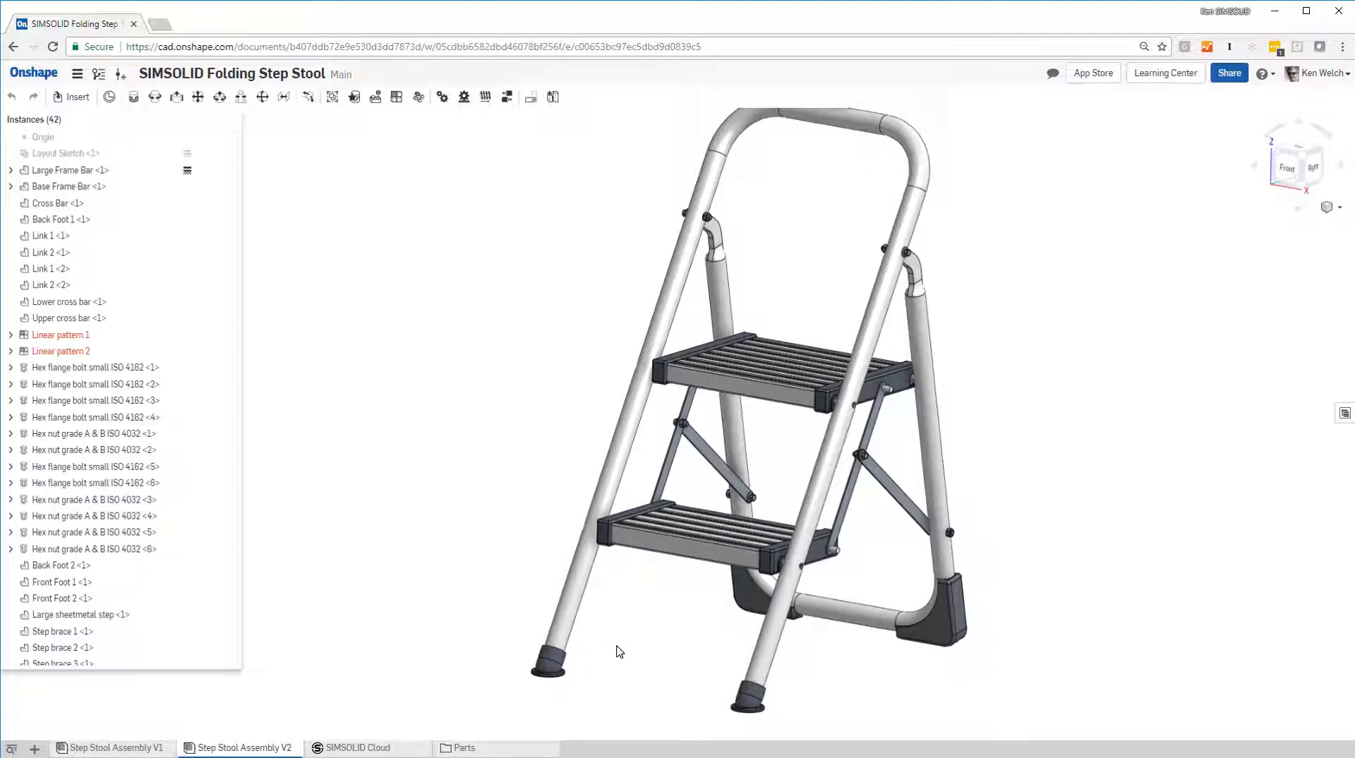
{"action": "left_click", "coordinate": [34, 749]}
{"action": "mouse_move", "coordinate": [113, 595]}
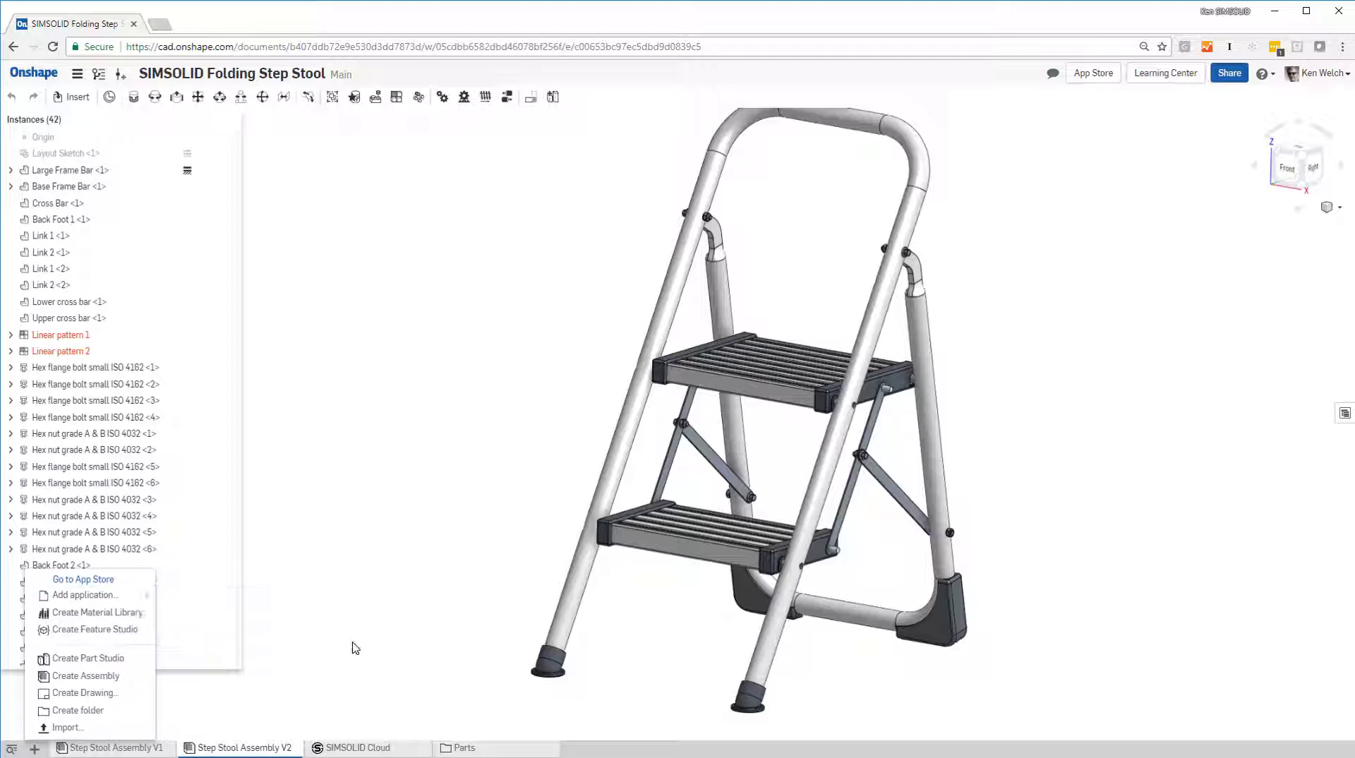
Switch to SIMSOLID Cloud and create a new project from Step Stool Assembly V1.
{"action": "left_click", "coordinate": [350, 751]}
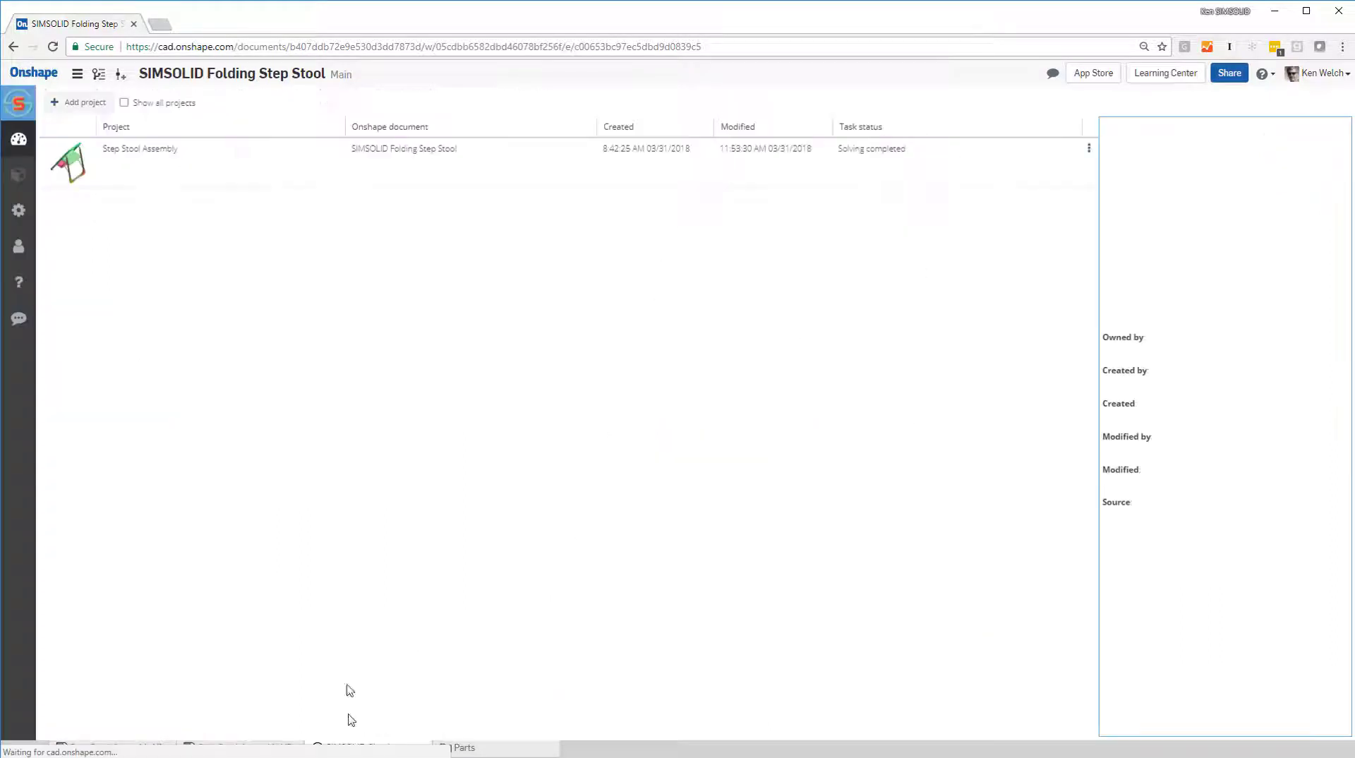
{"action": "left_click", "coordinate": [73, 104]}
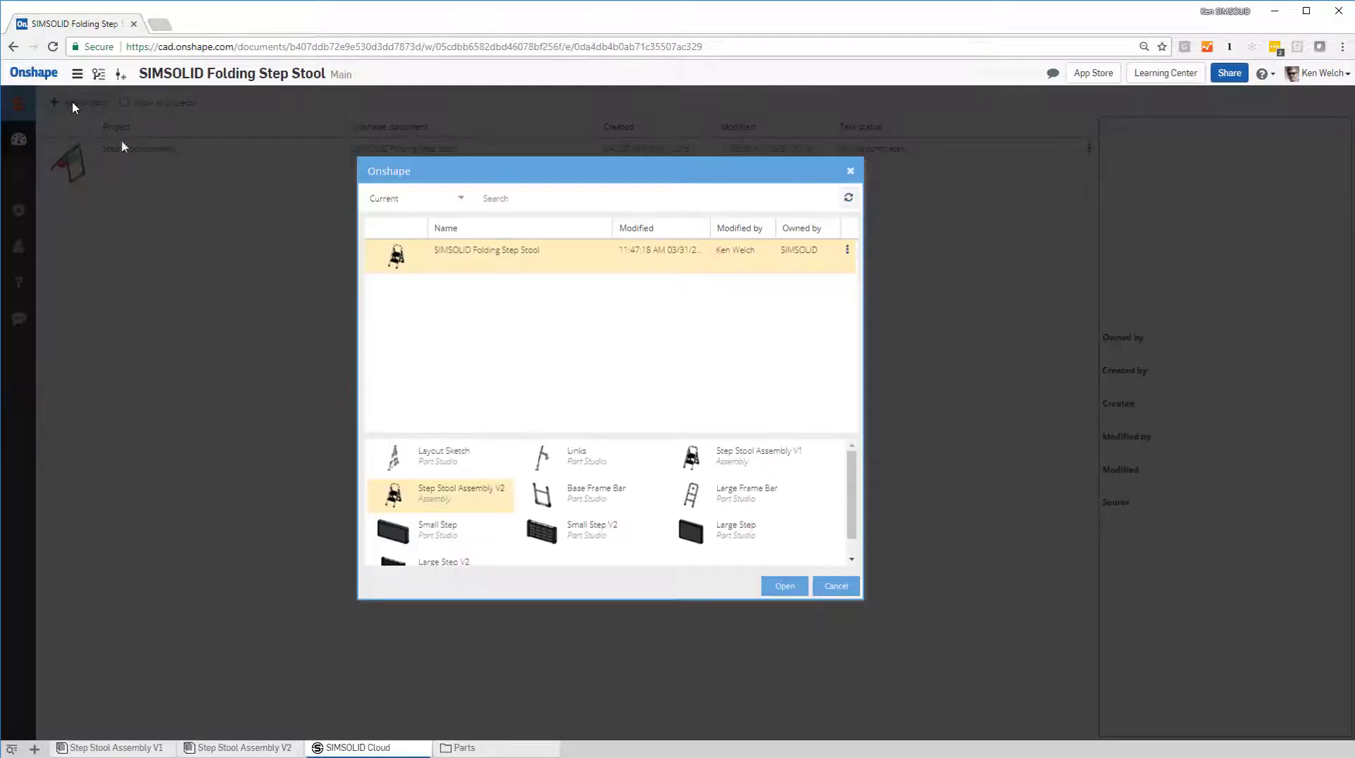
{"action": "double_click", "coordinate": [699, 459]}
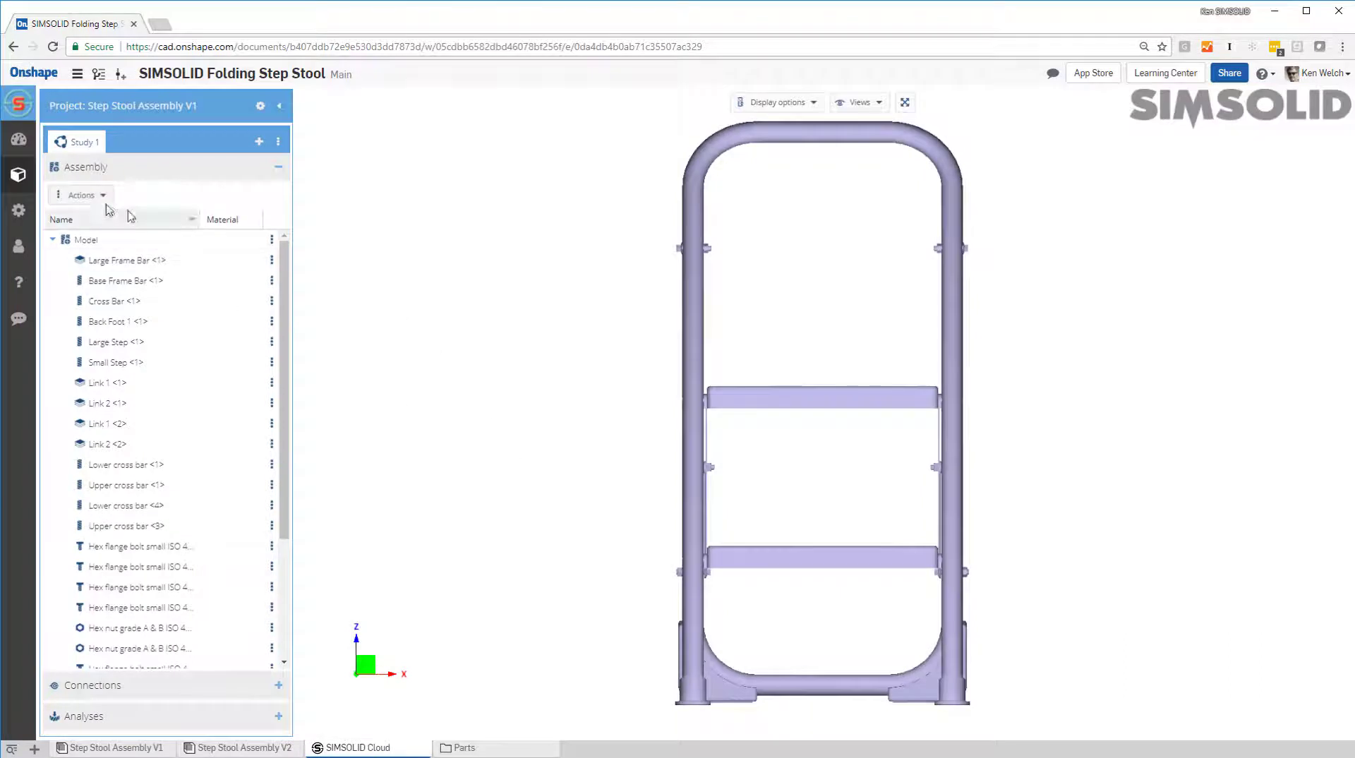
Assign the generic Steel material to all parts of the assembly.
{"action": "left_click", "coordinate": [106, 196]}
{"action": "left_click", "coordinate": [119, 217]}
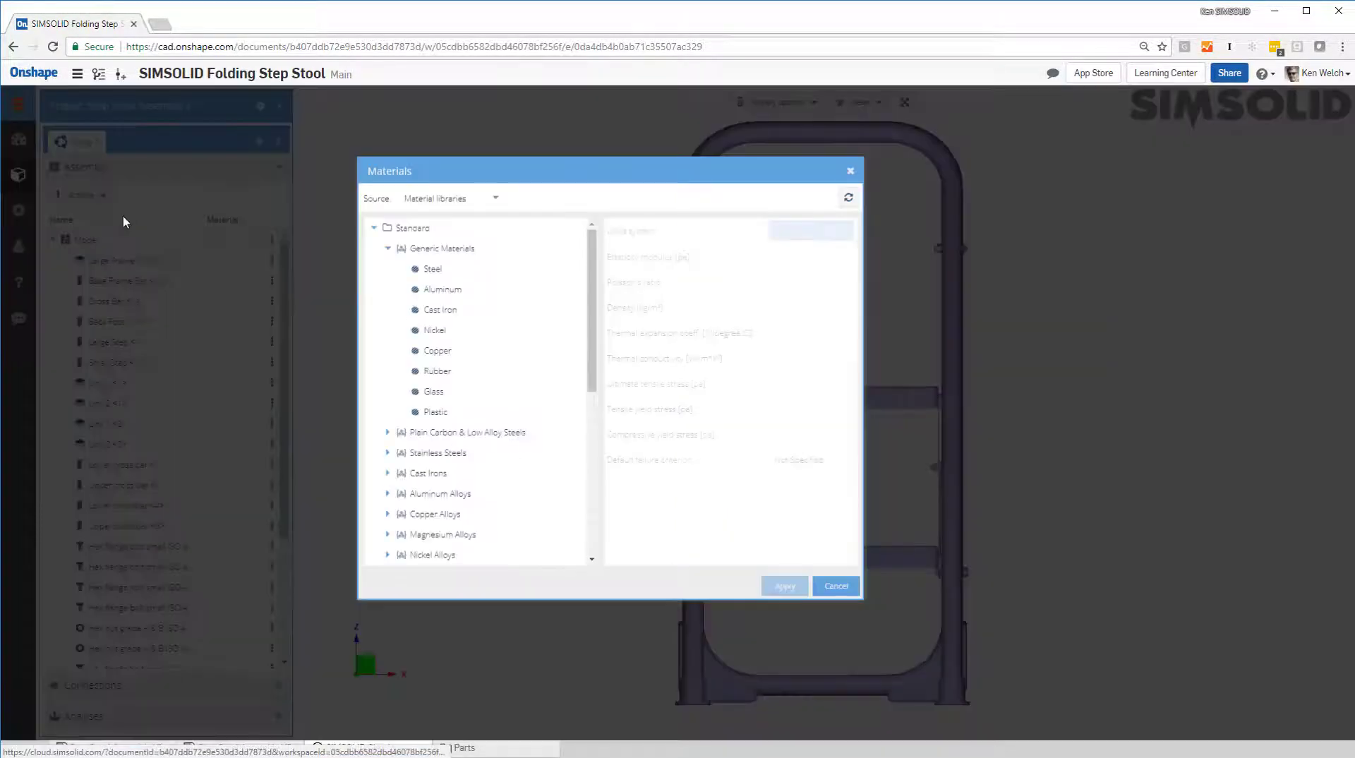
{"action": "left_click", "coordinate": [432, 270]}
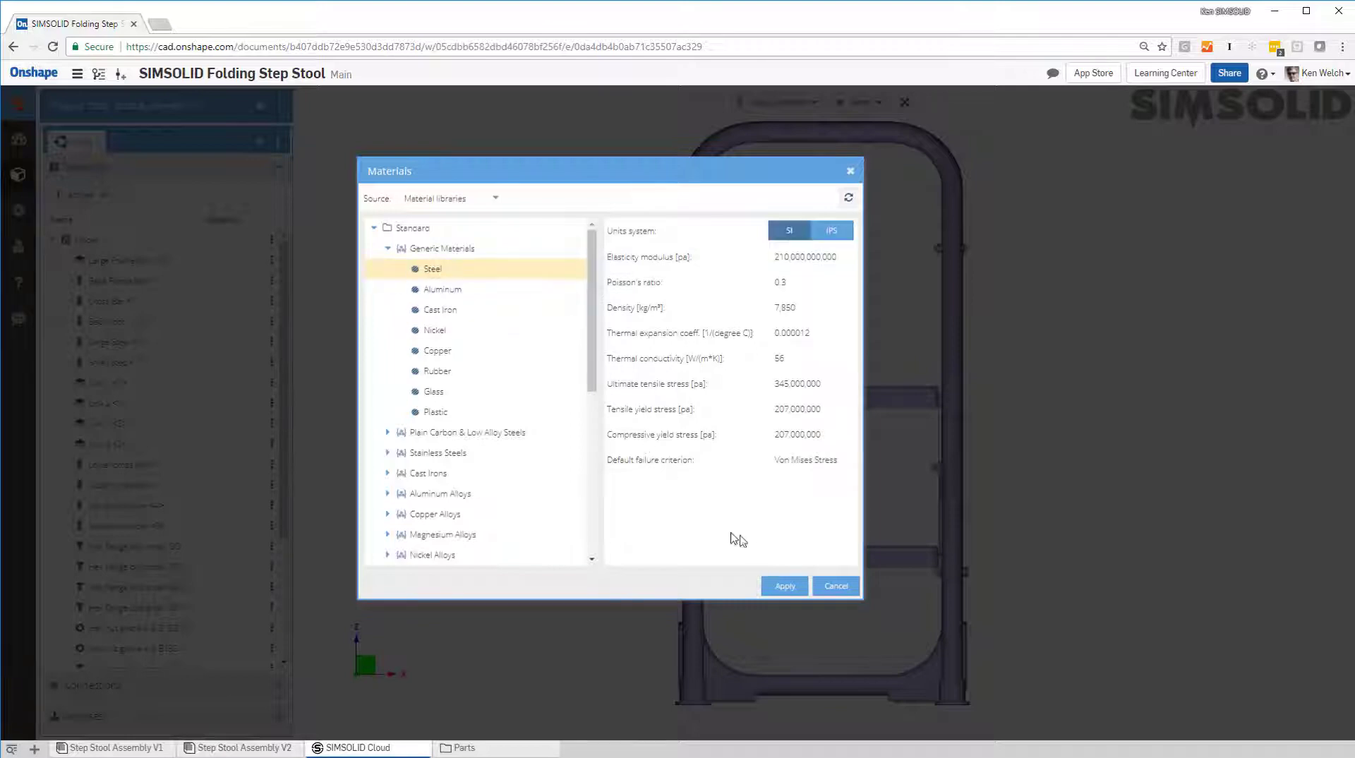
{"action": "left_click", "coordinate": [784, 585]}
Assign ABS Plastic to both steps, the two front feet and the two back feet.
{"action": "left_click_drag", "start_coordinate": [792, 543], "coordinate": [739, 583]}
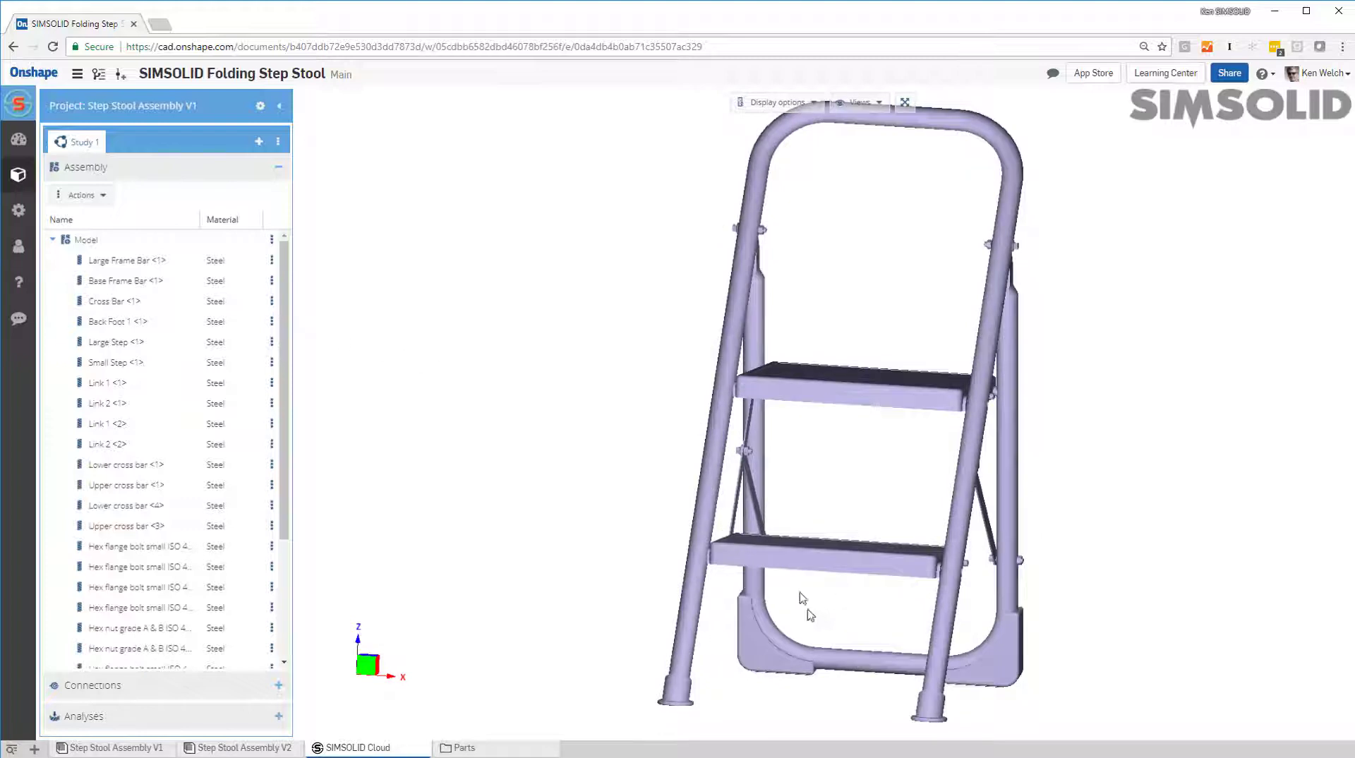
{"action": "left_click", "coordinate": [827, 553]}
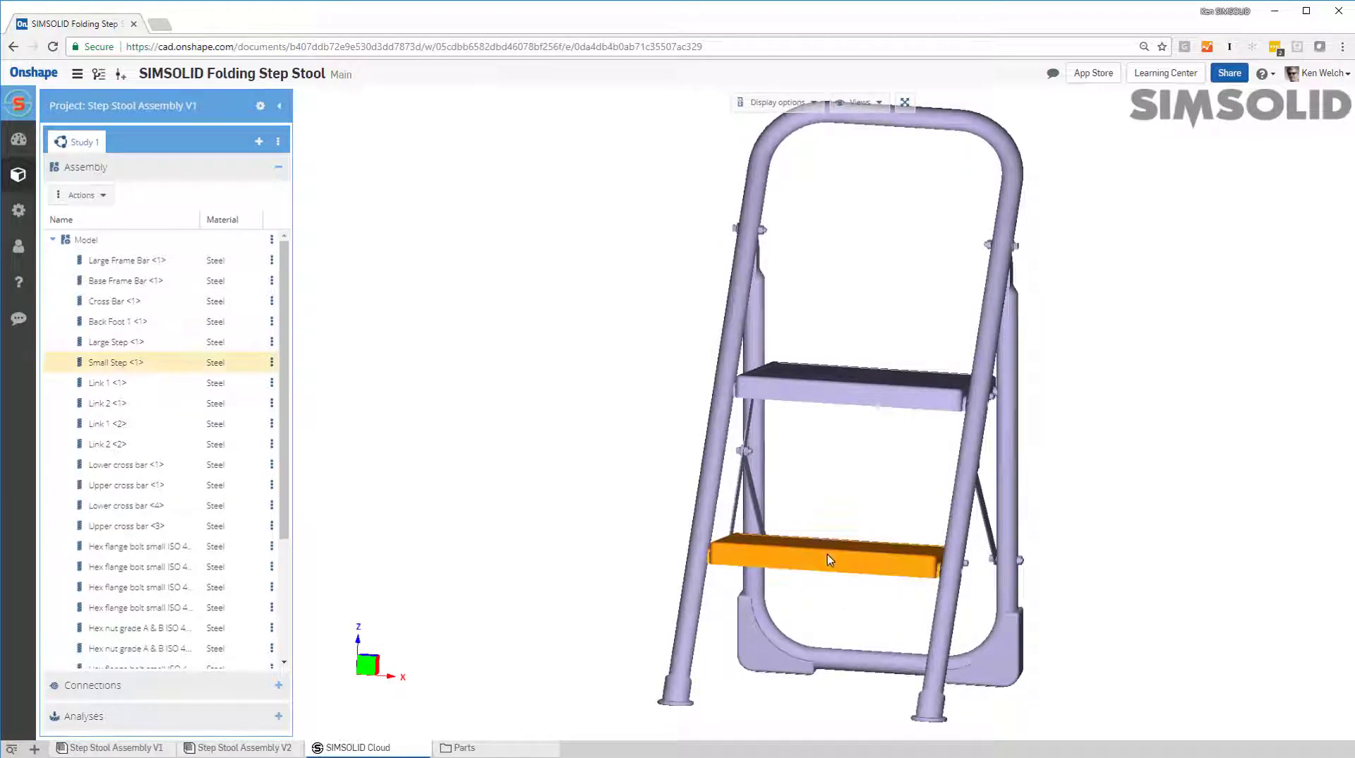
{"action": "left_click", "coordinate": [838, 398], "text": "ctrl"}
{"action": "left_click", "coordinate": [677, 690], "text": "ctrl"}
{"action": "left_click", "coordinate": [760, 639], "text": "ctrl"}
{"action": "left_click", "coordinate": [939, 708], "text": "ctrl"}
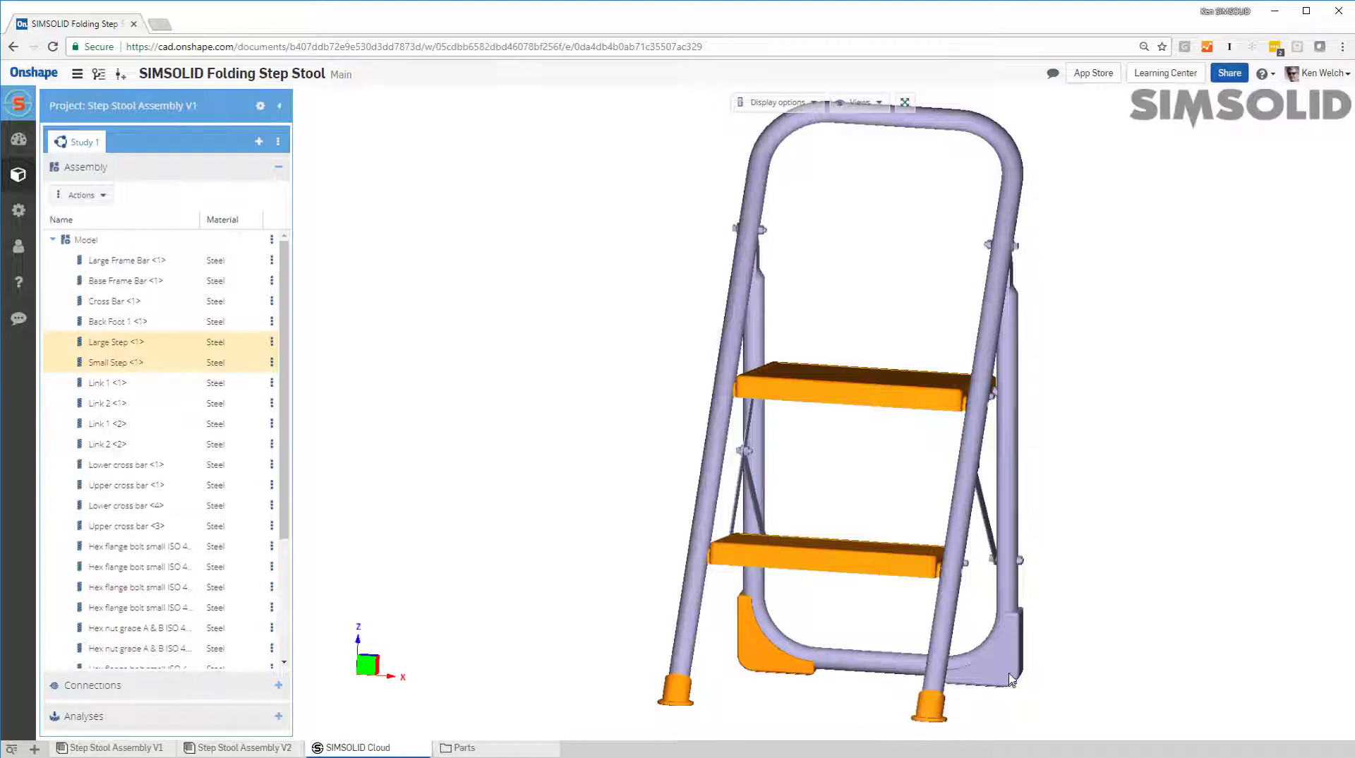
{"action": "left_click", "coordinate": [1004, 673], "text": "ctrl"}
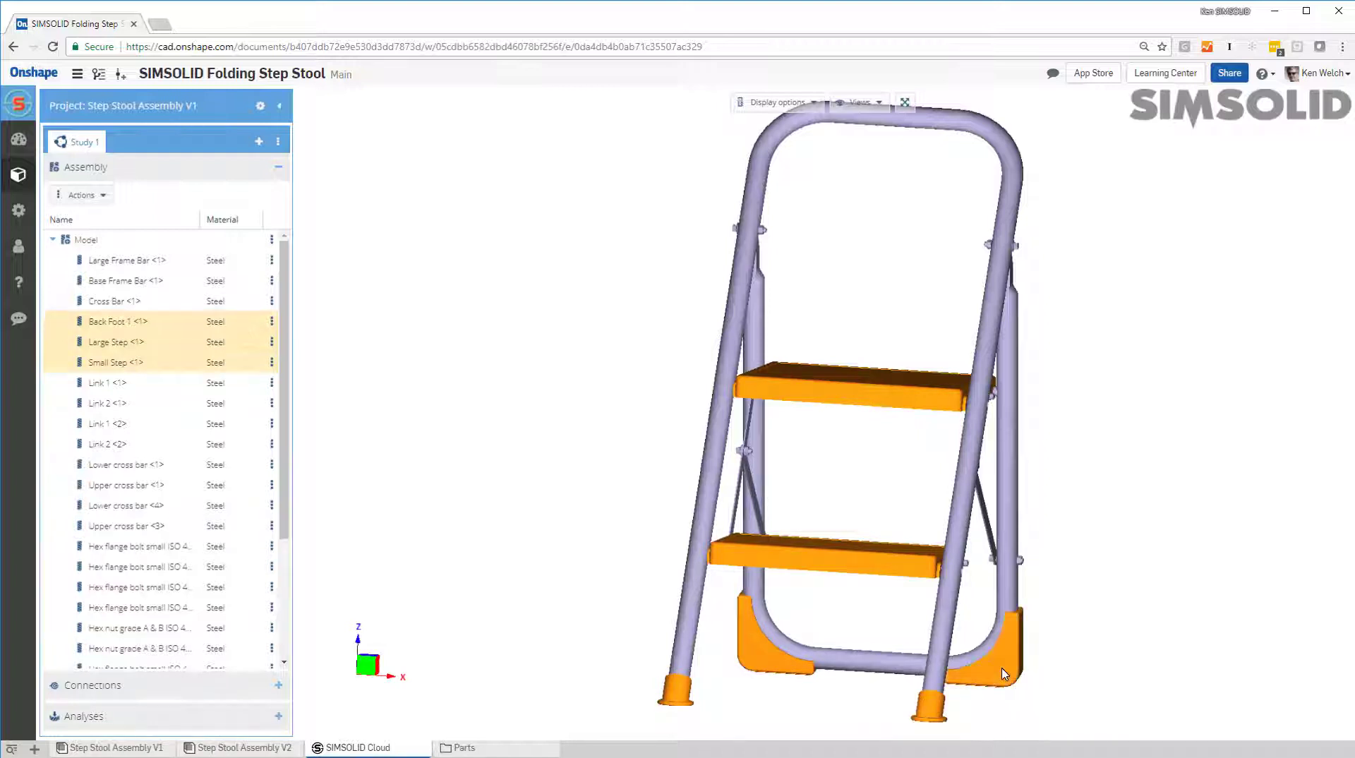
{"action": "left_click", "coordinate": [271, 326]}
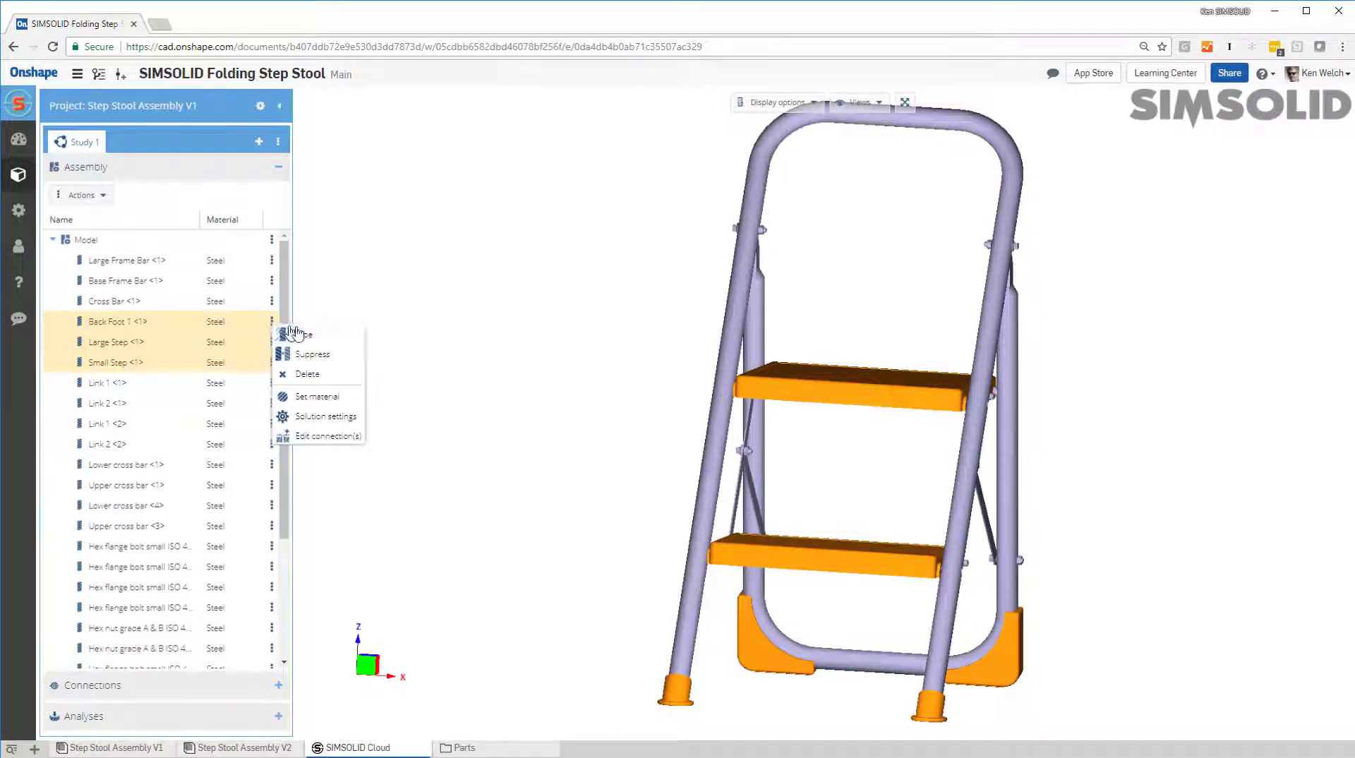
{"action": "left_click", "coordinate": [335, 397]}
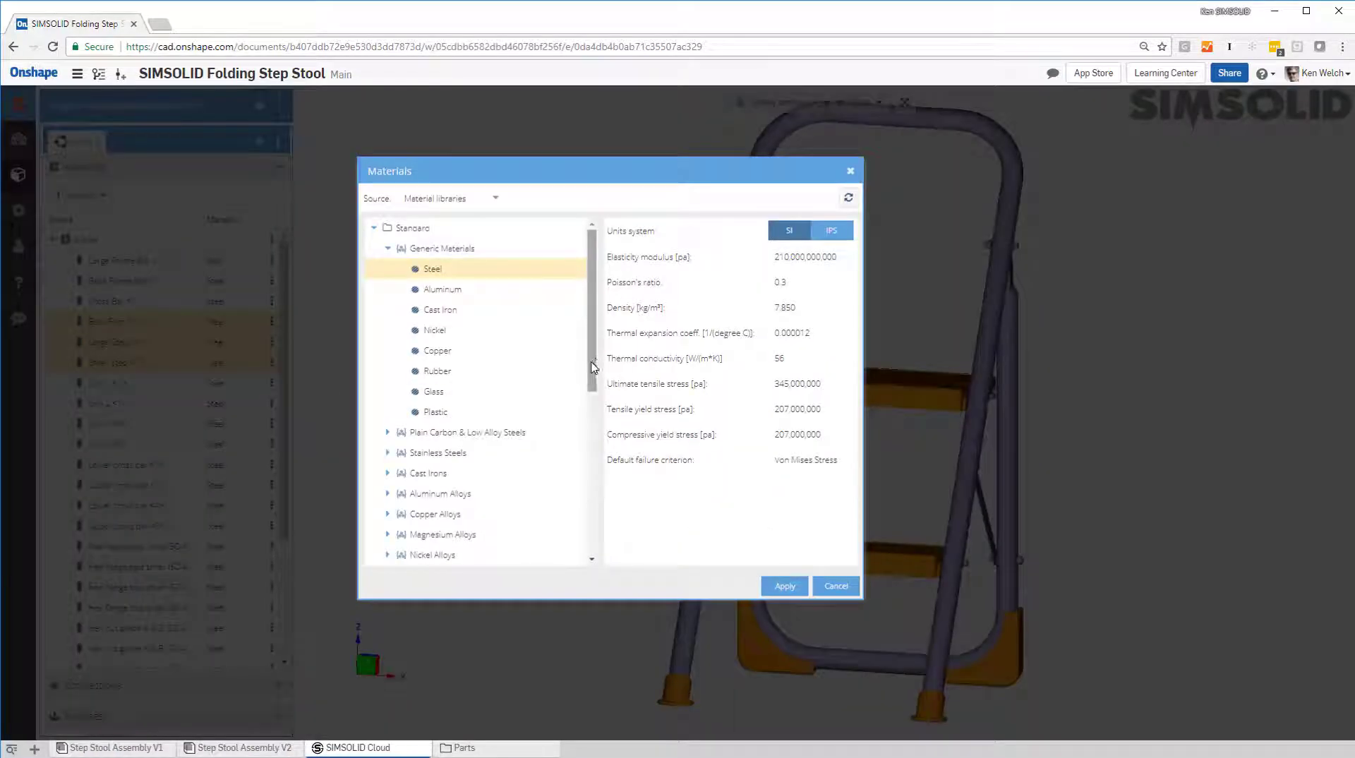
{"action": "left_click_drag", "start_coordinate": [593, 364], "coordinate": [600, 516]}
{"action": "scroll", "coordinate": [599, 516], "scroll_direction": "down", "scroll_amount": 1}
{"action": "left_click", "coordinate": [444, 310]}
{"action": "left_click", "coordinate": [787, 586]}
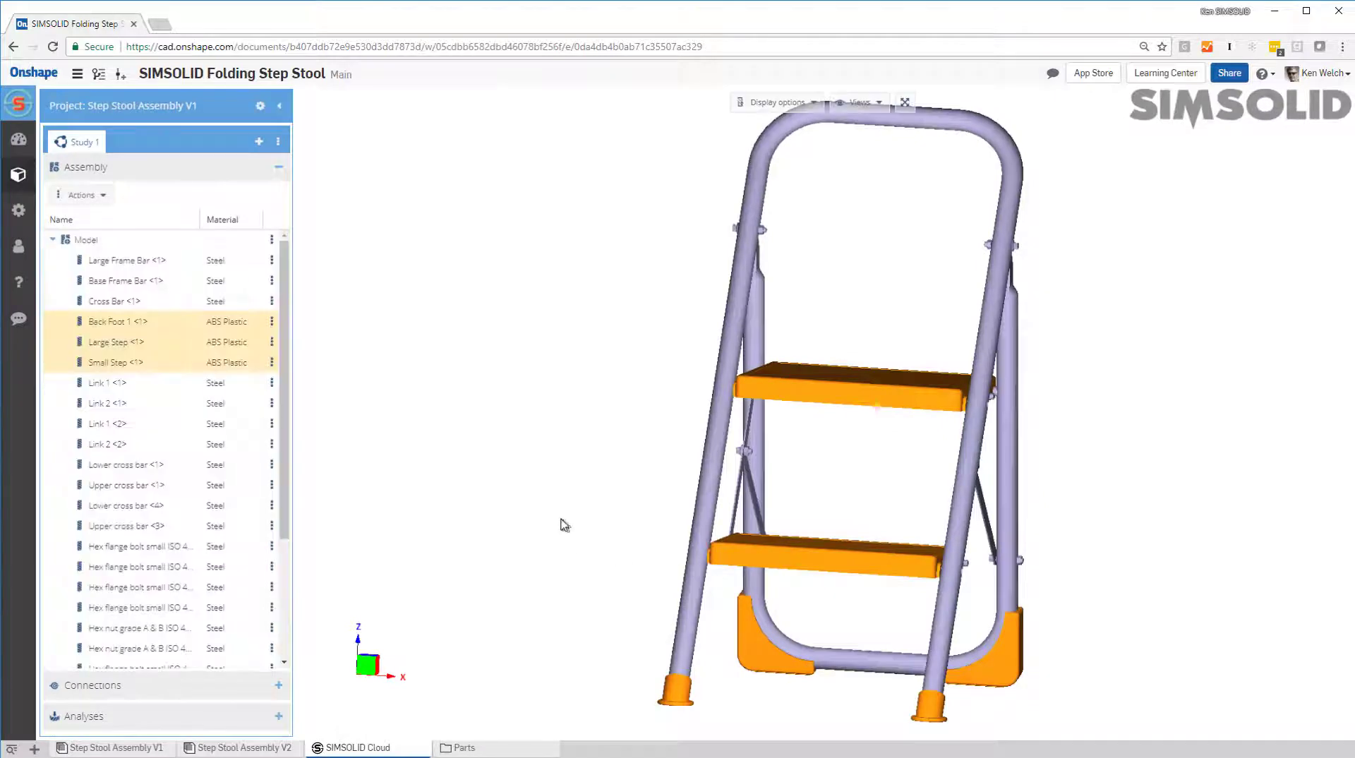
Assign generic Aluminum to the Large Frame Bar and the Base Frame Bar.
{"action": "left_click", "coordinate": [576, 513]}
{"action": "left_click", "coordinate": [713, 467]}
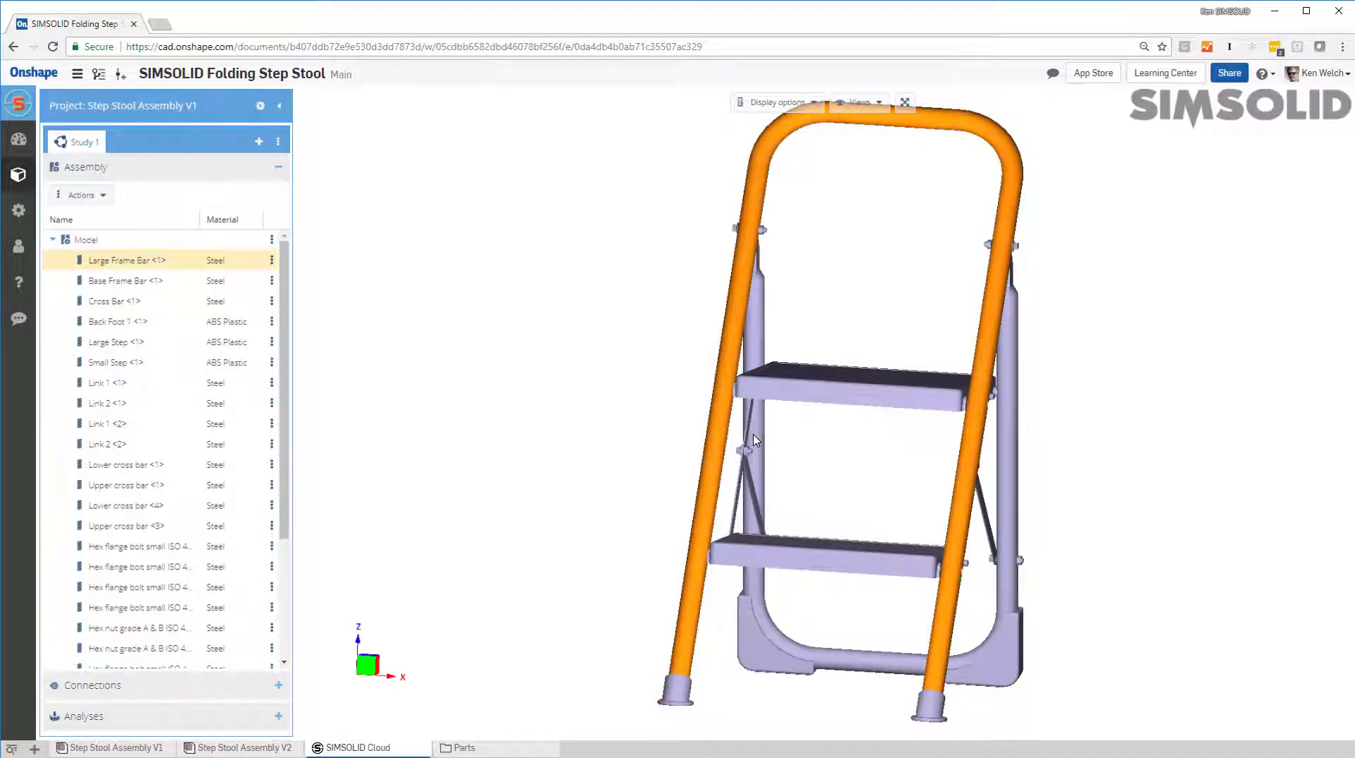
{"action": "left_click", "coordinate": [753, 440]}
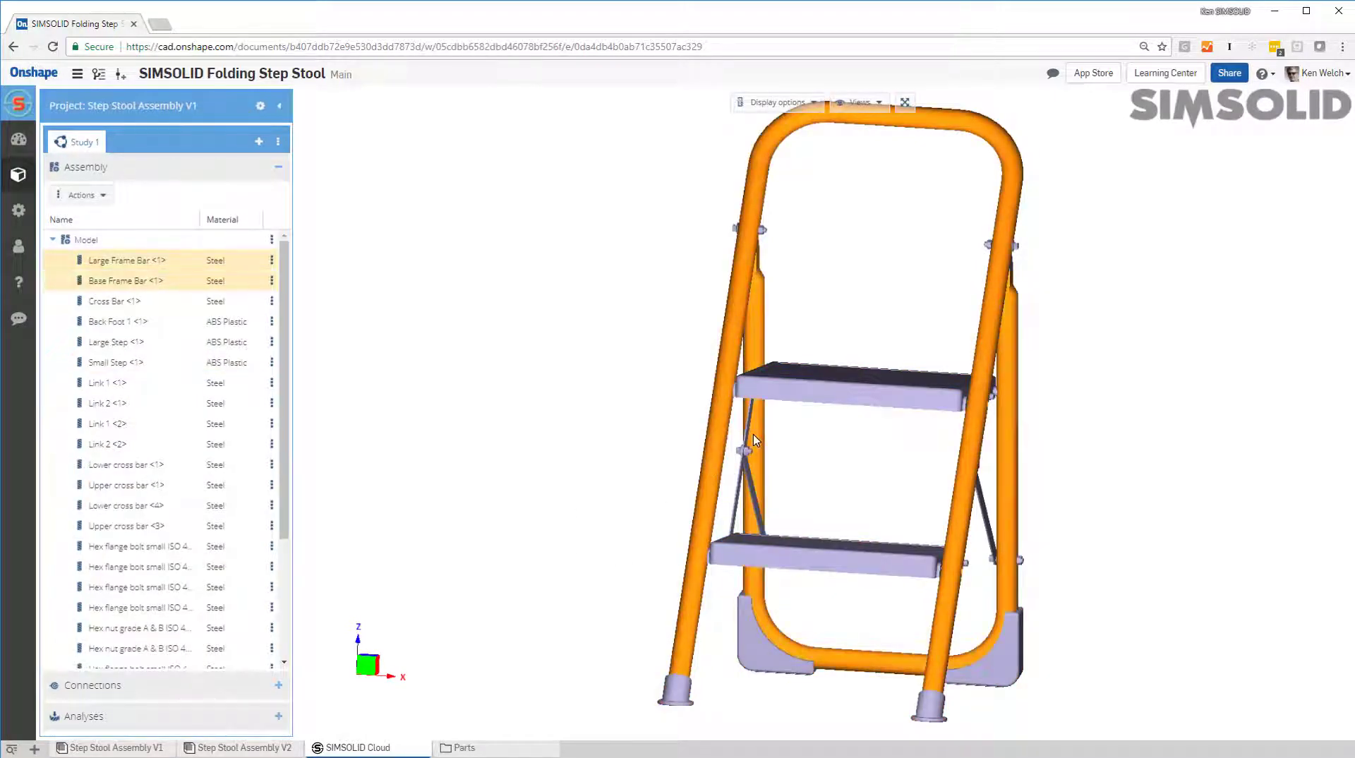
{"action": "left_click", "coordinate": [272, 267]}
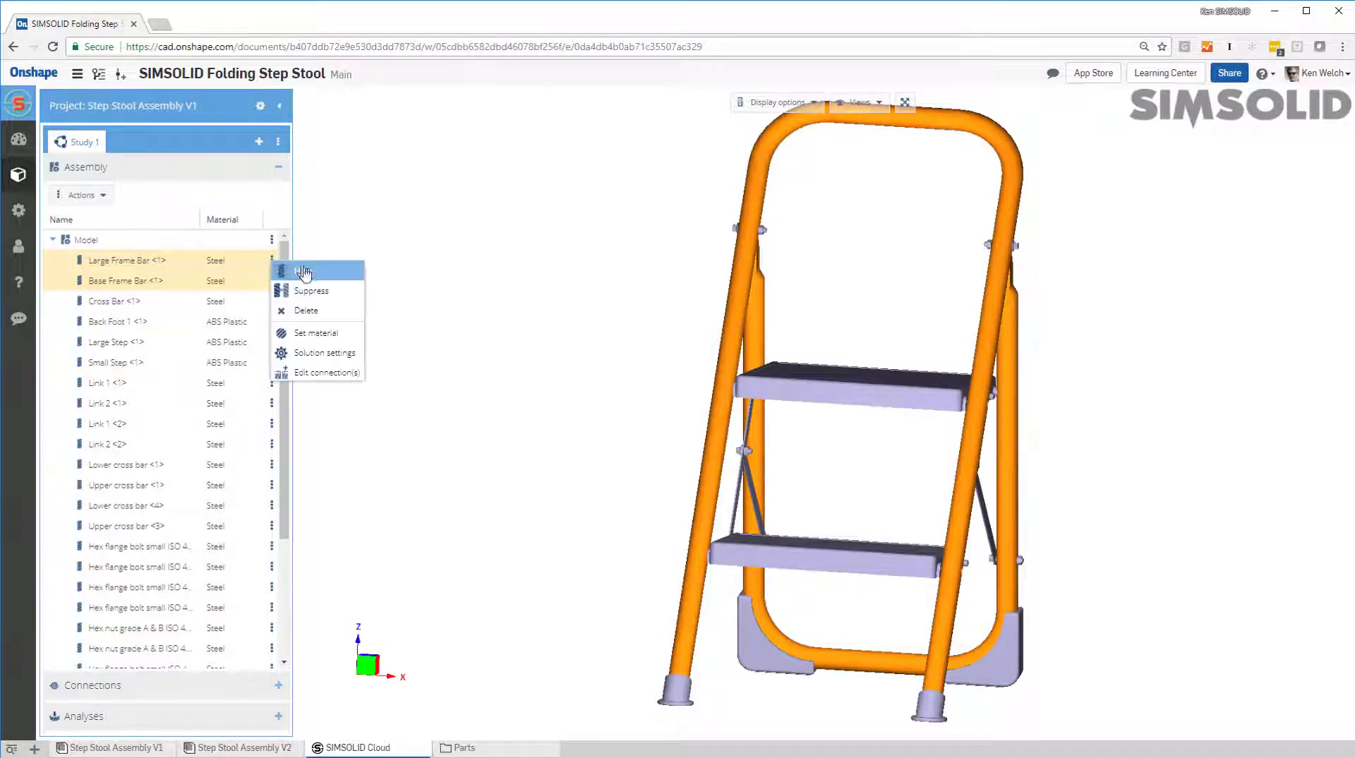
{"action": "left_click", "coordinate": [330, 333]}
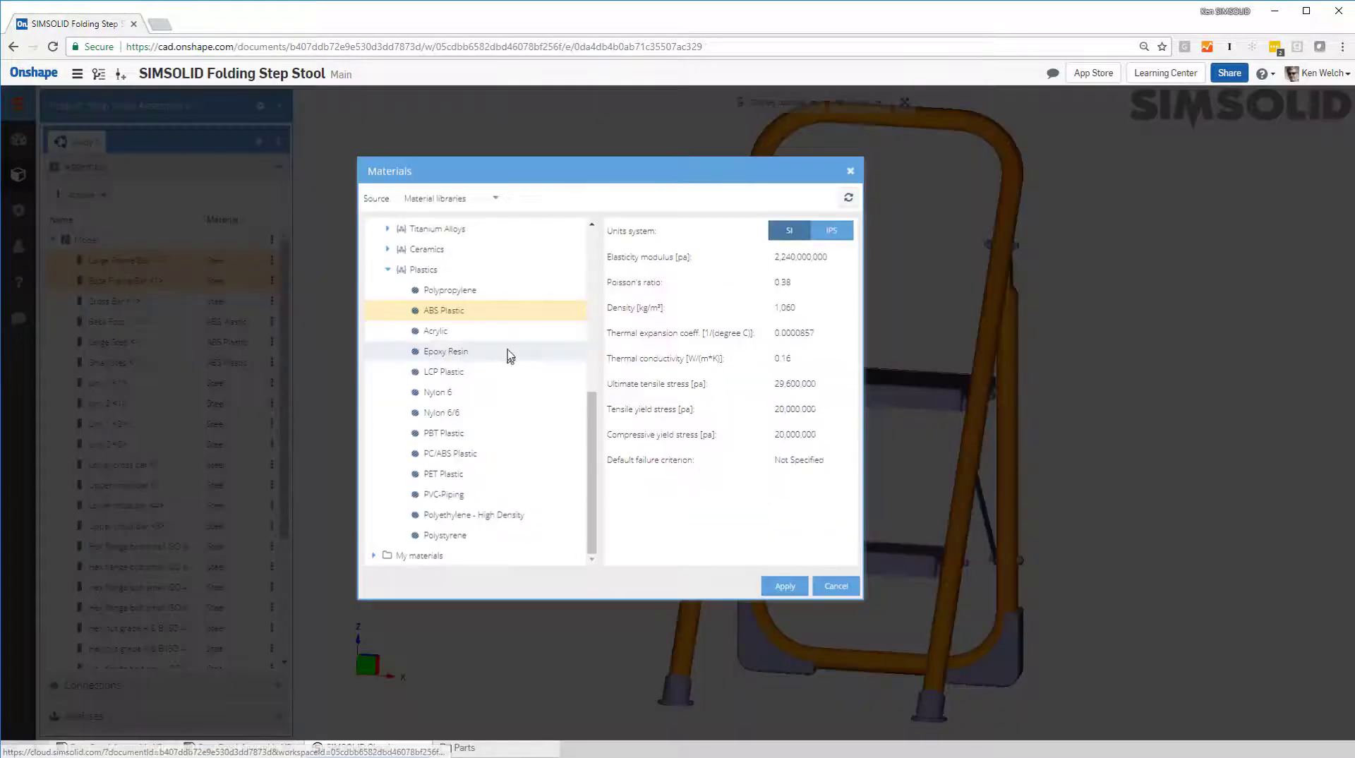
{"action": "scroll", "coordinate": [439, 302], "scroll_direction": "up", "scroll_amount": 6}
{"action": "left_click", "coordinate": [435, 290]}
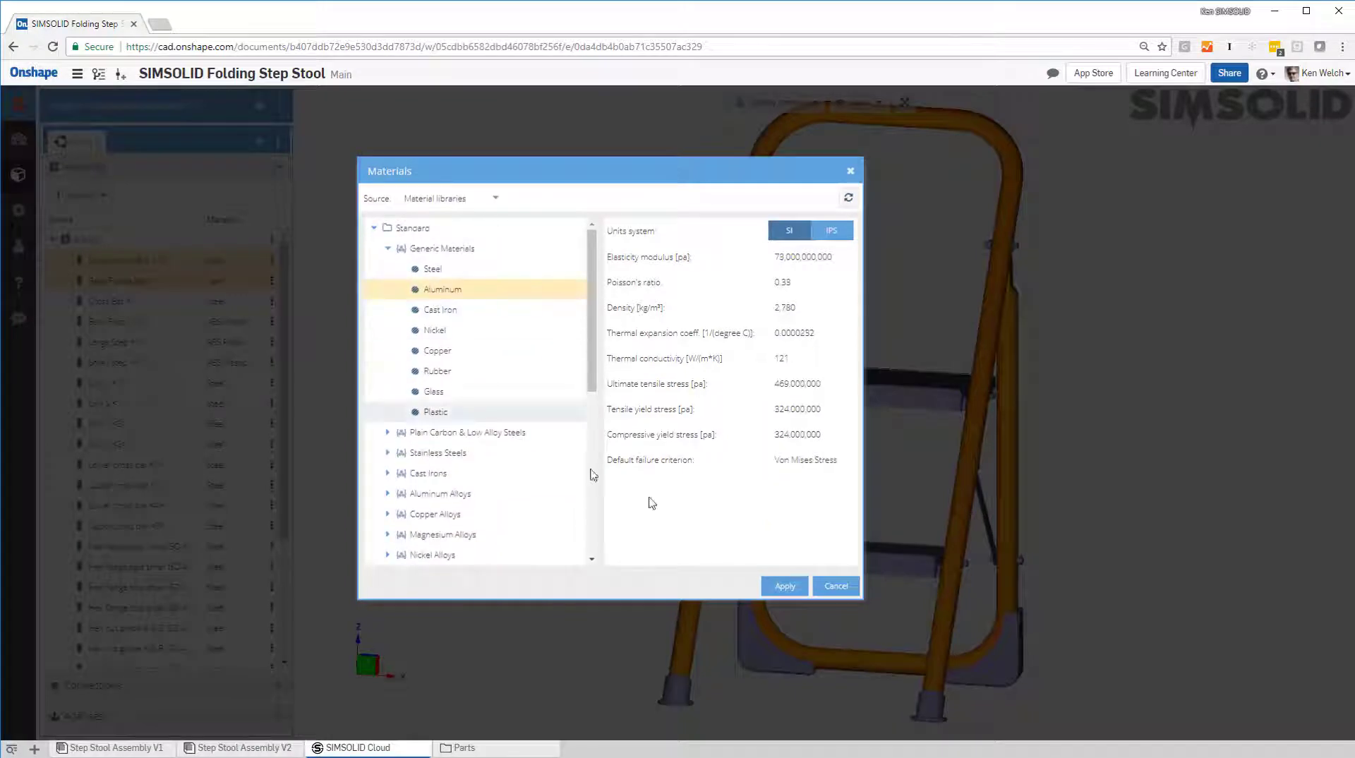
{"action": "left_click", "coordinate": [784, 585]}
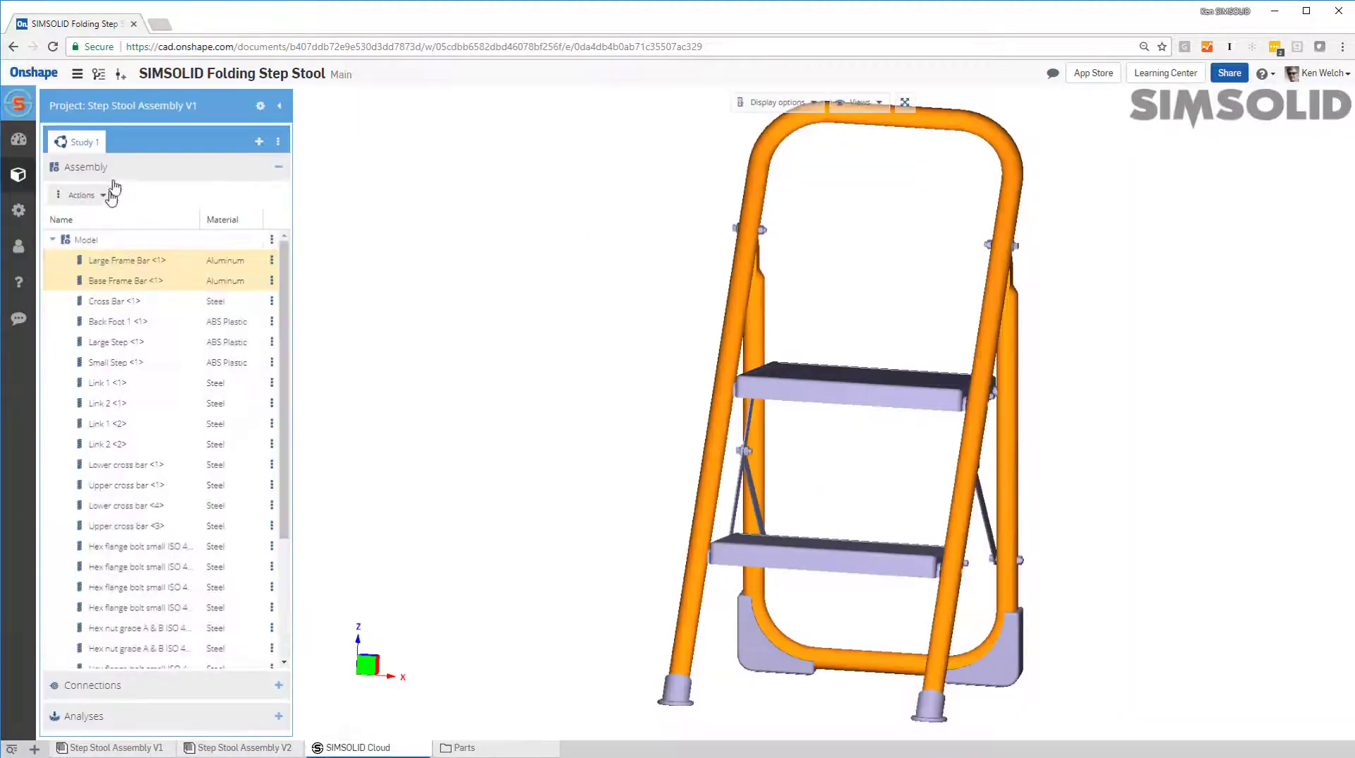
Find the part connections automatically with gap and penetration tolerances of 1 mm and Normal resolution.
{"action": "left_click", "coordinate": [124, 170]}
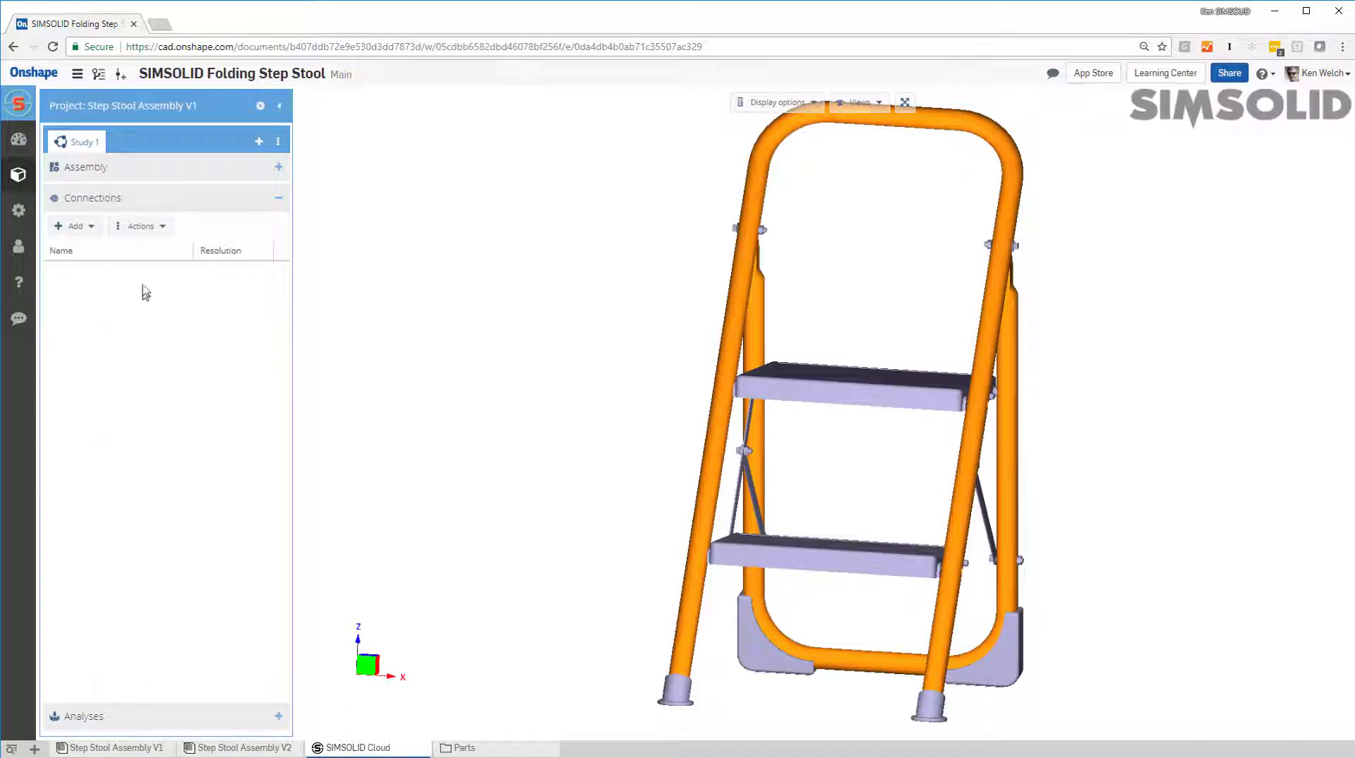
{"action": "left_click", "coordinate": [88, 227]}
{"action": "left_click", "coordinate": [98, 249]}
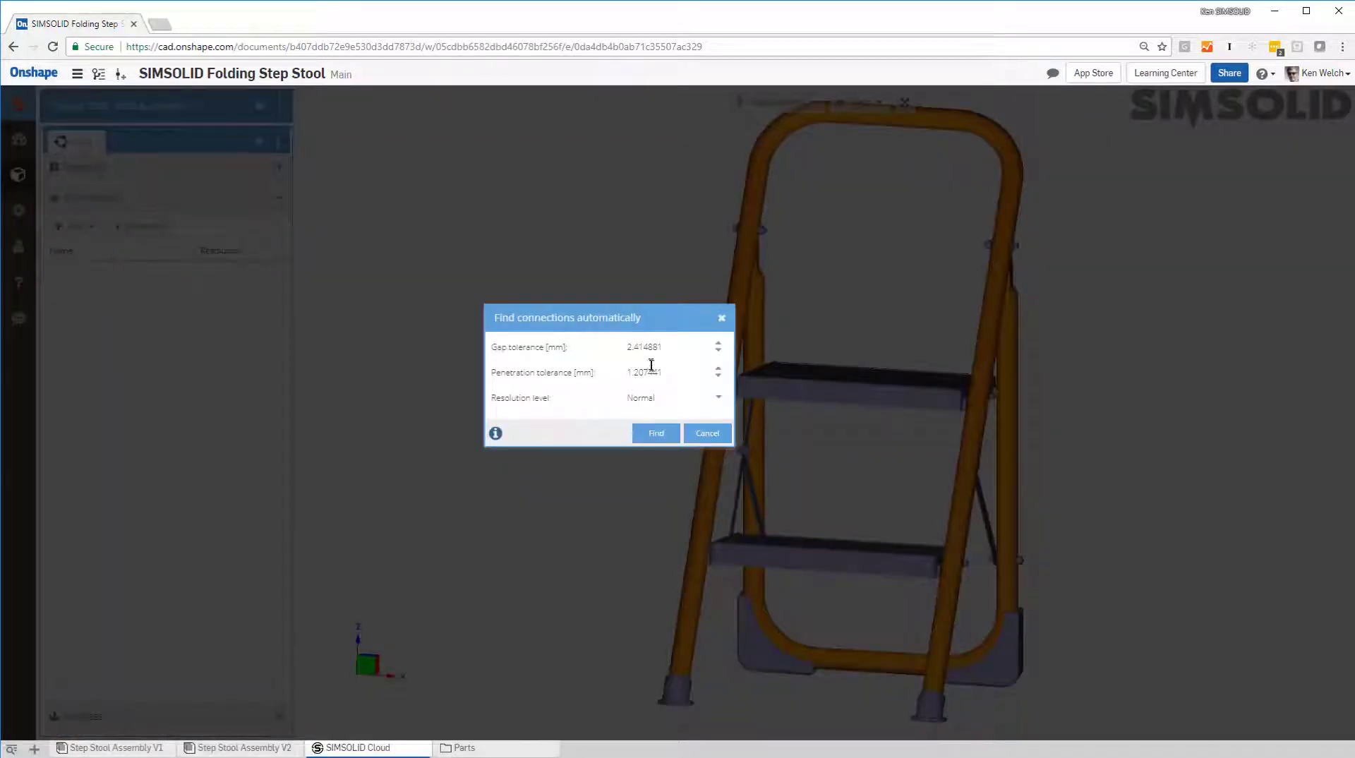
{"action": "left_click_drag", "start_coordinate": [670, 352], "coordinate": [585, 347]}
{"action": "type", "text": "1"}
{"action": "left_click_drag", "start_coordinate": [677, 377], "coordinate": [600, 374]}
{"action": "type", "text": "1"}
{"action": "left_click", "coordinate": [656, 434]}
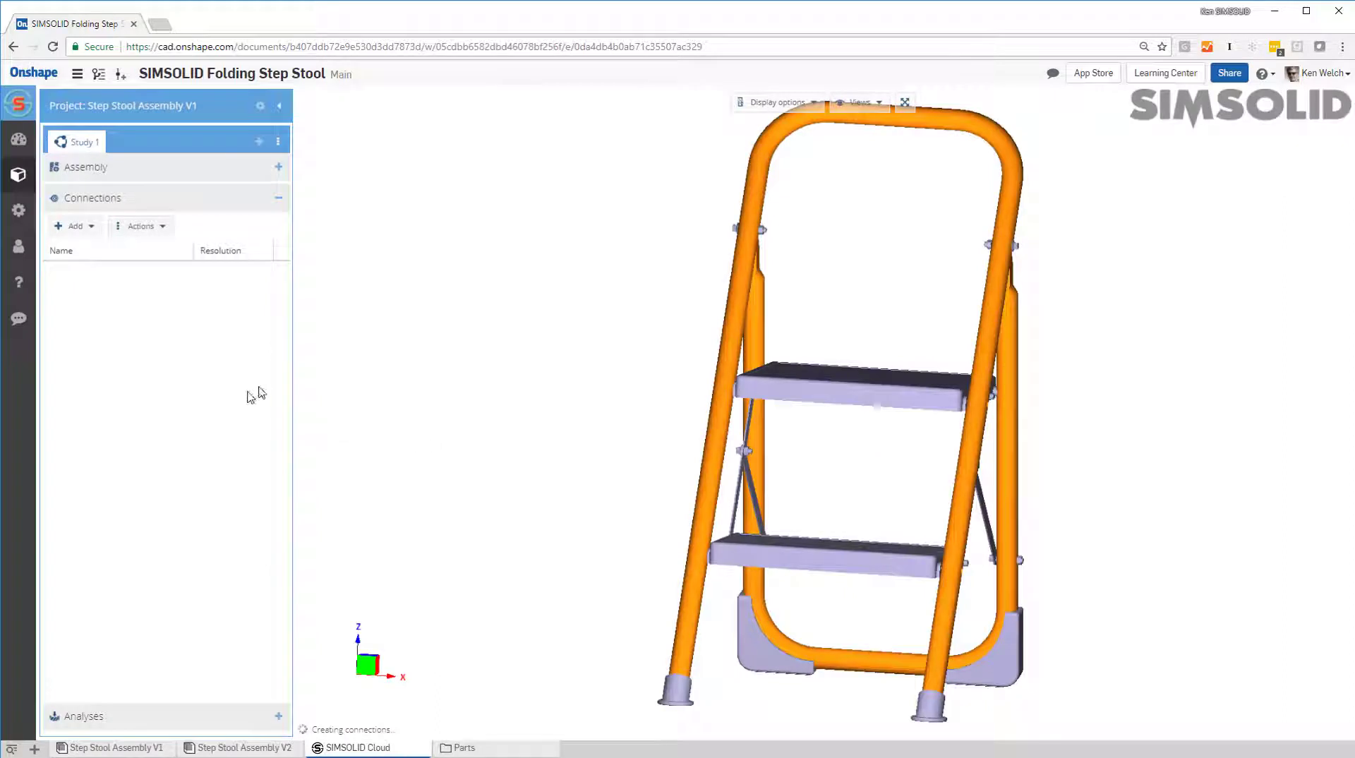
Check the assembly for disconnected groups of parts.
{"action": "right_click_drag", "start_coordinate": [657, 475], "coordinate": [583, 498]}
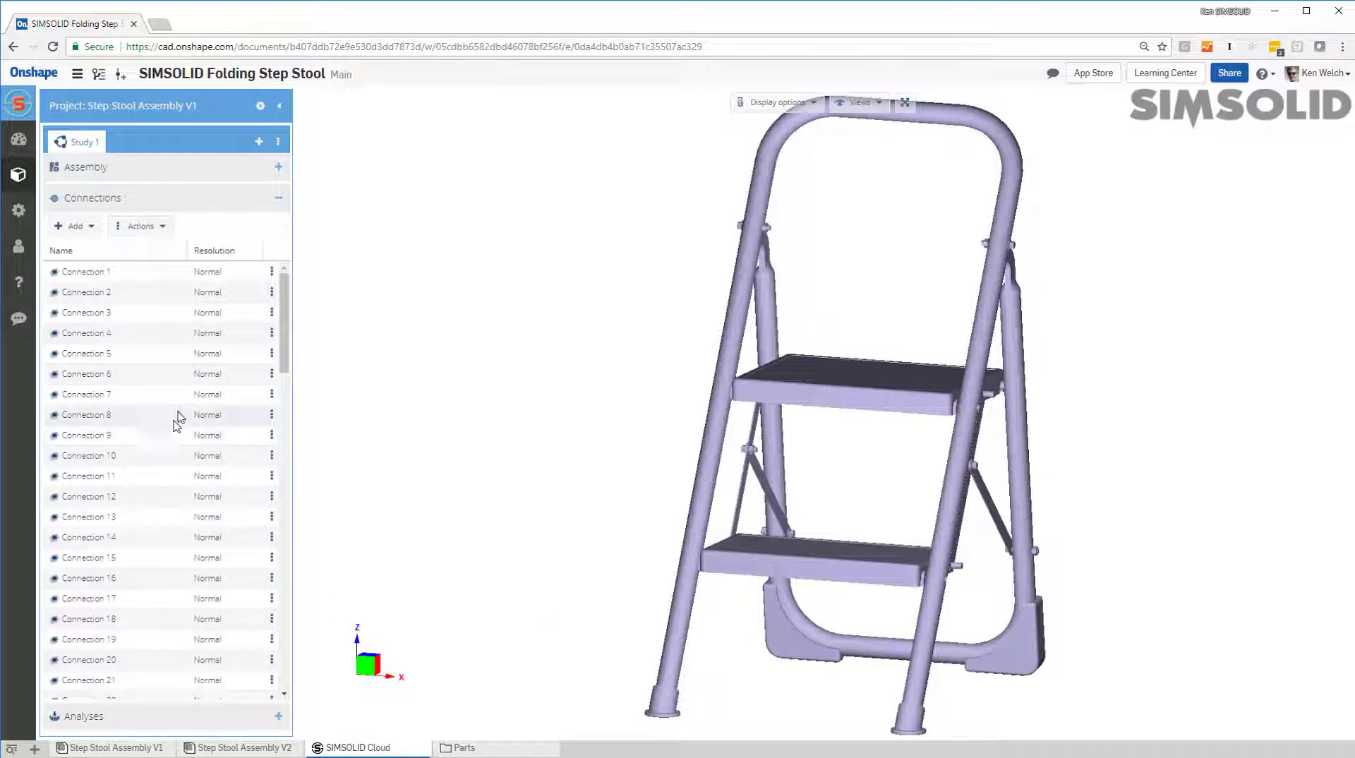
{"action": "left_click", "coordinate": [158, 228]}
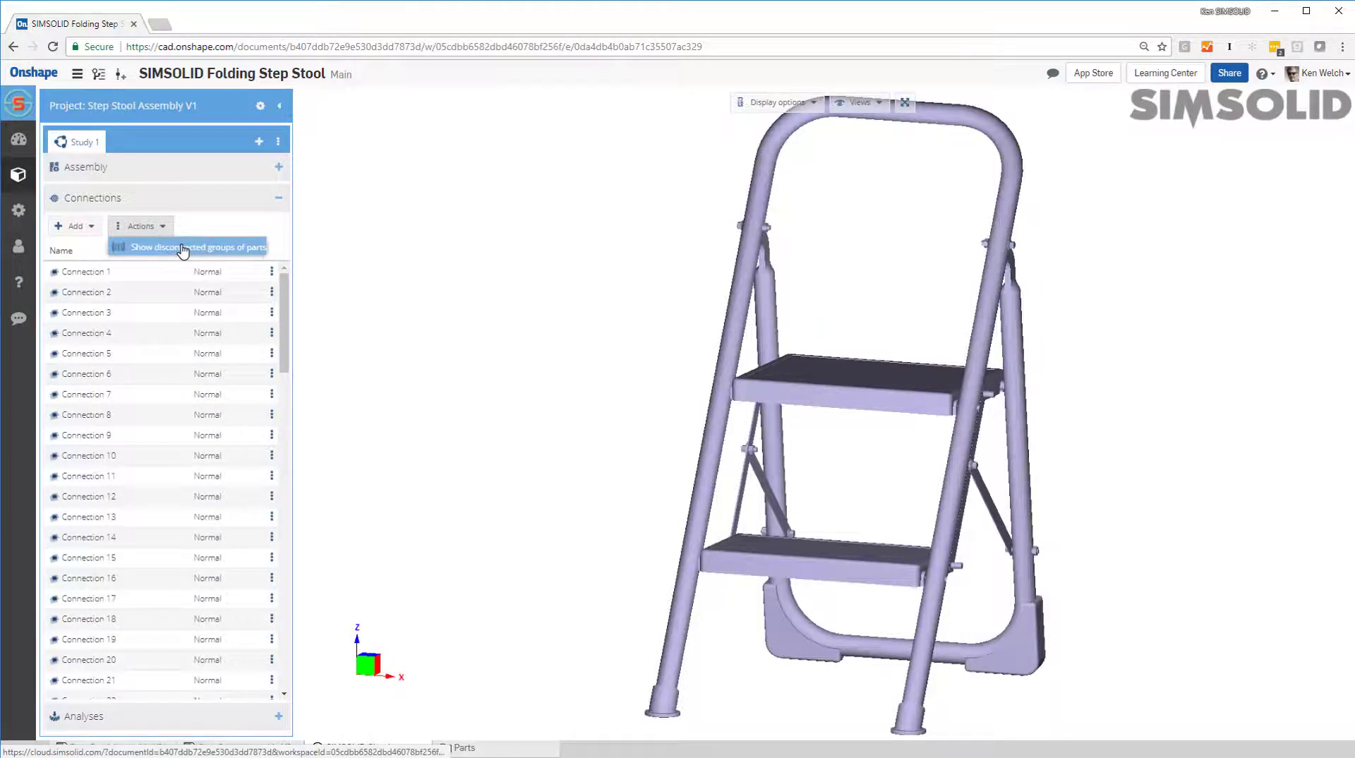
{"action": "left_click", "coordinate": [184, 248]}
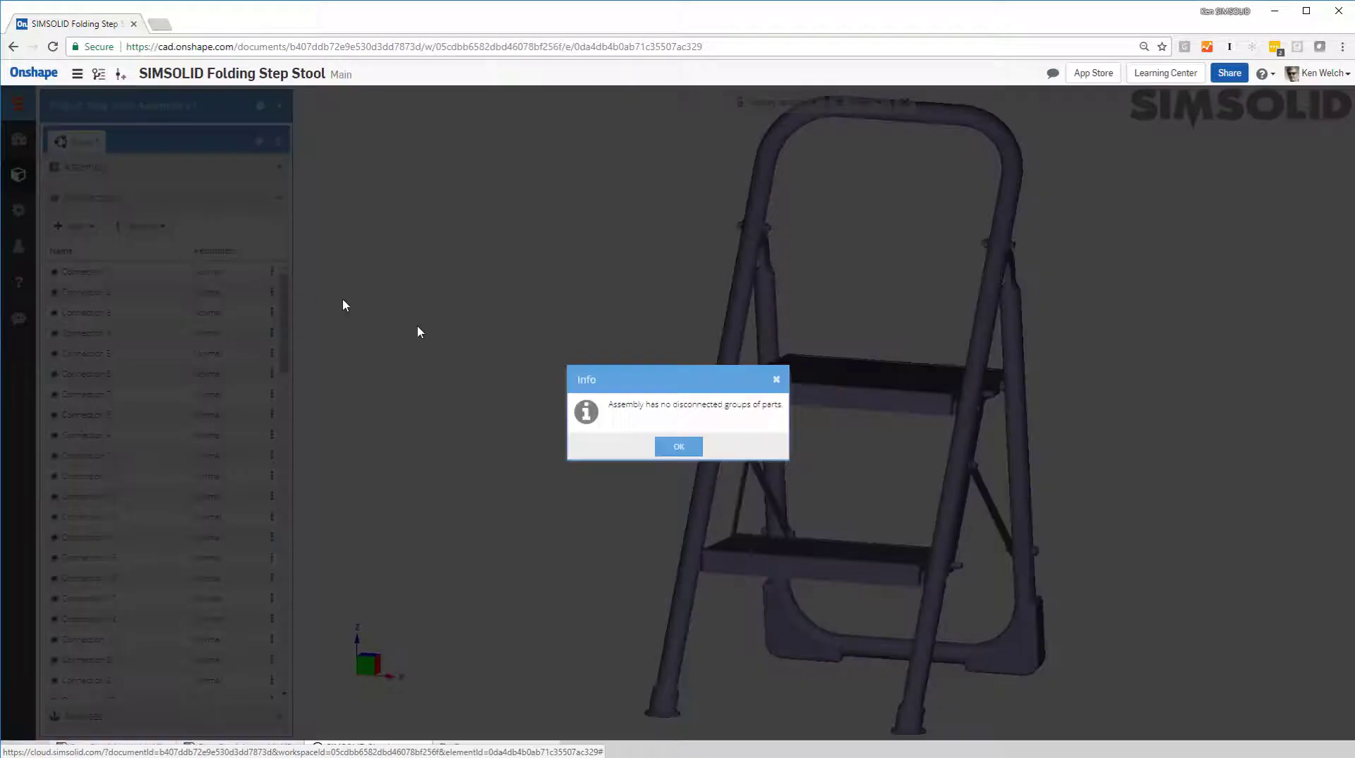
{"action": "left_click", "coordinate": [679, 447]}
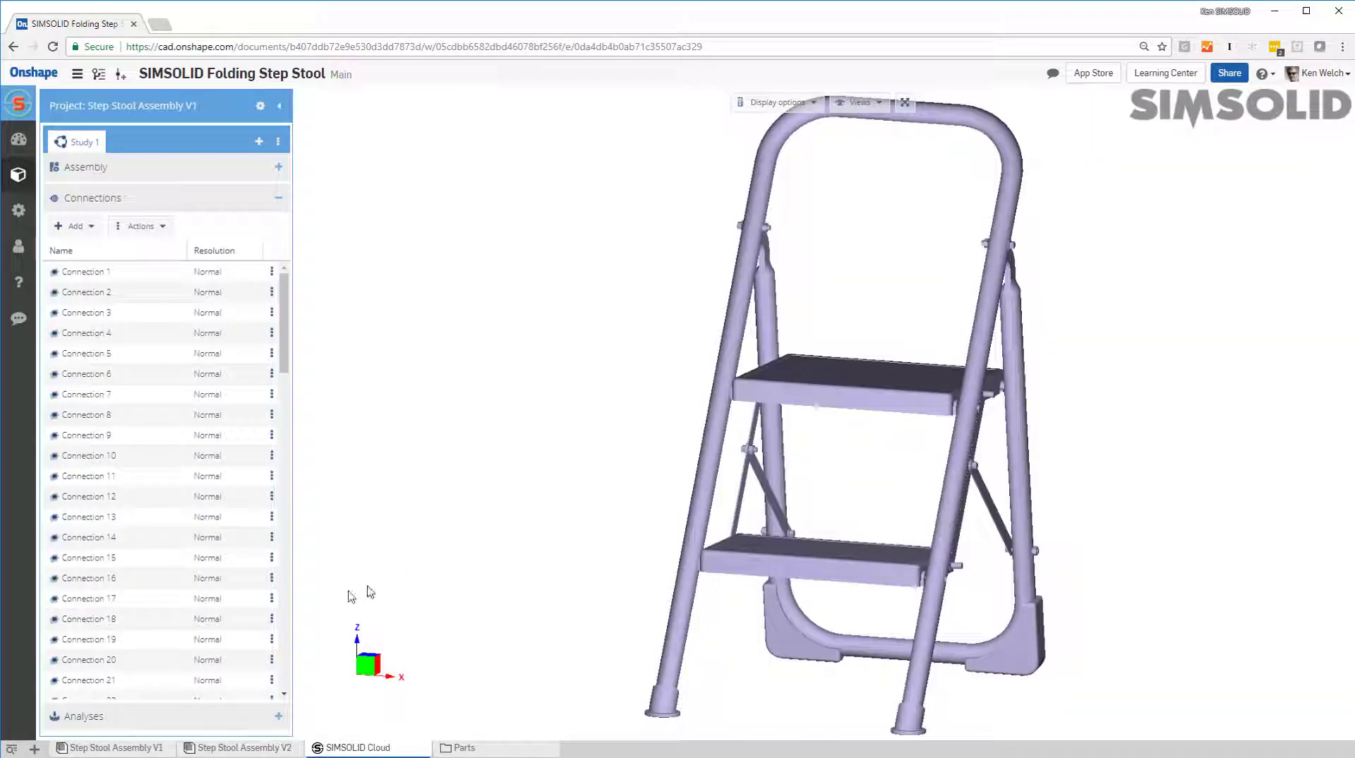
Add a structural analysis to Study 1.
{"action": "left_click", "coordinate": [92, 716]}
{"action": "left_click", "coordinate": [83, 258]}
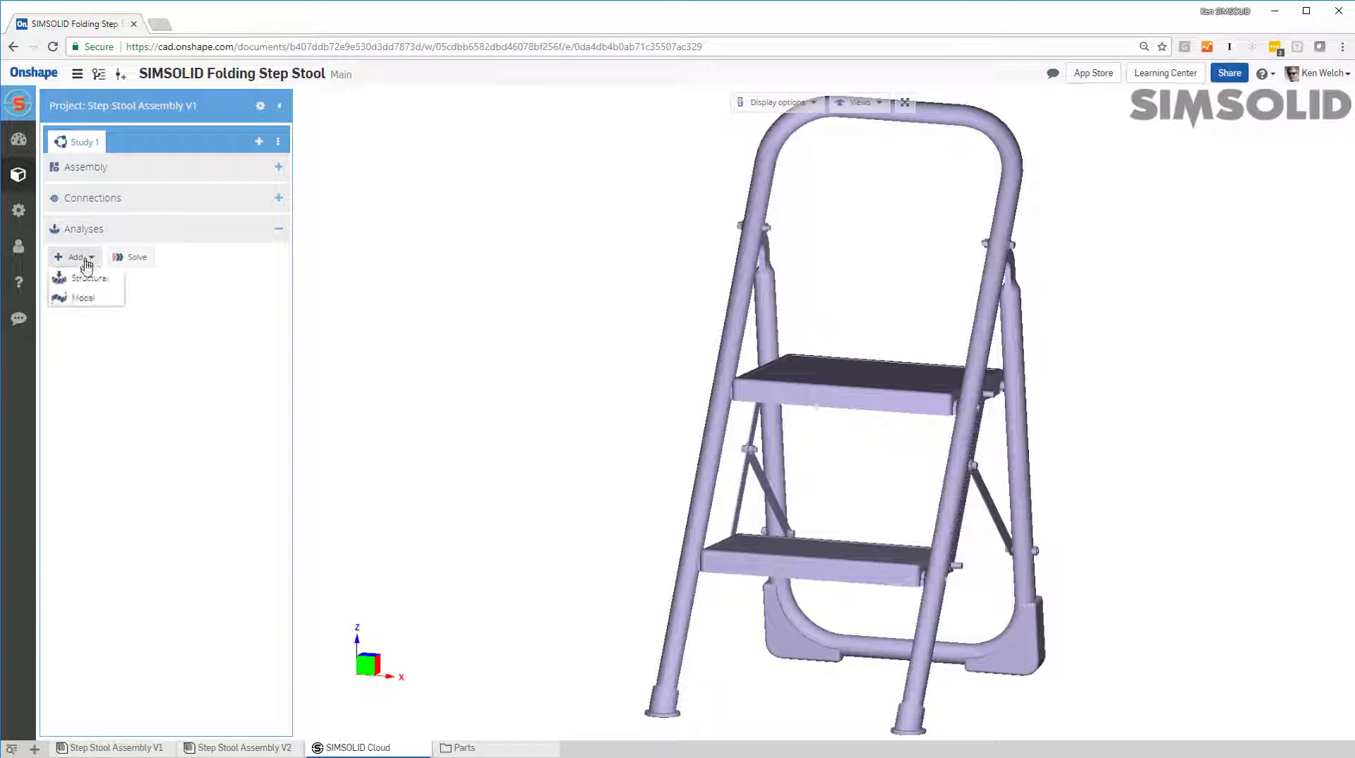
{"action": "left_click", "coordinate": [104, 286]}
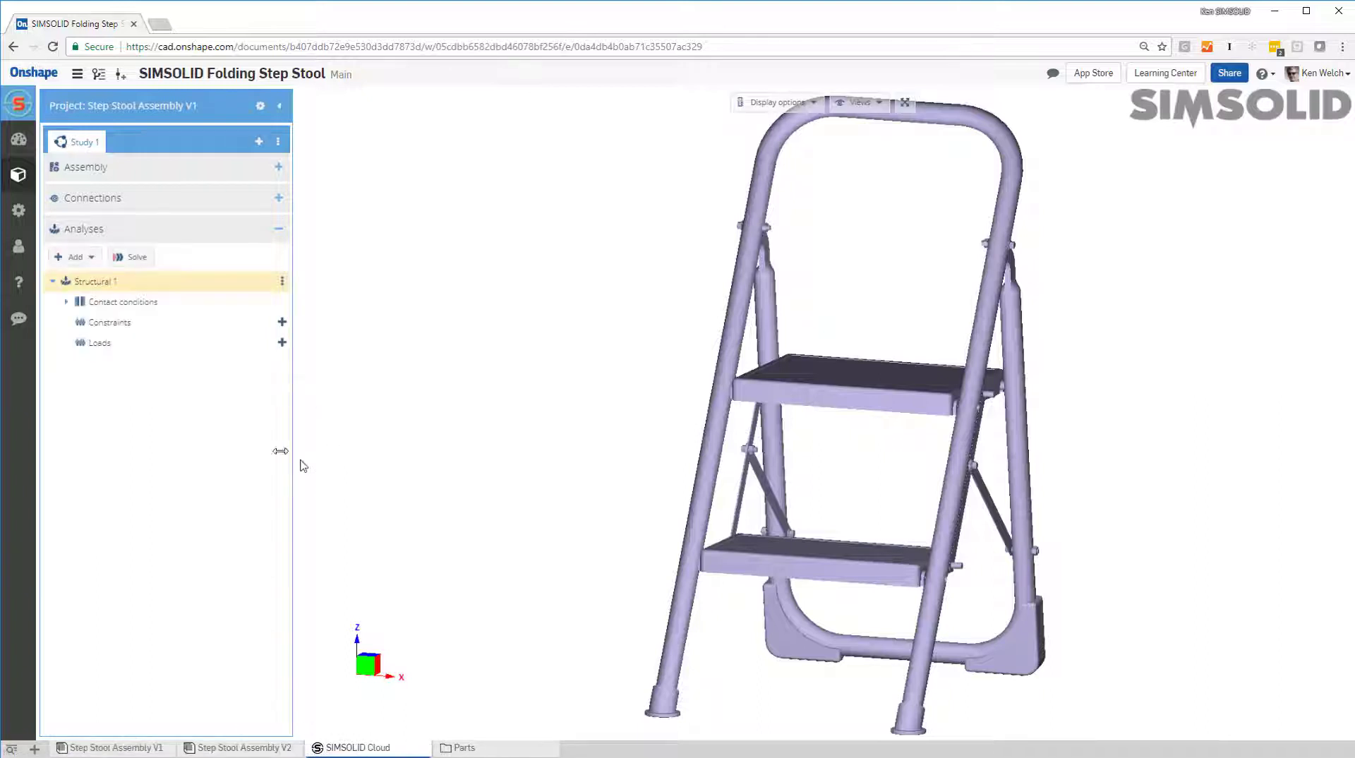
Apply an immovable support to the bottom faces of the two front feet and two back feet.
{"action": "left_click", "coordinate": [281, 322]}
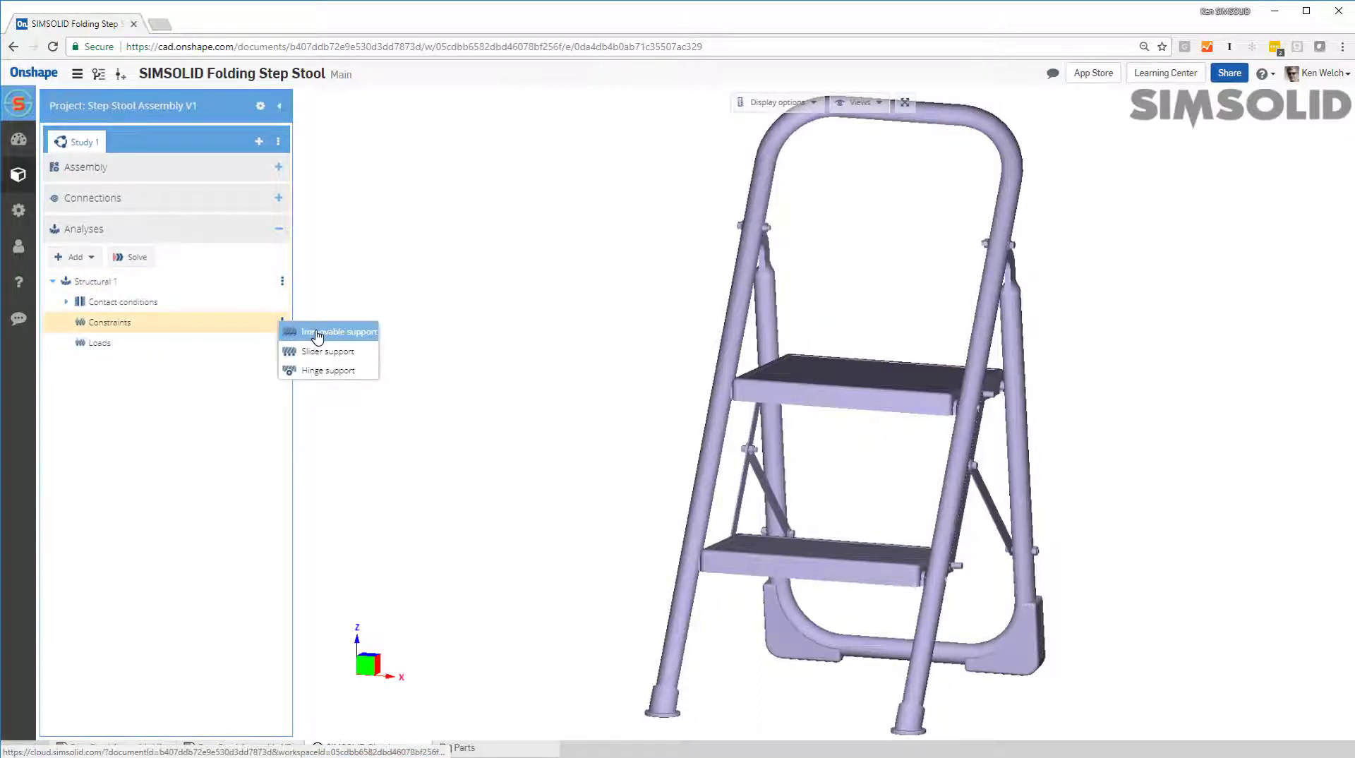
{"action": "left_click", "coordinate": [314, 334]}
{"action": "middle_click_drag", "start_coordinate": [596, 515], "coordinate": [632, 305]}
{"action": "left_click", "coordinate": [645, 309]}
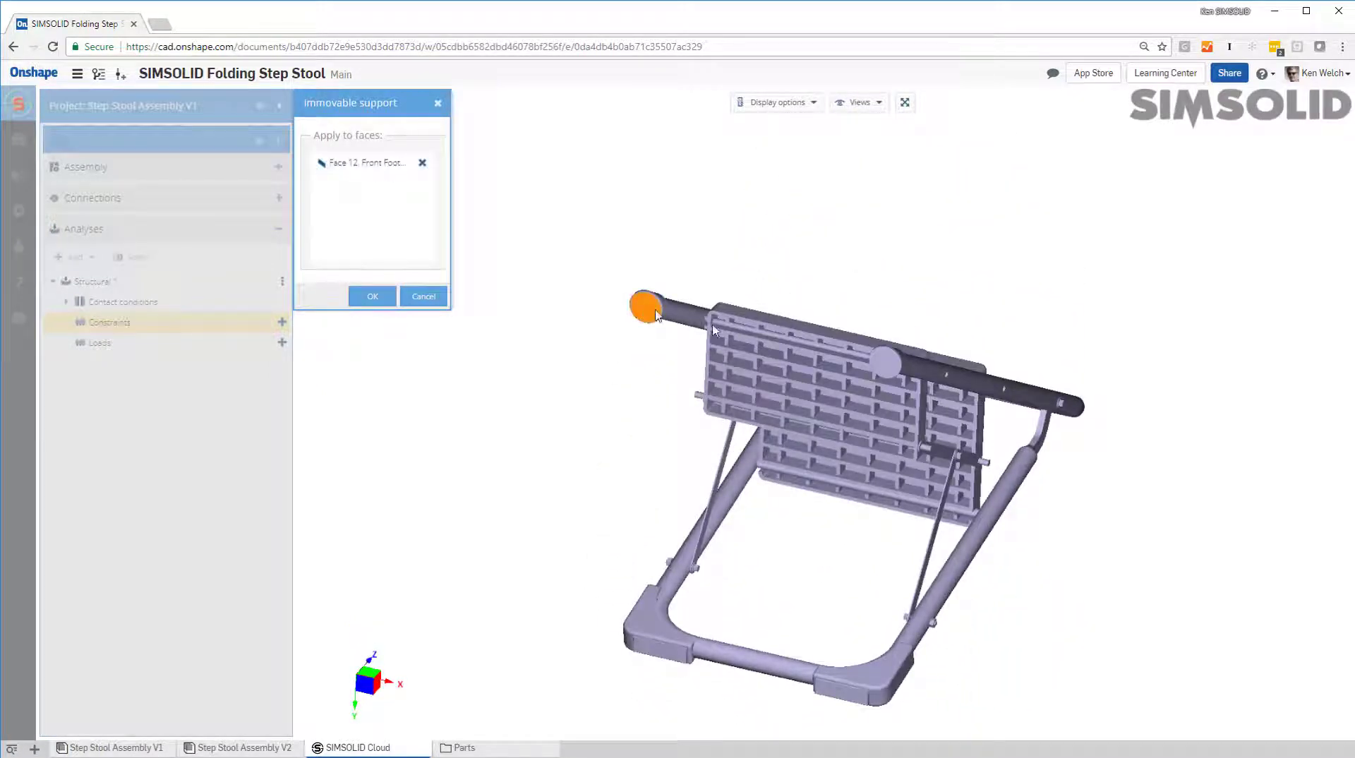
{"action": "left_click", "coordinate": [887, 362]}
{"action": "left_click", "coordinate": [854, 699]}
{"action": "left_click", "coordinate": [675, 662]}
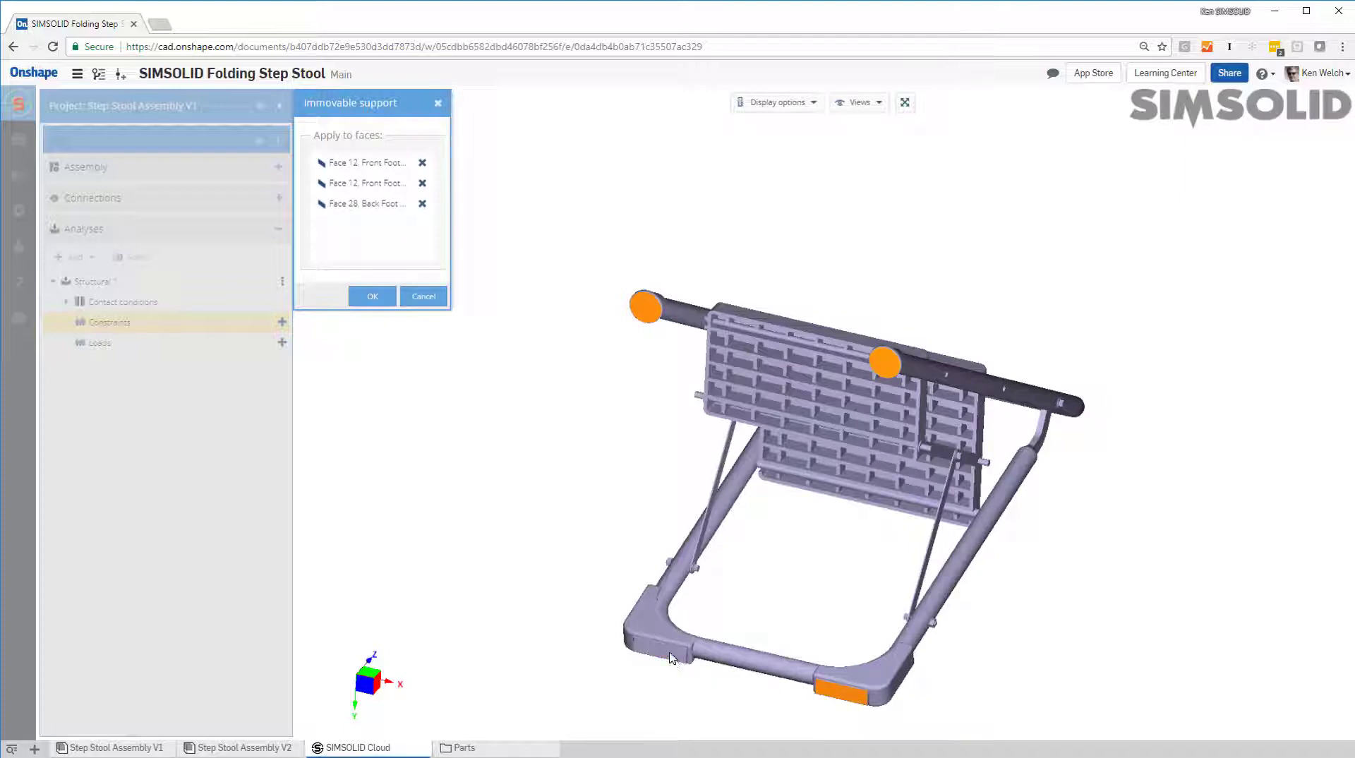
{"action": "left_click", "coordinate": [373, 296]}
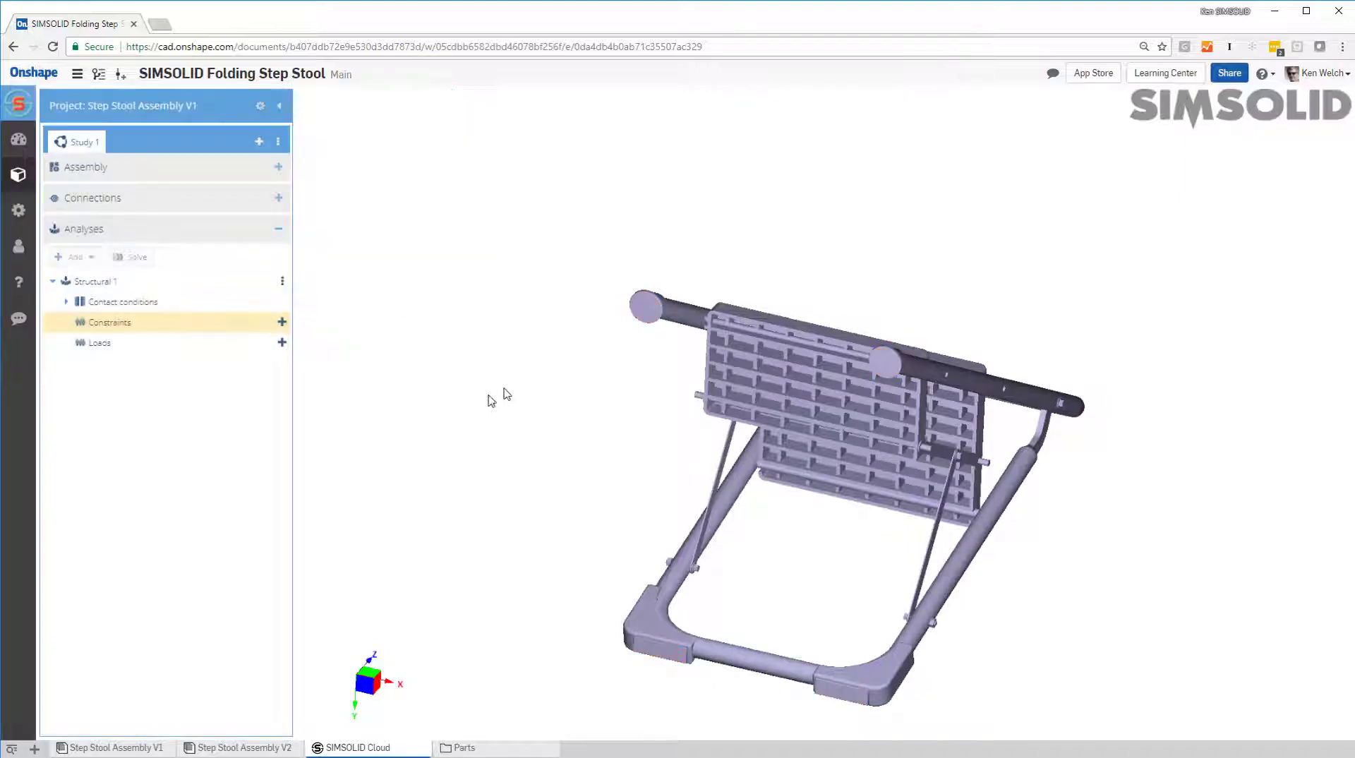
Apply a force of -1000 N along Z to the top face of the large step in Structural 1.
{"action": "left_click_drag", "start_coordinate": [523, 354], "coordinate": [480, 514]}
{"action": "scroll", "coordinate": [992, 474], "scroll_direction": "up", "scroll_amount": 5}
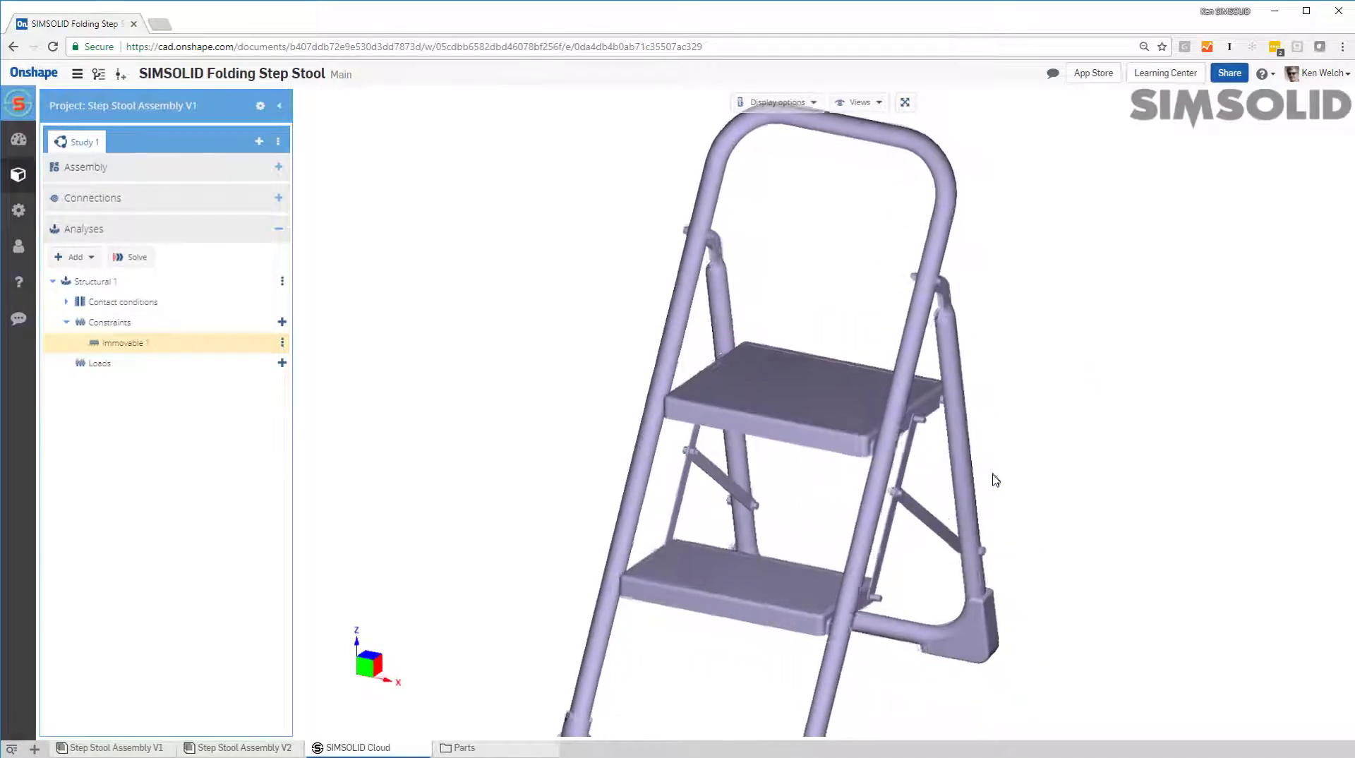
{"action": "left_click", "coordinate": [281, 363]}
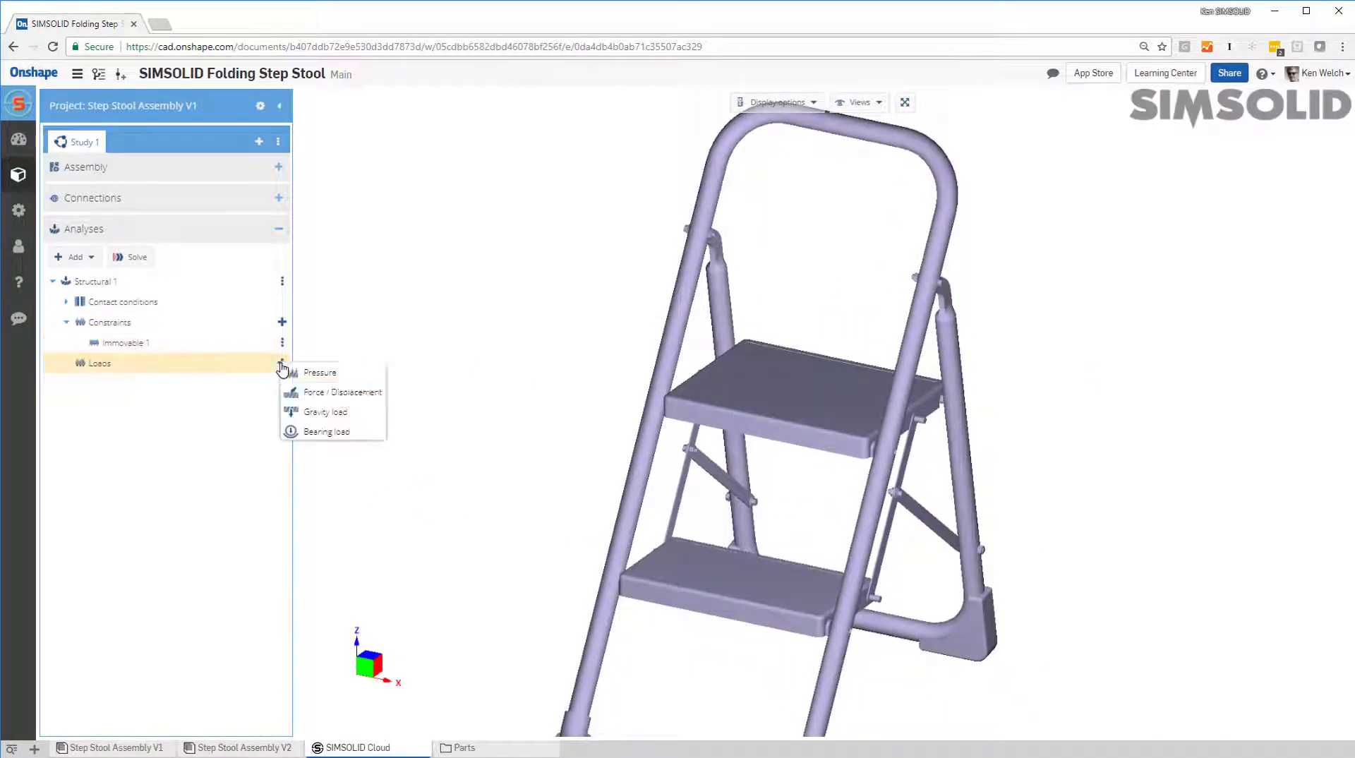
{"action": "left_click", "coordinate": [351, 393]}
{"action": "left_click", "coordinate": [764, 390]}
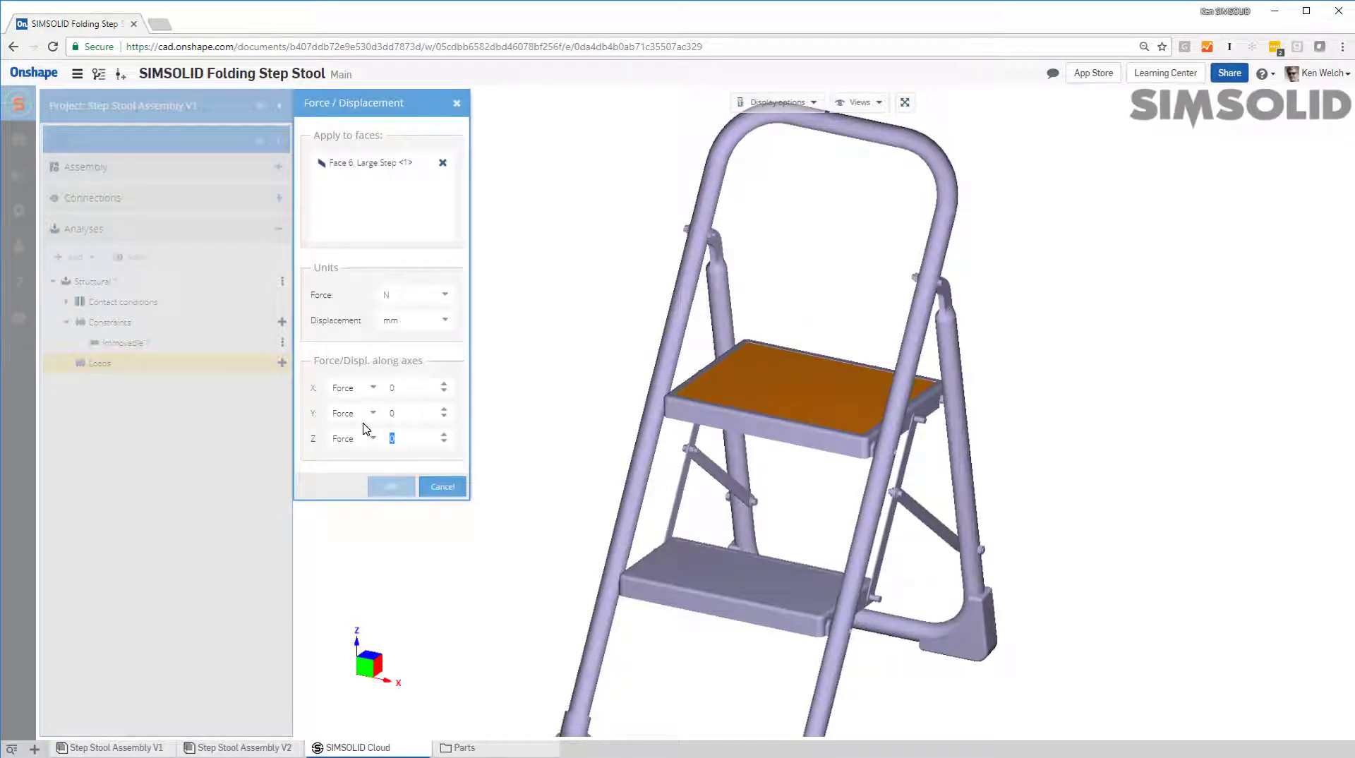
{"action": "type", "text": "1"}
{"action": "left_click", "coordinate": [390, 485]}
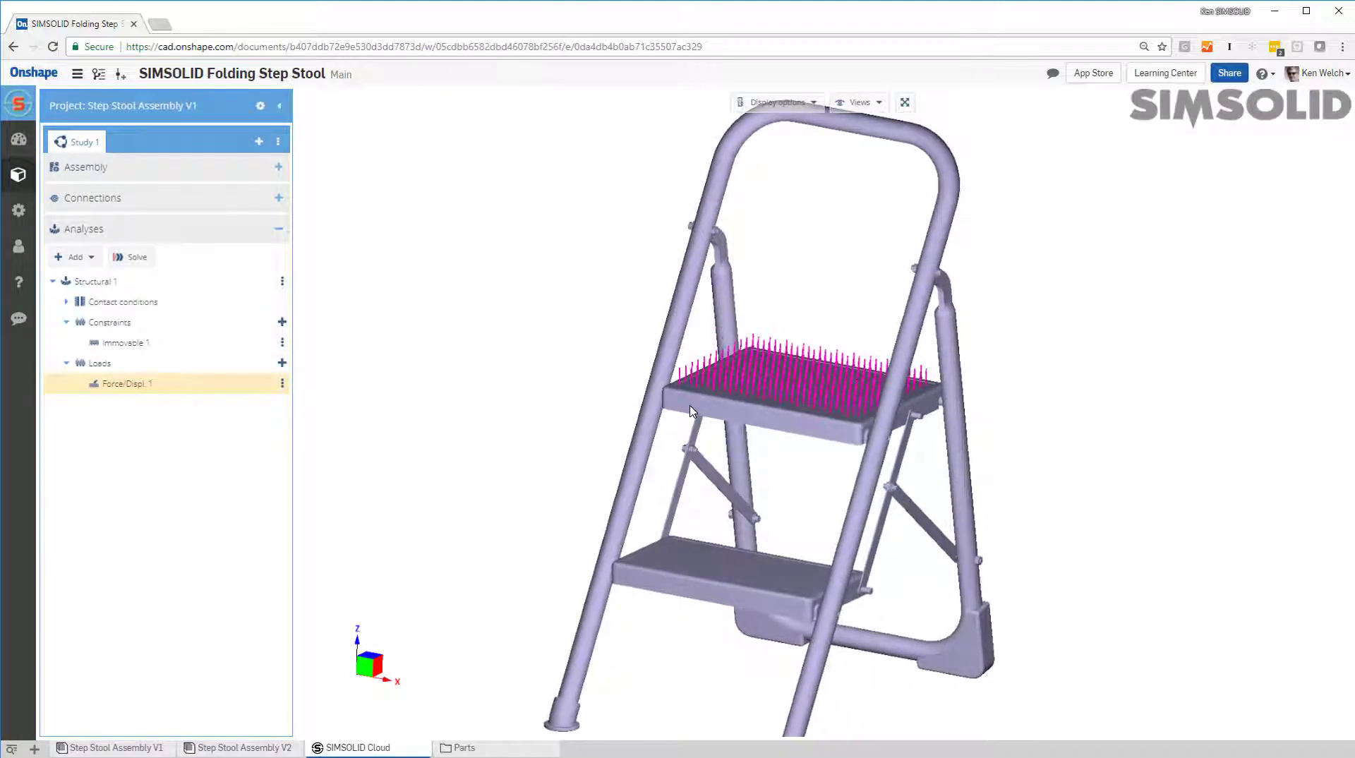
Copy the Structural 1 analysis and expand the copy's constraints and loads.
{"action": "right_click", "coordinate": [111, 282]}
{"action": "left_click", "coordinate": [135, 306]}
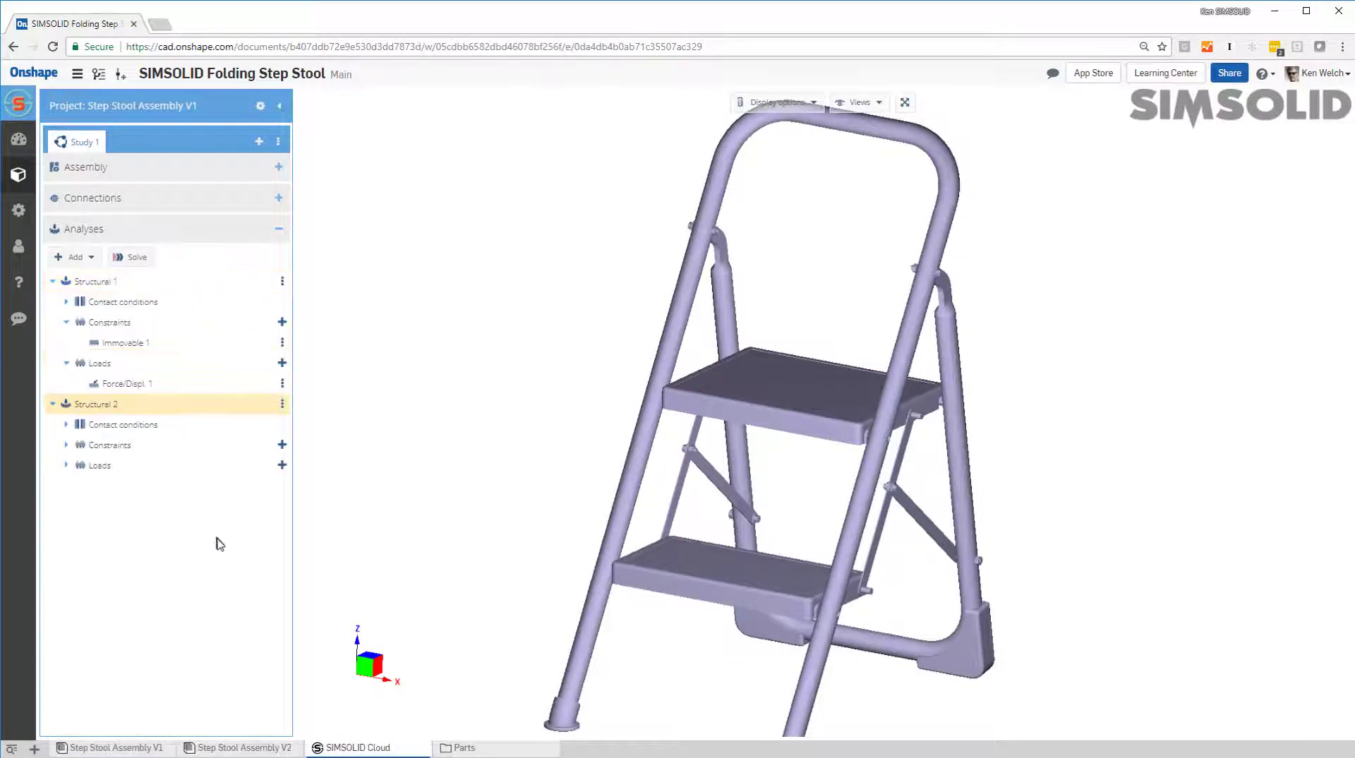
{"action": "left_click", "coordinate": [66, 445]}
{"action": "left_click", "coordinate": [67, 486]}
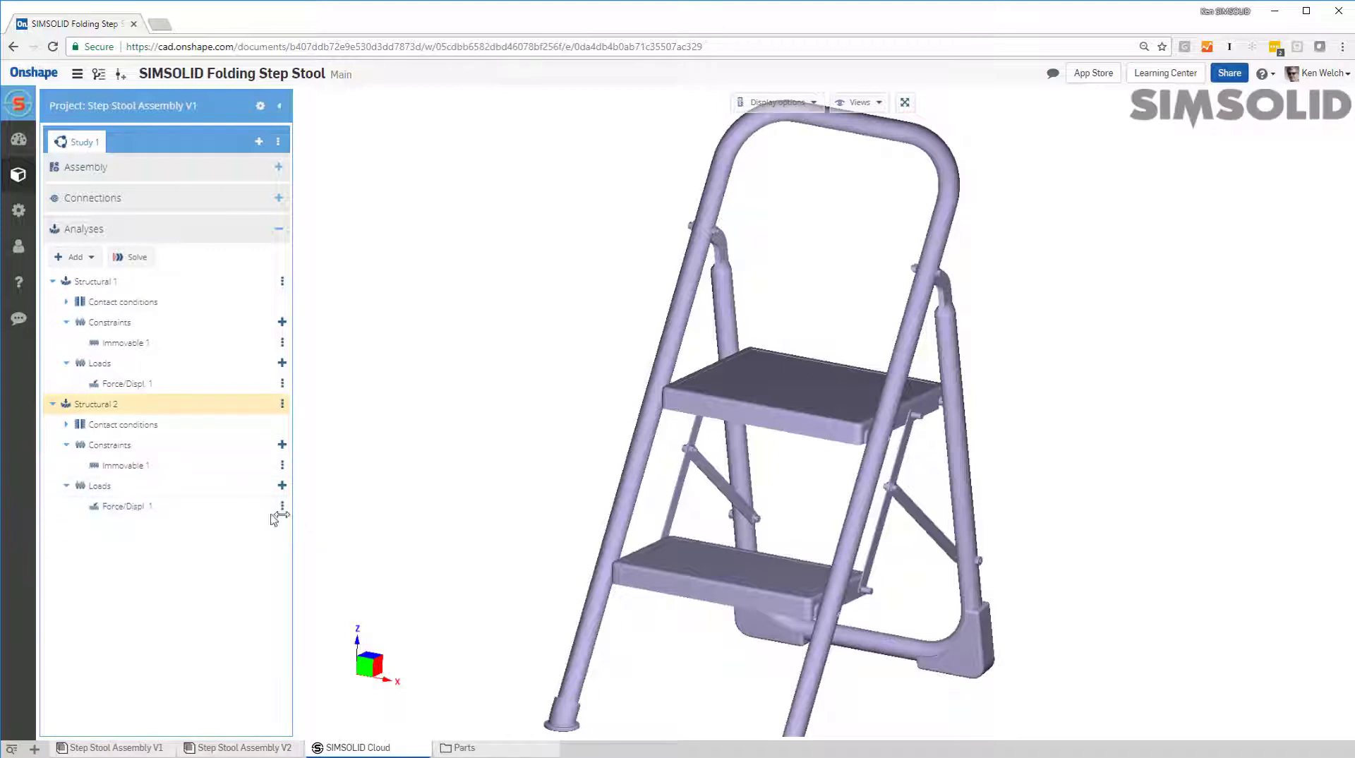
Move the force load in Structural 2 from the large step to the top face of the small step.
{"action": "left_click", "coordinate": [282, 506]}
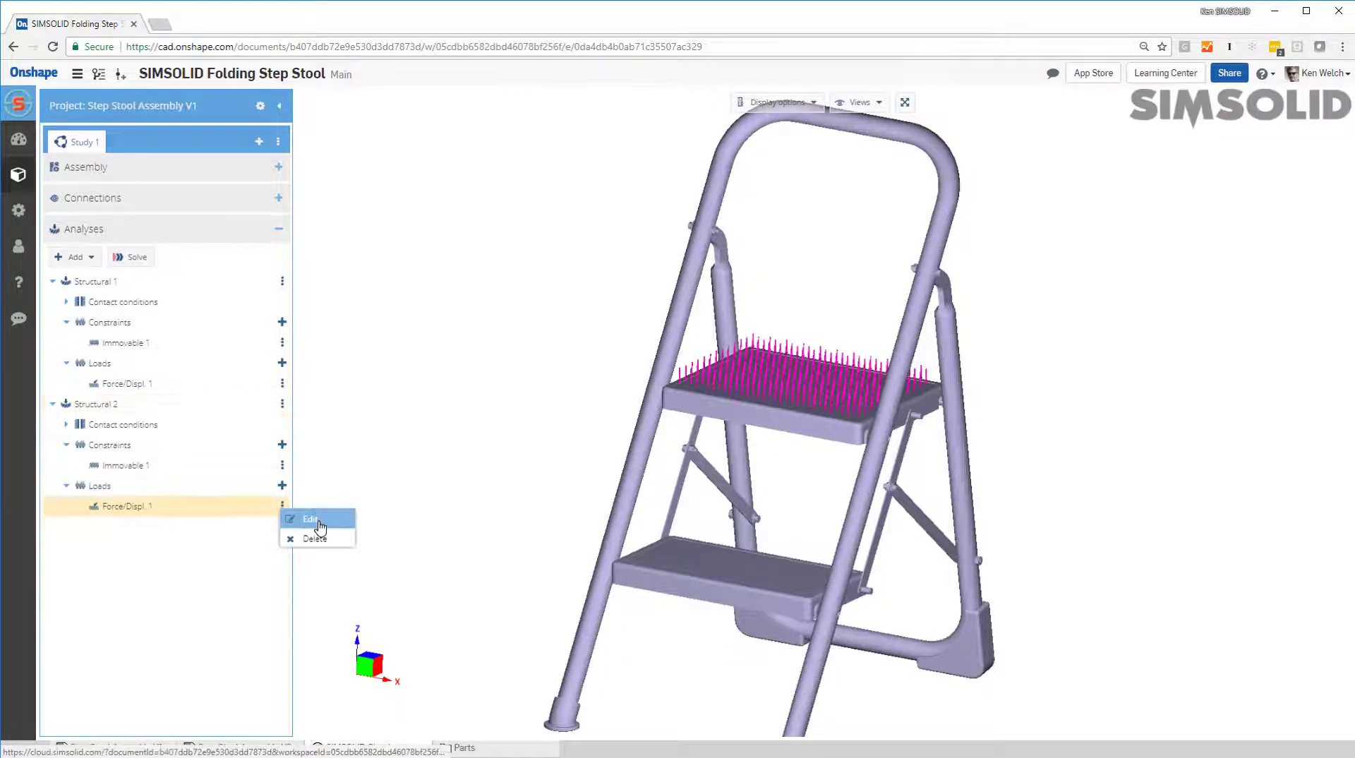
{"action": "left_click", "coordinate": [116, 544]}
{"action": "double_click", "coordinate": [121, 506]}
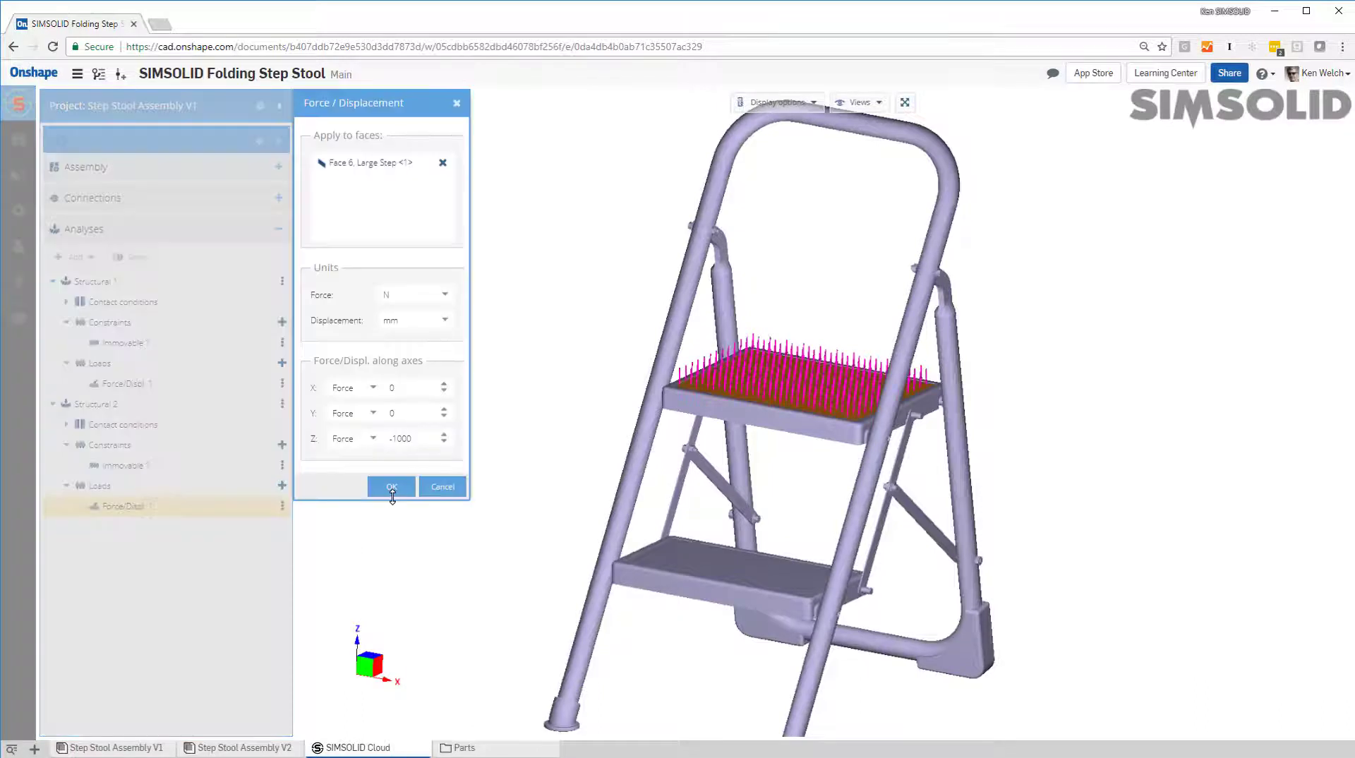
{"action": "left_click", "coordinate": [443, 163]}
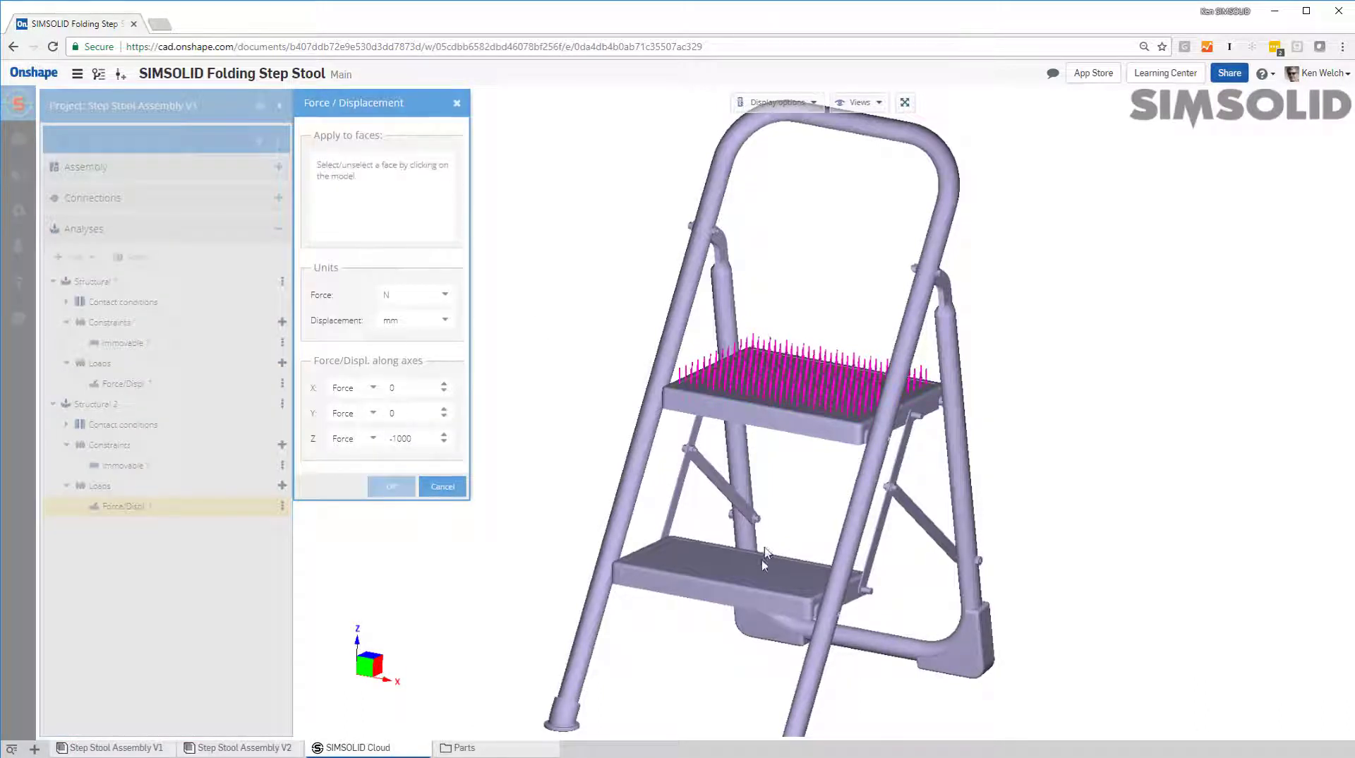
{"action": "left_click", "coordinate": [742, 579]}
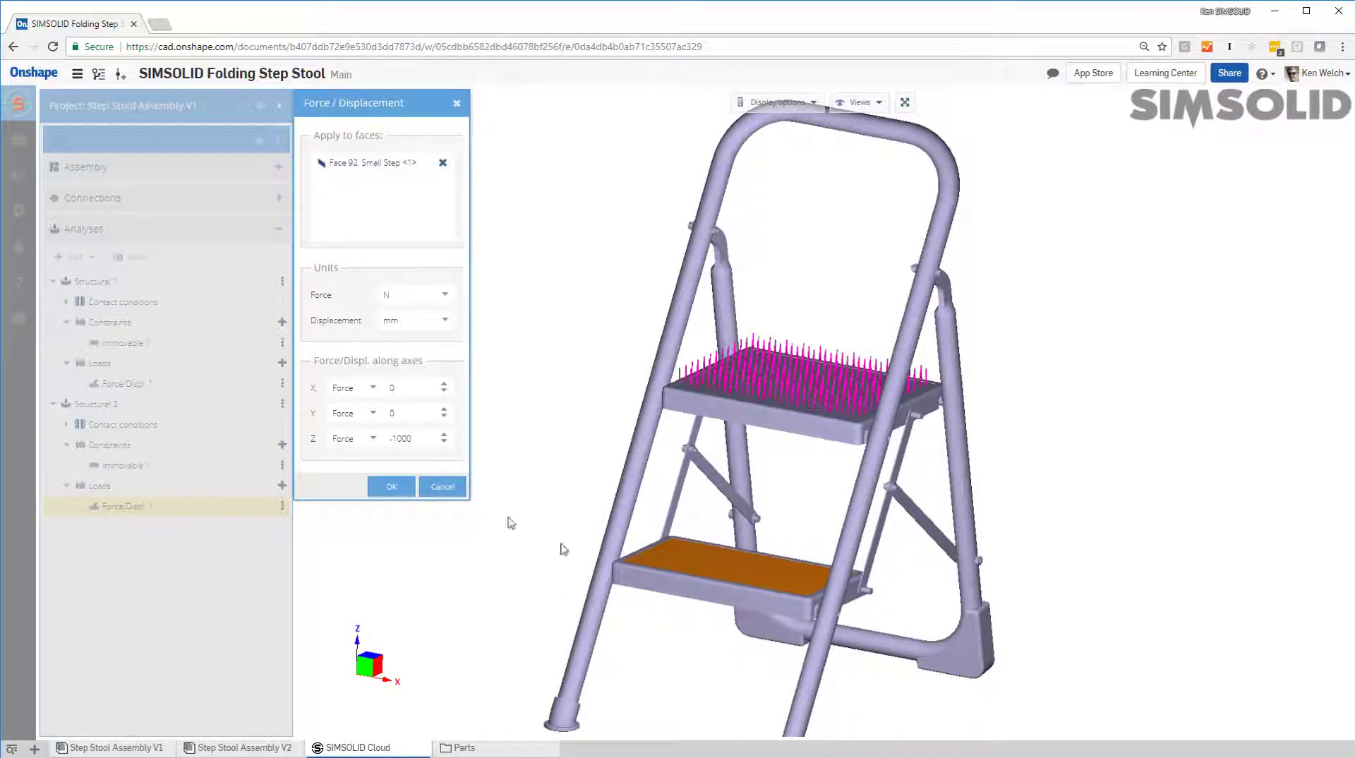
{"action": "left_click", "coordinate": [392, 486]}
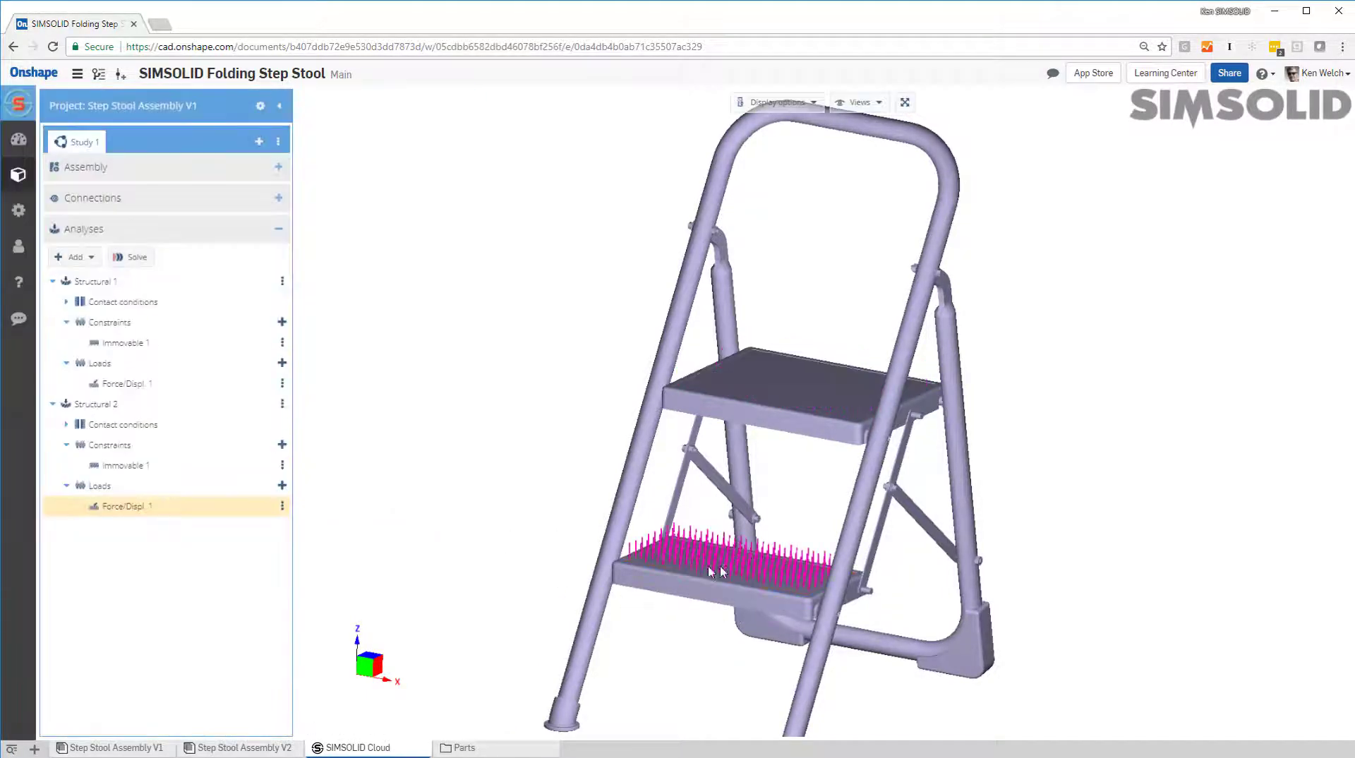
Review the Structural 1 load and solve all analyses of Study 1.
{"action": "left_click", "coordinate": [109, 383]}
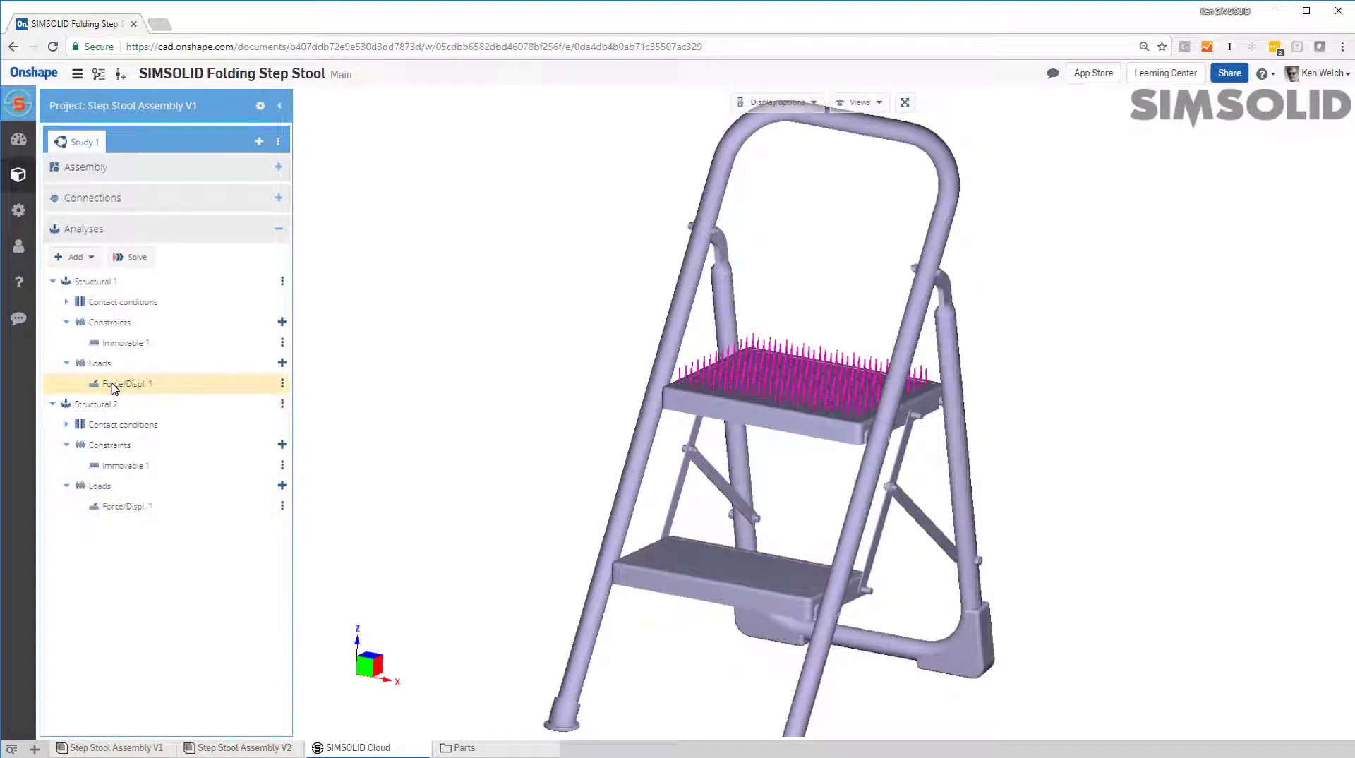
{"action": "left_click", "coordinate": [130, 259]}
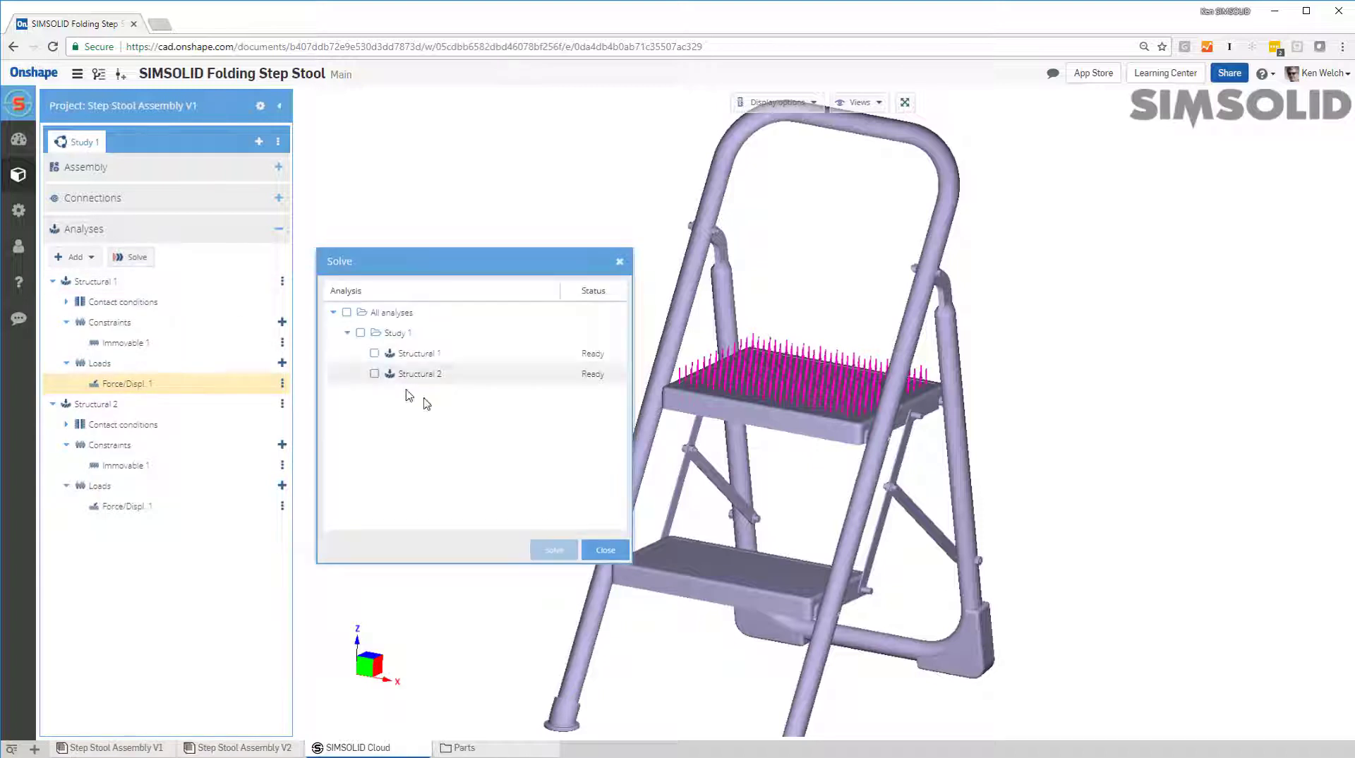
{"action": "left_click", "coordinate": [347, 314]}
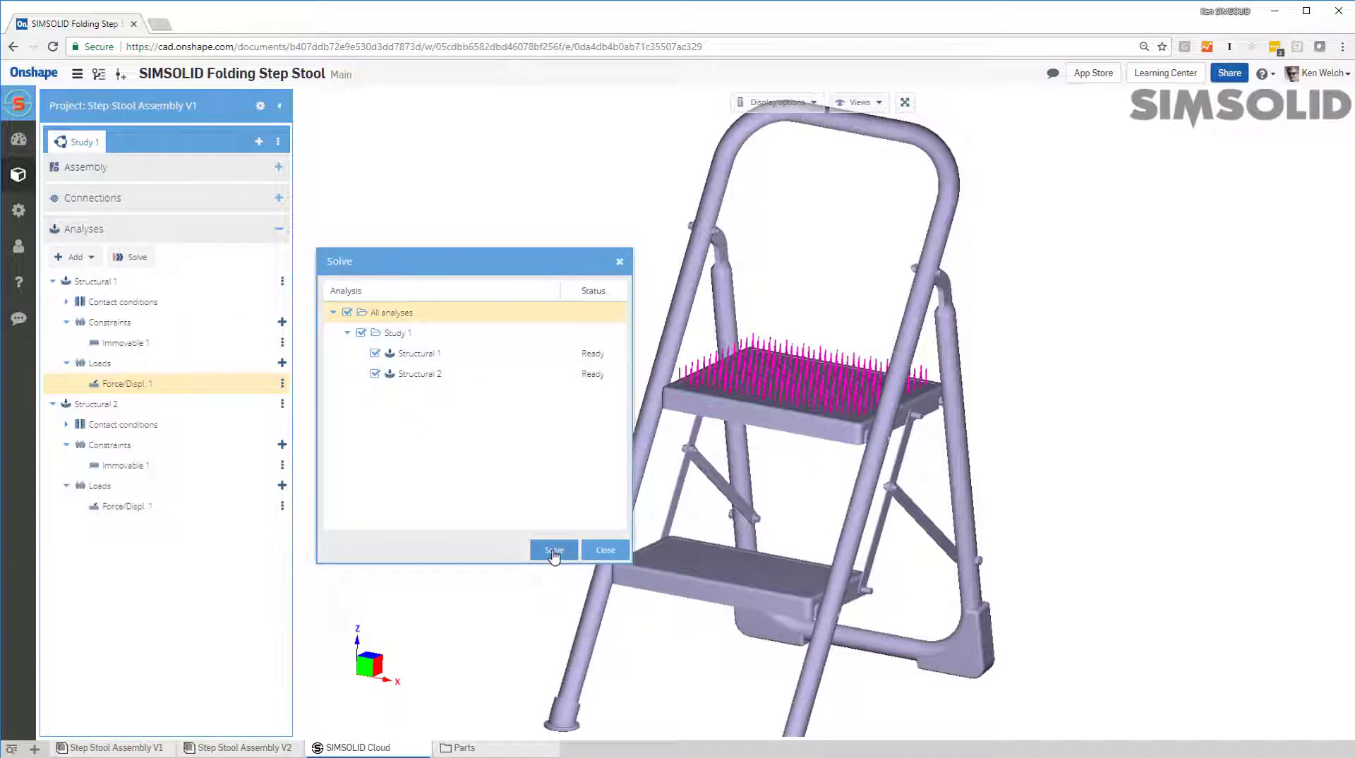
{"action": "left_click", "coordinate": [554, 550]}
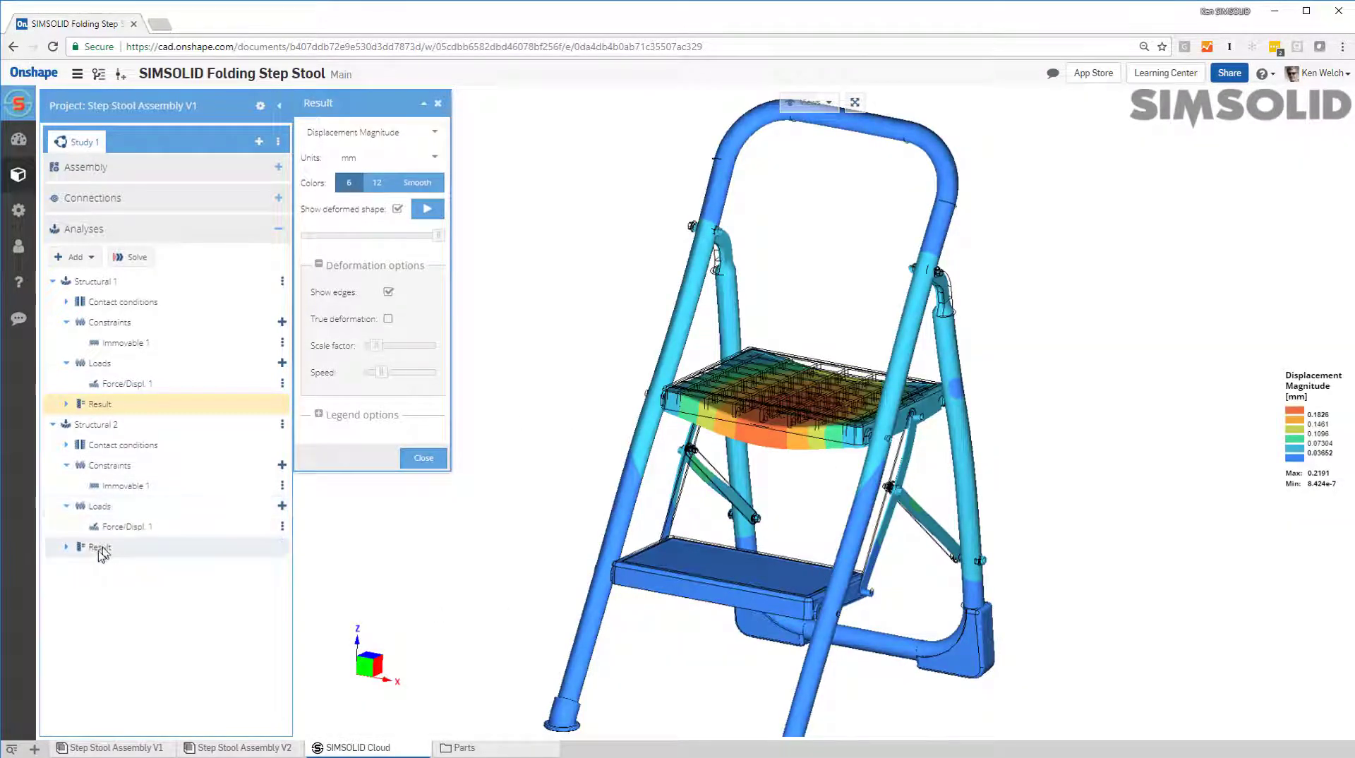
Animate the deformed displacement magnitude results of Structural 1 and Structural 2.
{"action": "left_click", "coordinate": [427, 210]}
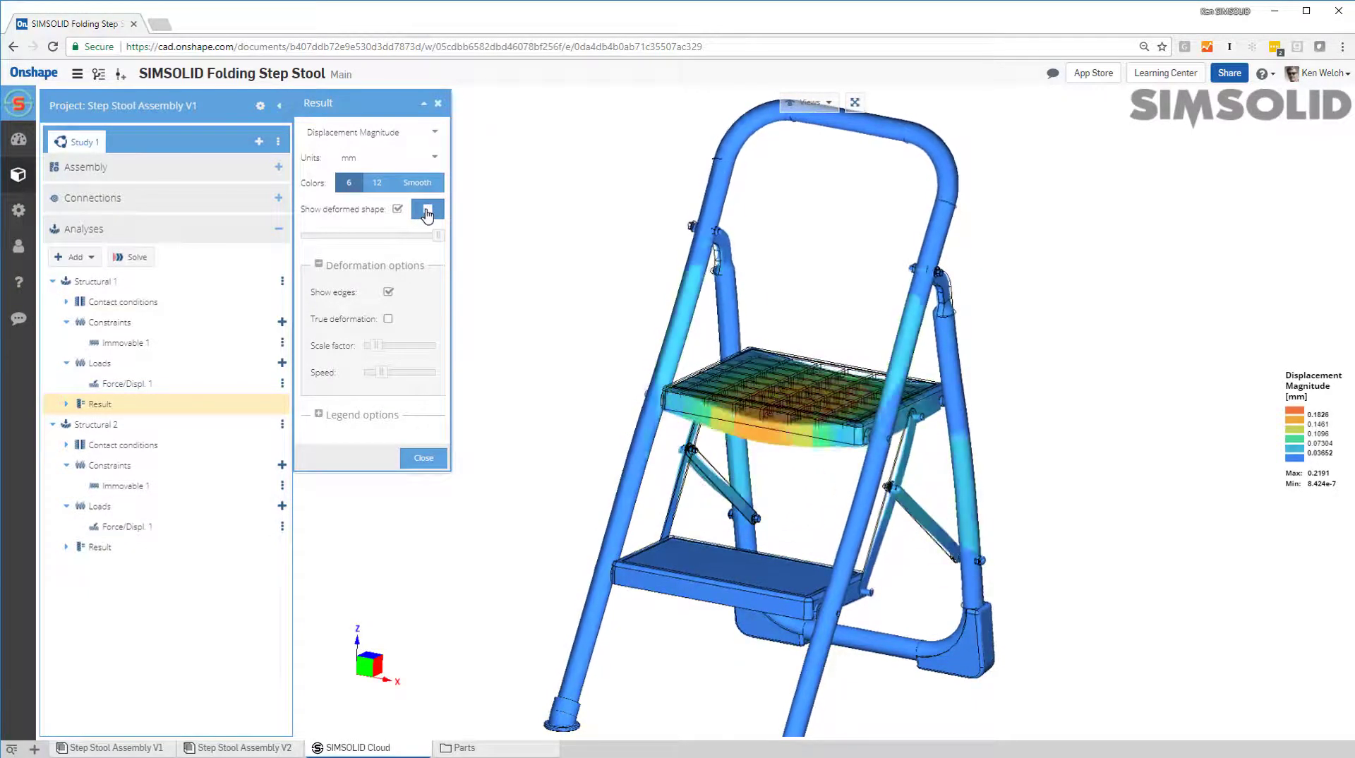
{"action": "left_click", "coordinate": [427, 210]}
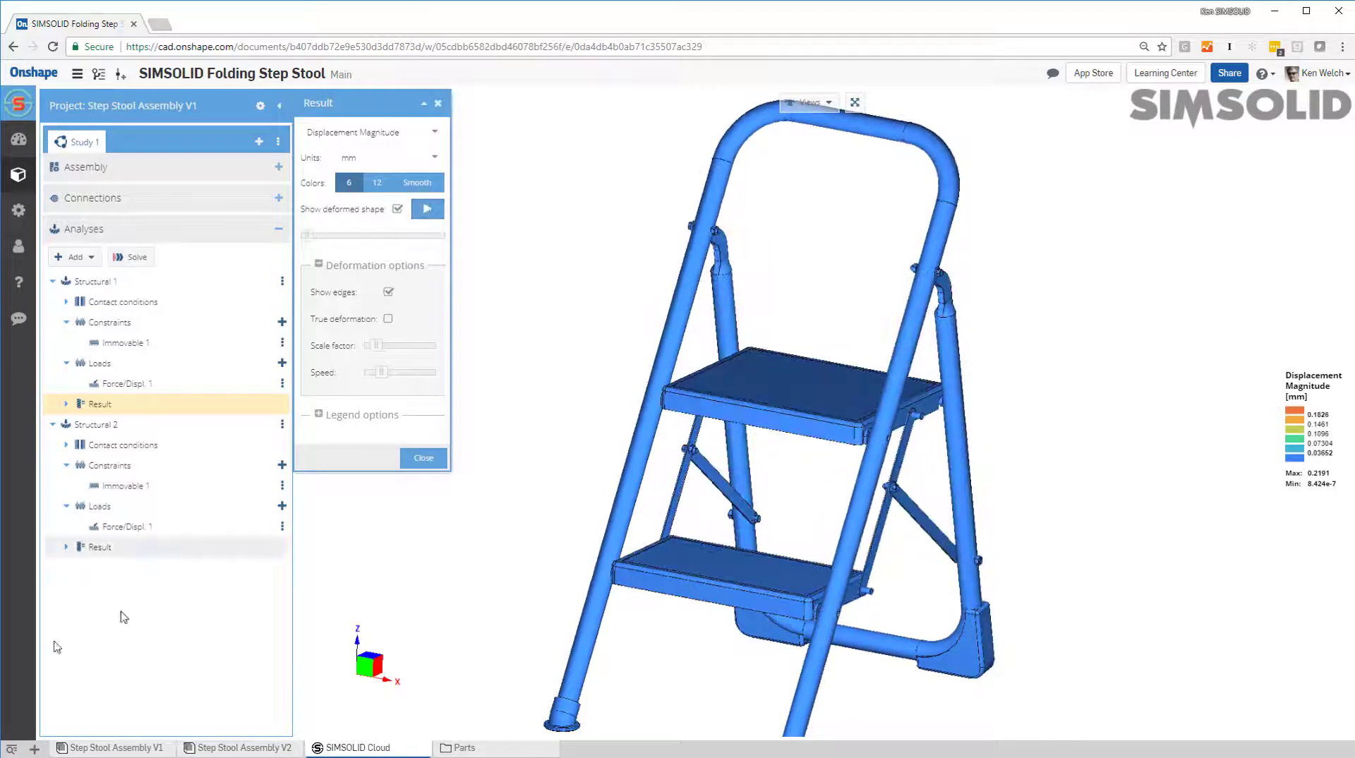
{"action": "left_click", "coordinate": [119, 550]}
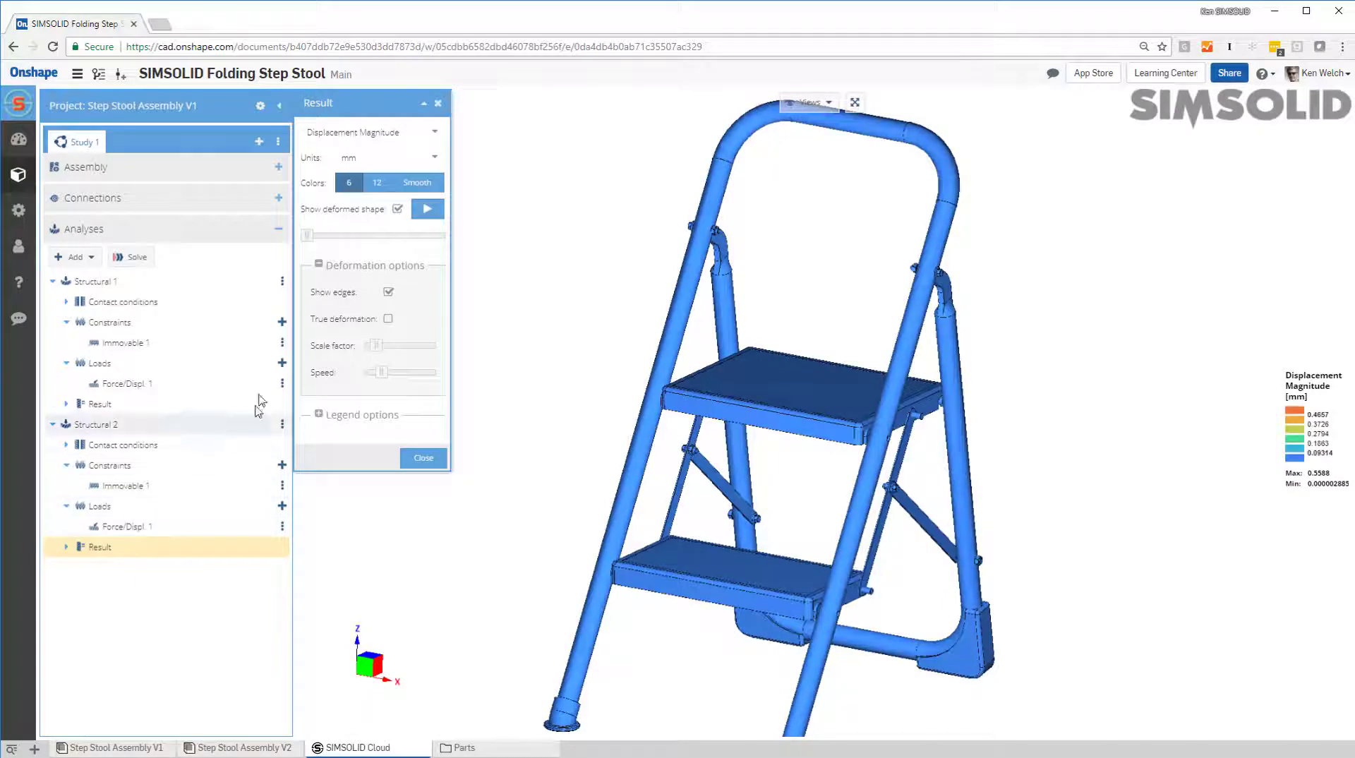
{"action": "left_click", "coordinate": [432, 212]}
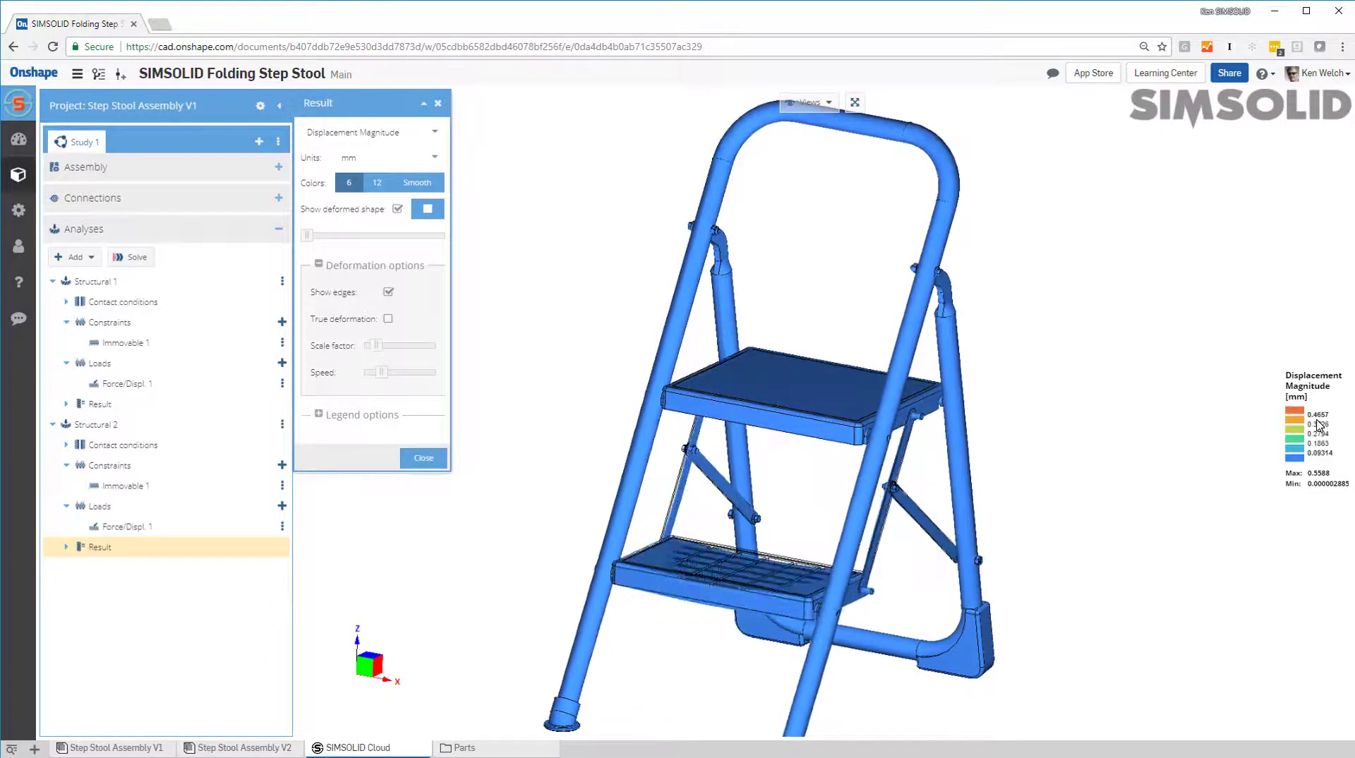
{"action": "left_click", "coordinate": [426, 459]}
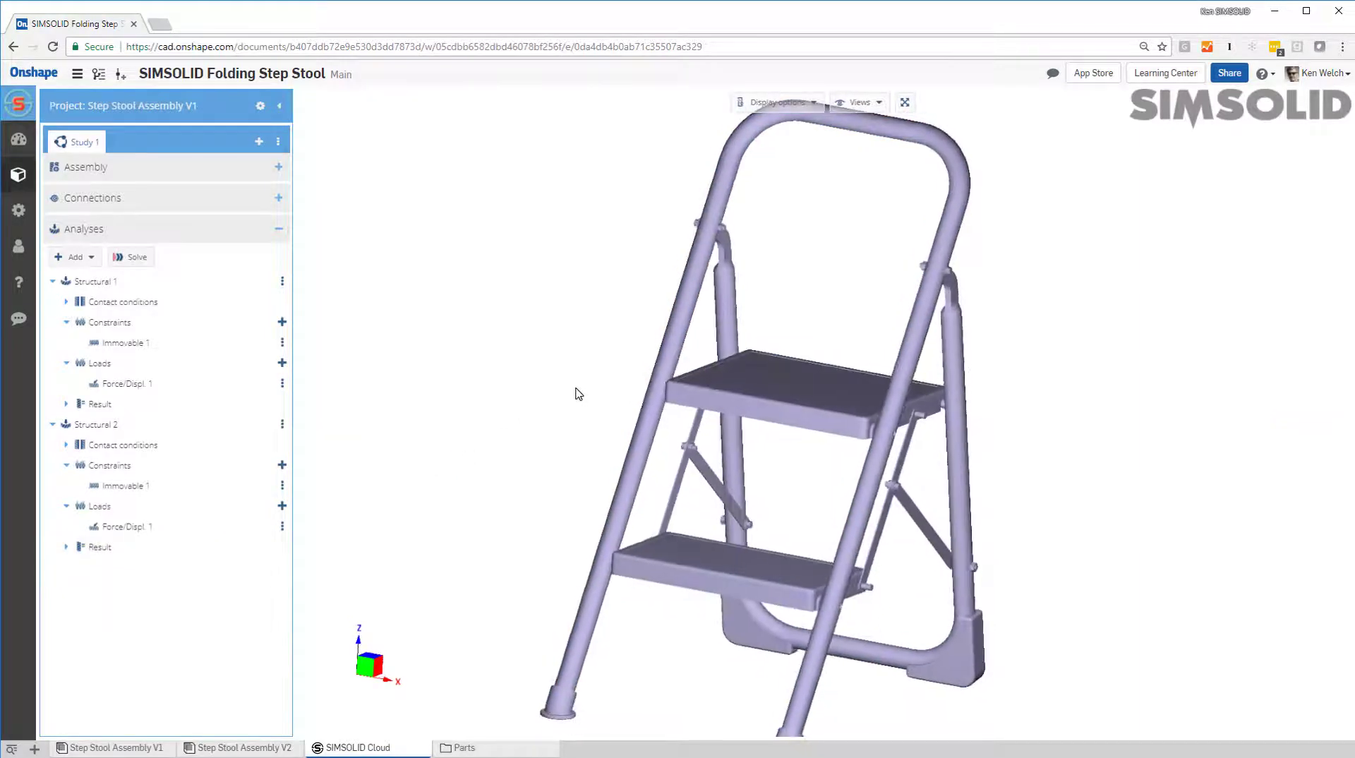
Add a second study to the project from Step Stool Assembly V2.
{"action": "scroll", "coordinate": [734, 439], "scroll_direction": "down", "scroll_amount": 1}
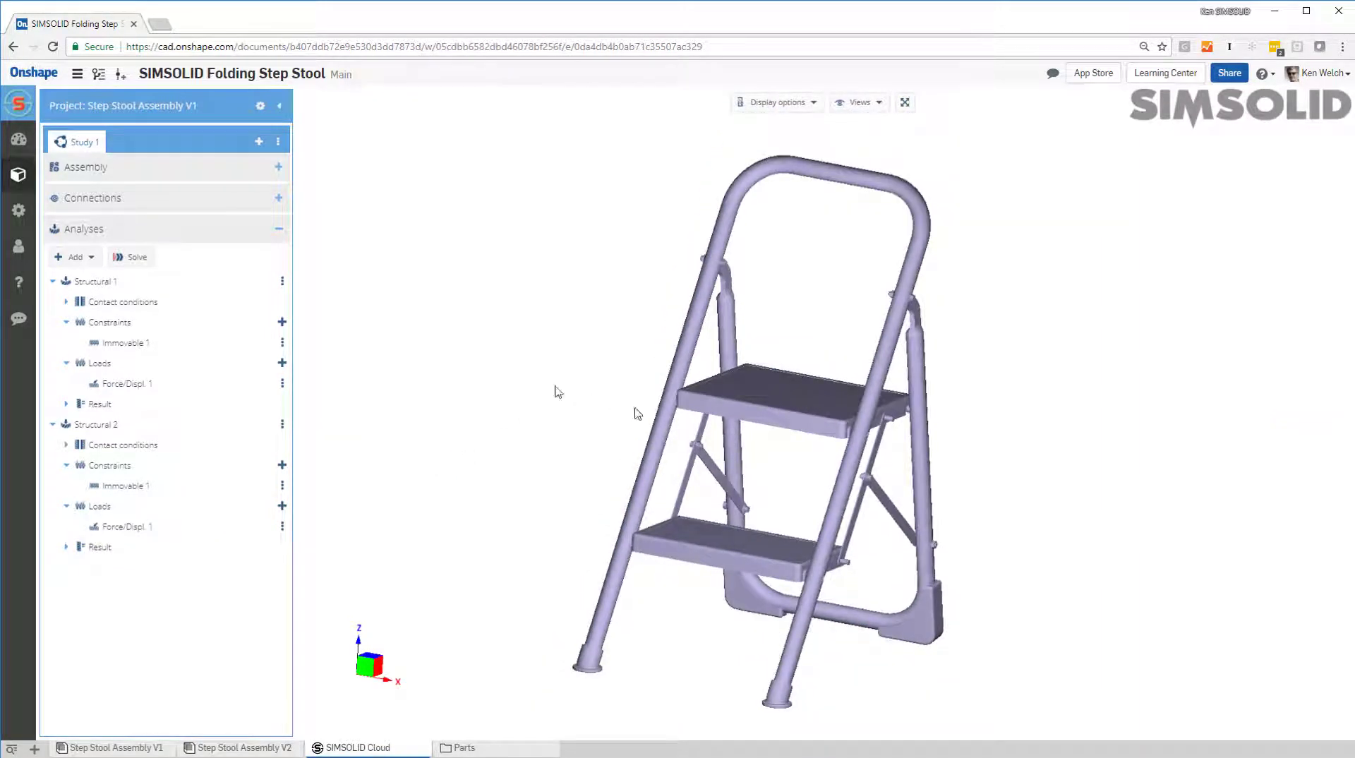
{"action": "left_click", "coordinate": [259, 141]}
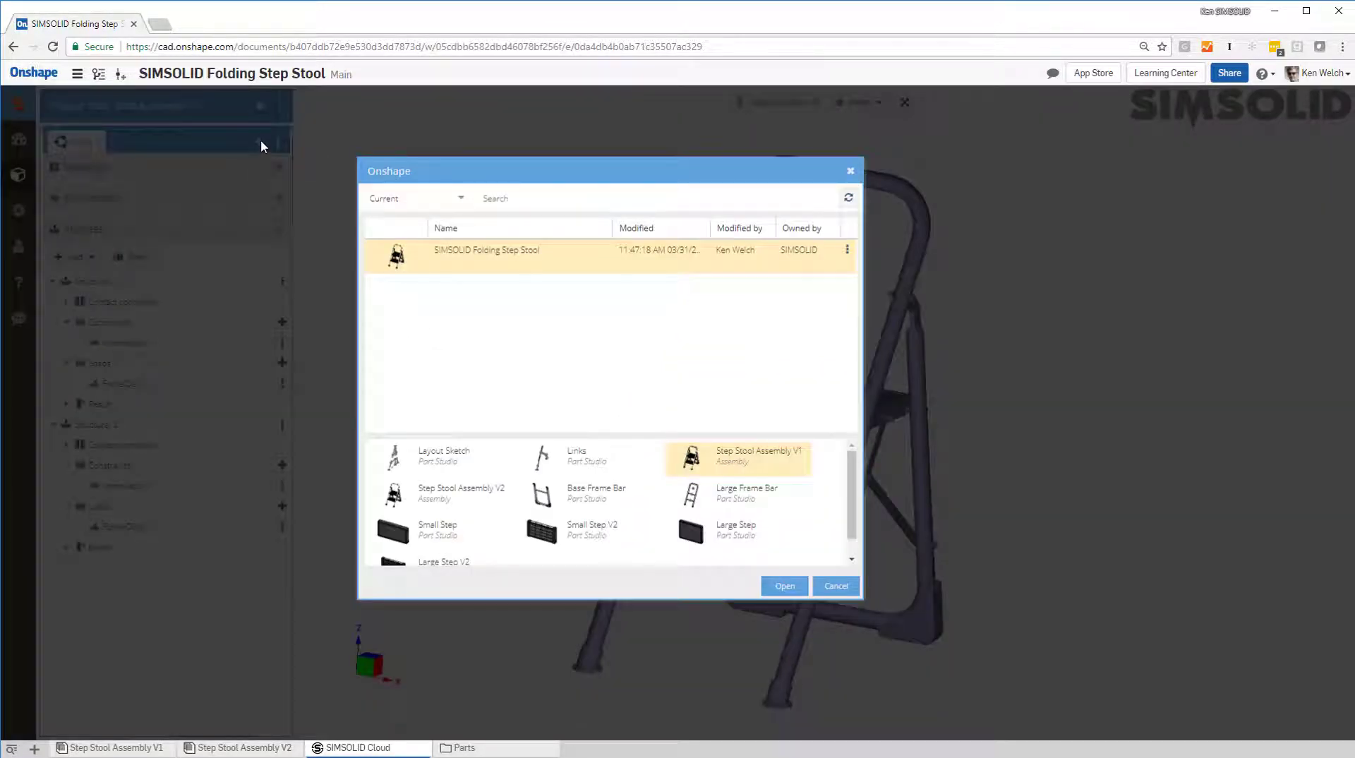
{"action": "double_click", "coordinate": [400, 499]}
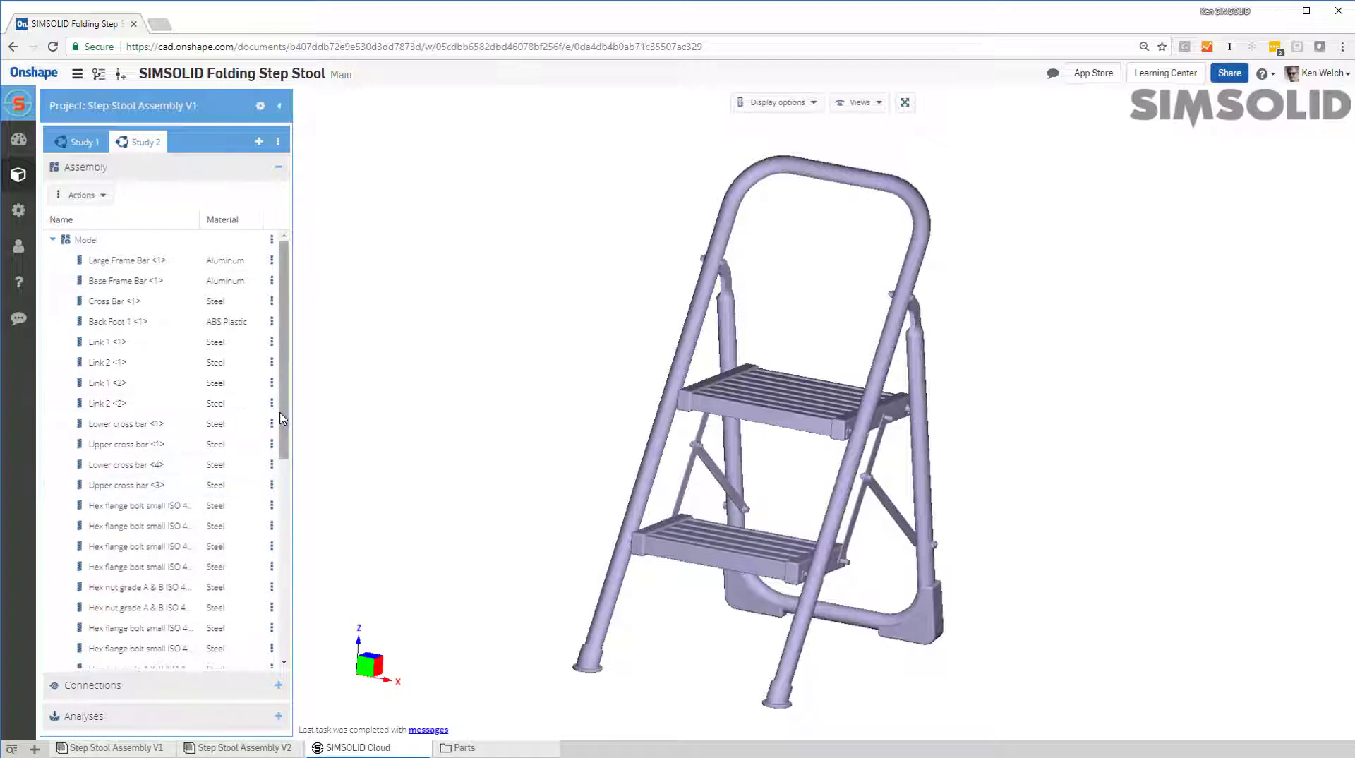
Assign Aluminum to the large and small sheetmetal steps in Study 2.
{"action": "left_click_drag", "start_coordinate": [282, 418], "coordinate": [283, 616]}
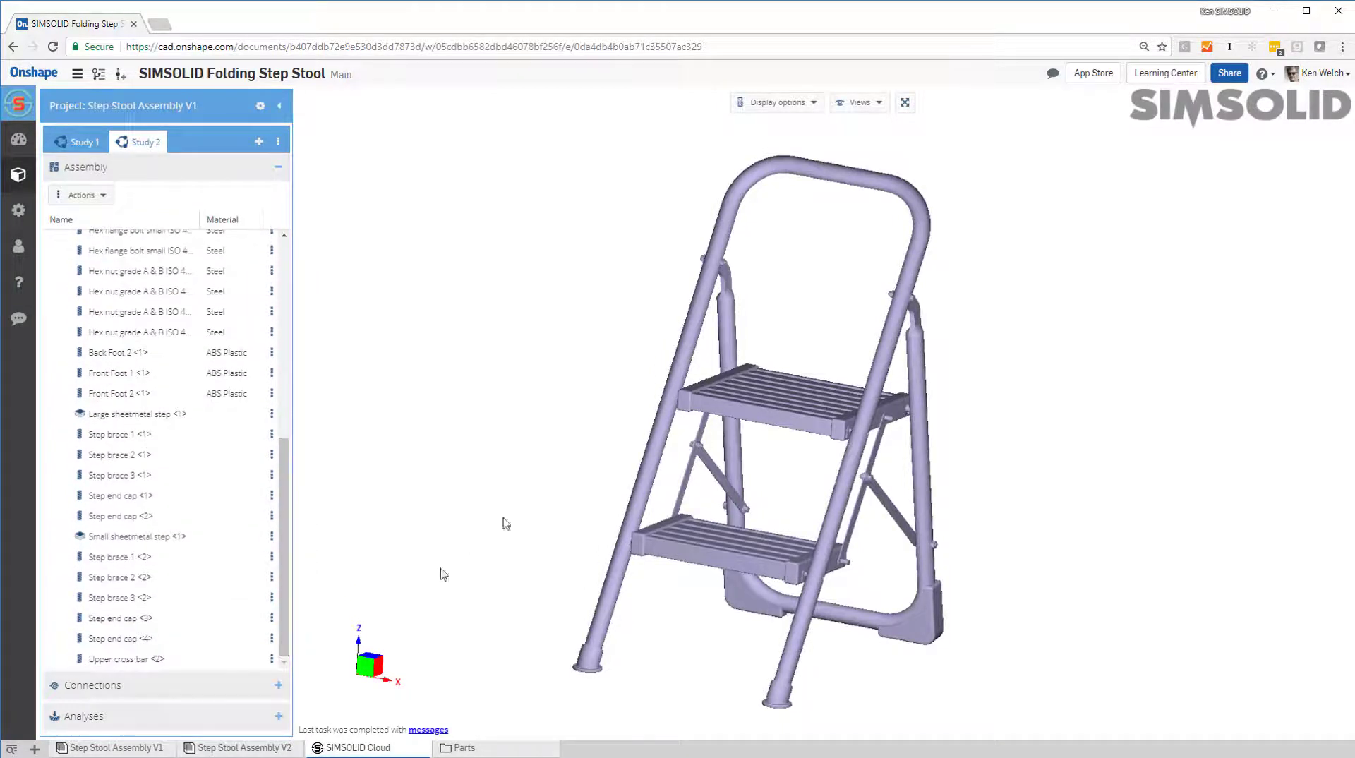
{"action": "left_click_drag", "start_coordinate": [768, 494], "coordinate": [749, 472]}
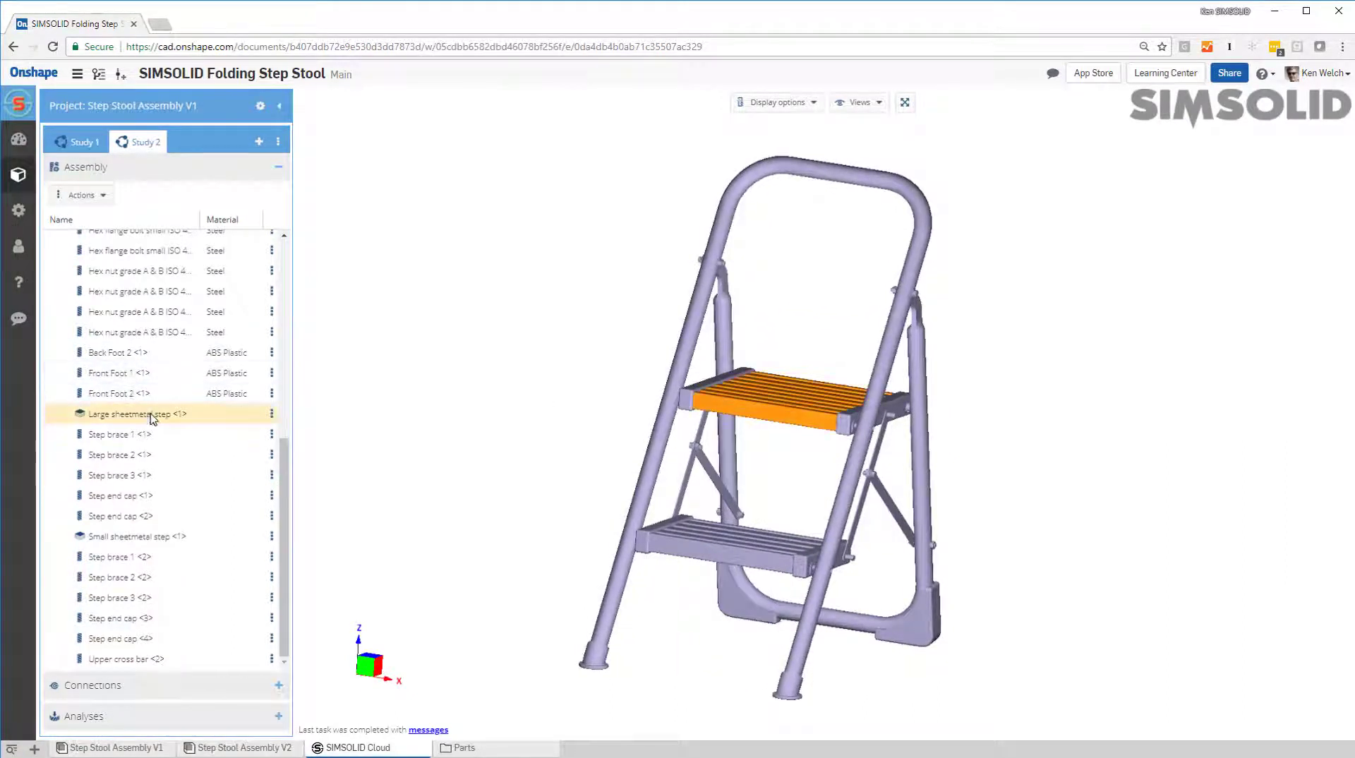
{"action": "left_click", "coordinate": [199, 538], "text": "ctrl"}
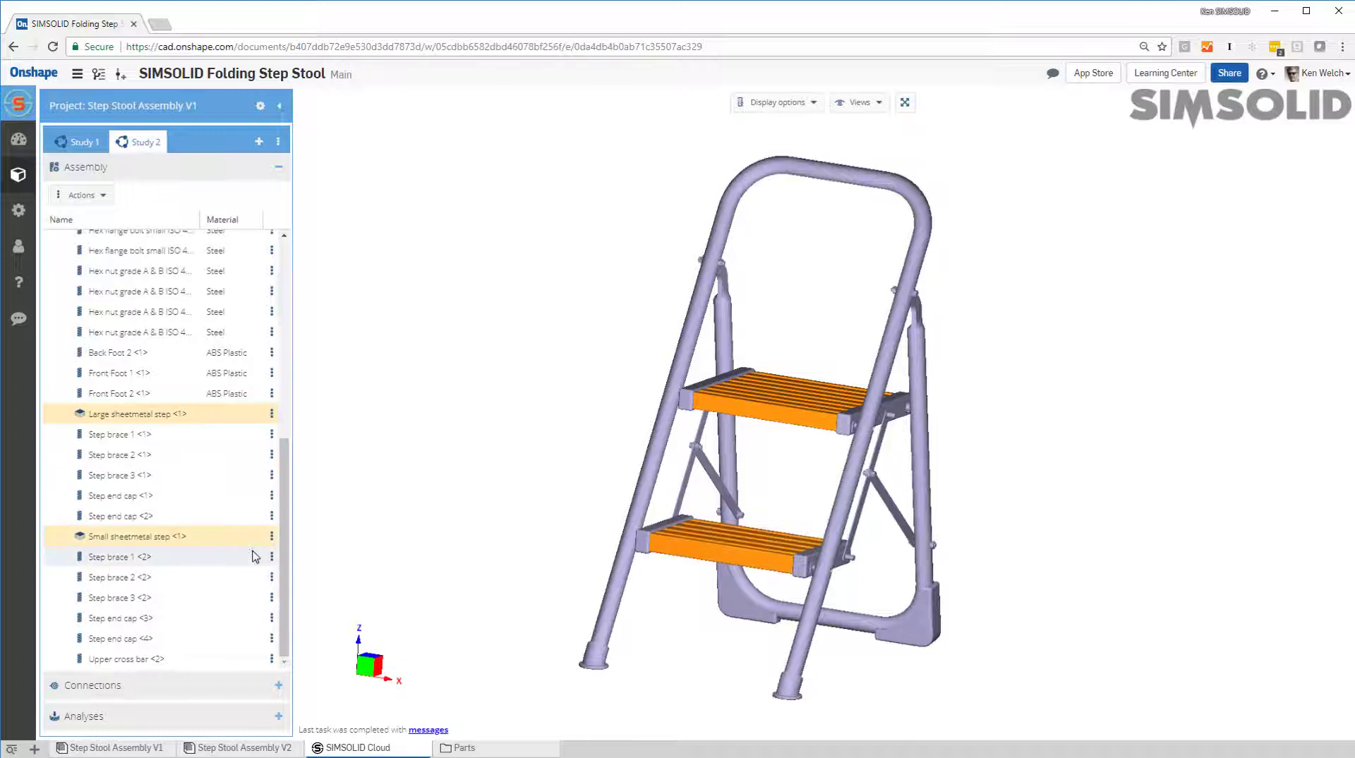
{"action": "left_click", "coordinate": [271, 536]}
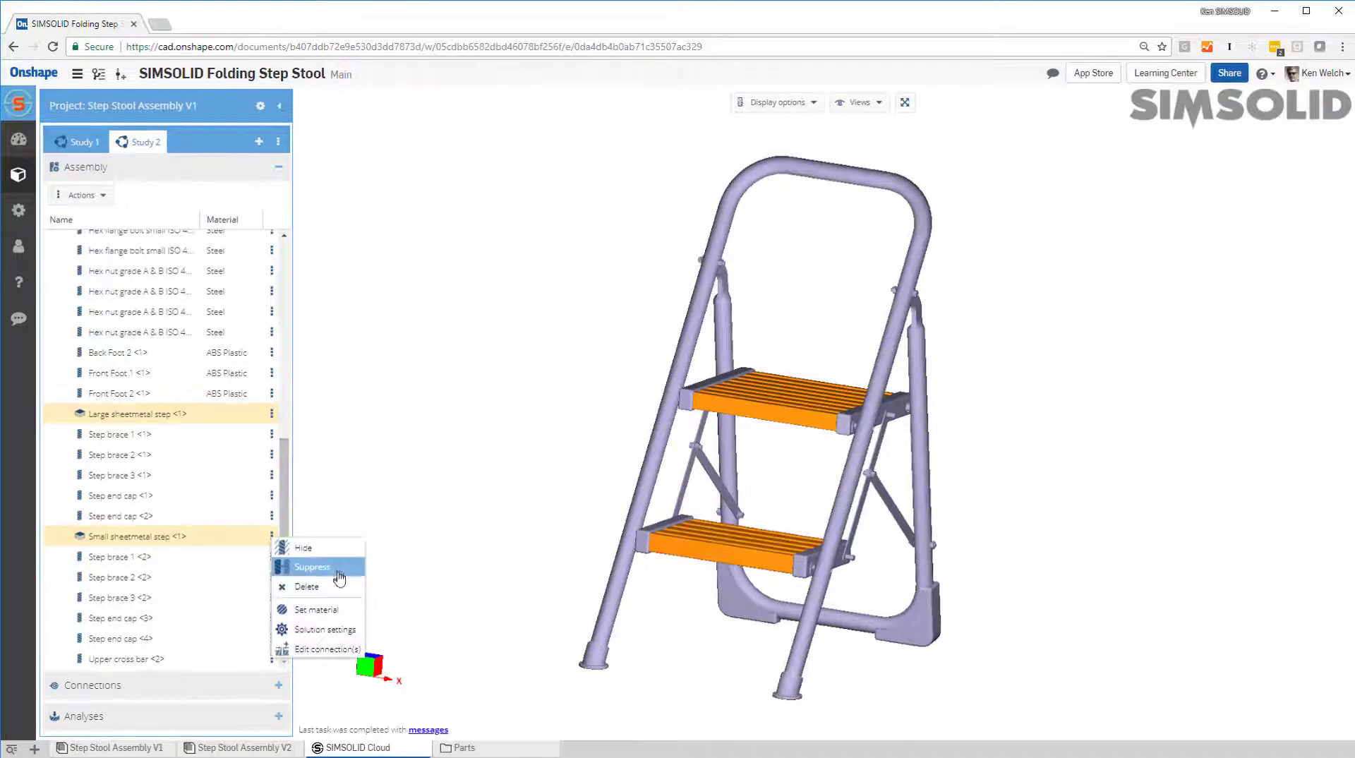
{"action": "left_click", "coordinate": [332, 611]}
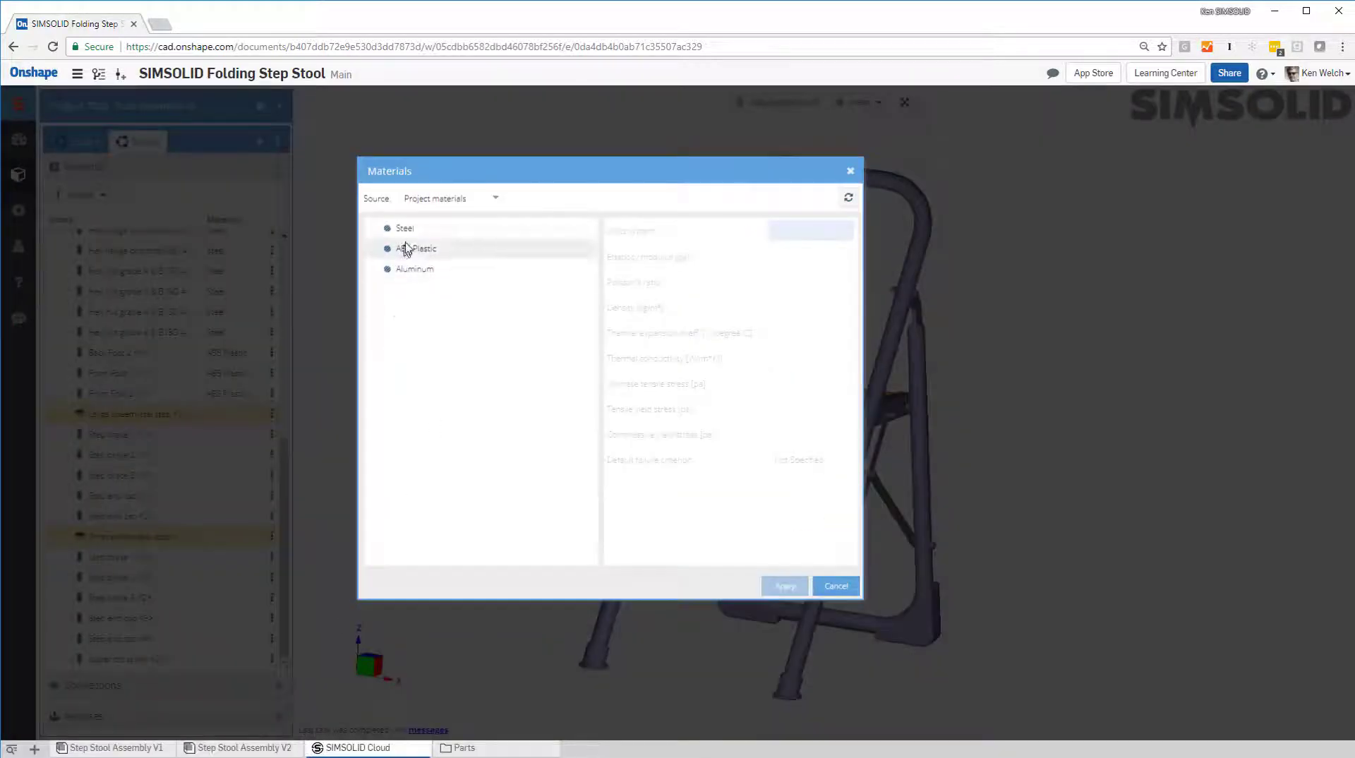
{"action": "left_click", "coordinate": [415, 270]}
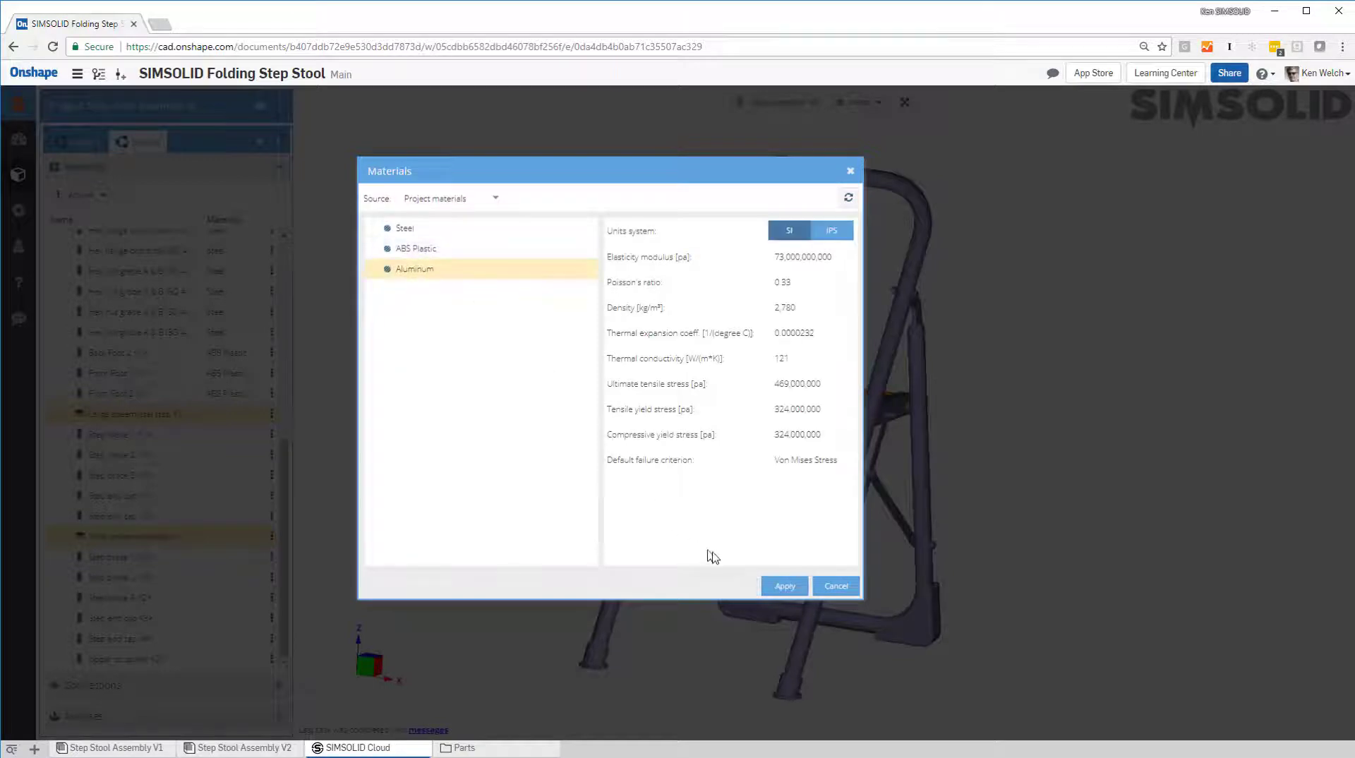
{"action": "left_click", "coordinate": [786, 586]}
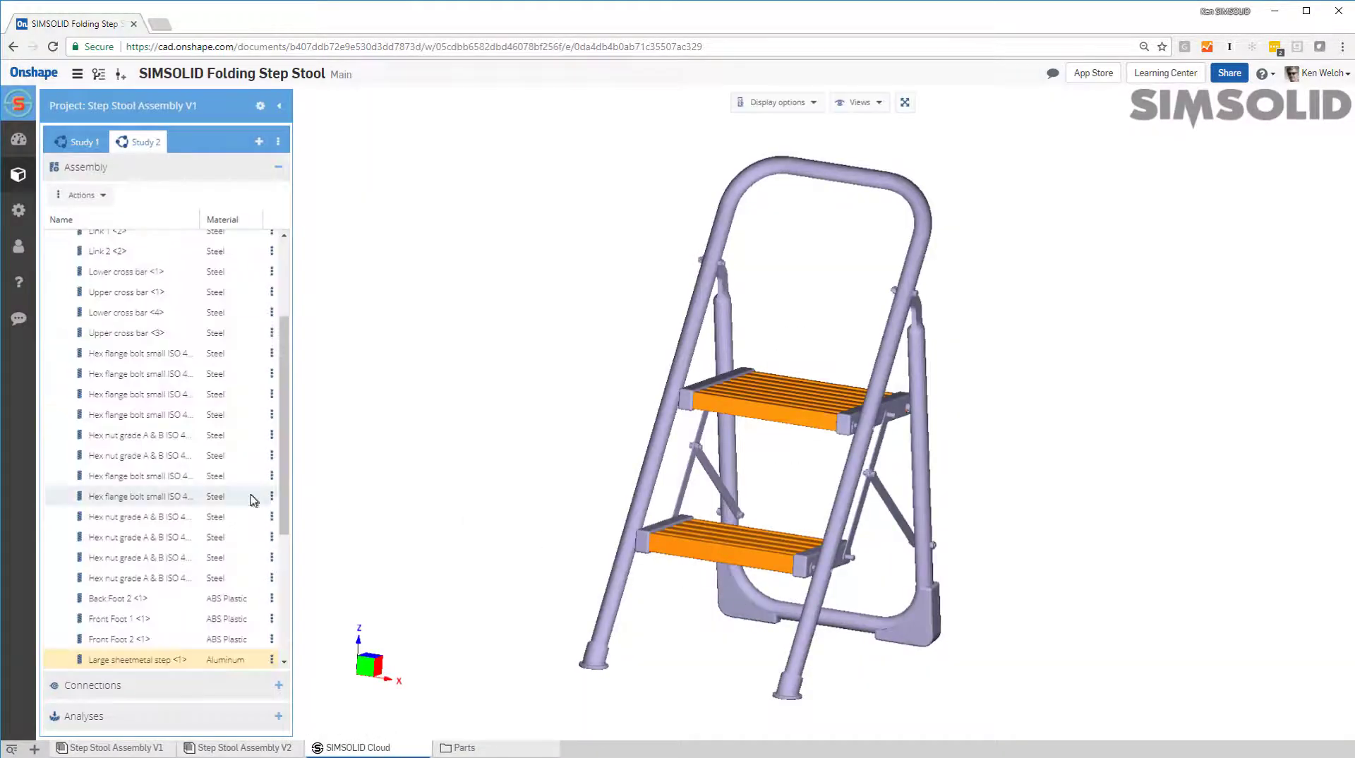
Assign ABS Plastic to all step braces and step end caps of both steps in Study 2.
{"action": "scroll", "coordinate": [272, 504], "scroll_direction": "down", "scroll_amount": 4}
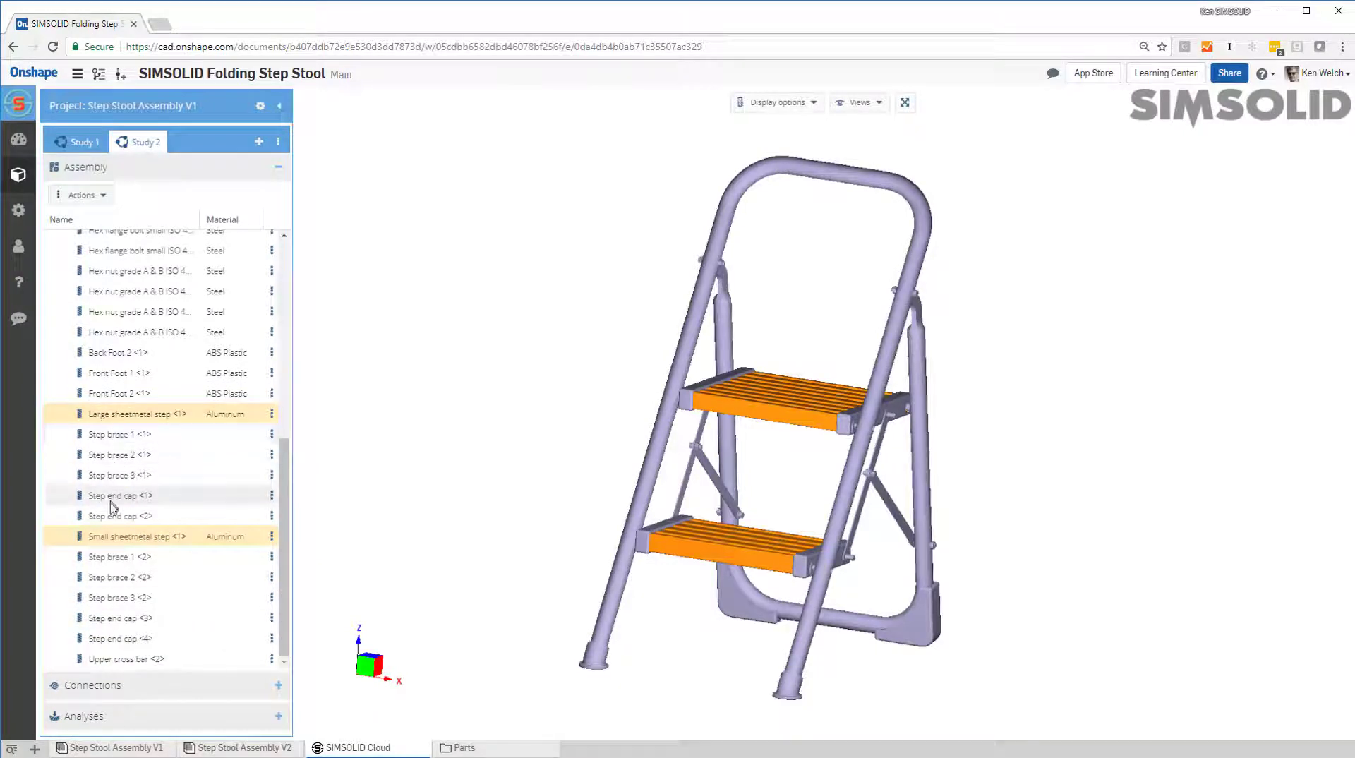
{"action": "left_click", "coordinate": [109, 435]}
{"action": "left_click", "coordinate": [113, 476], "text": "ctrl"}
{"action": "left_click", "coordinate": [113, 496], "text": "ctrl"}
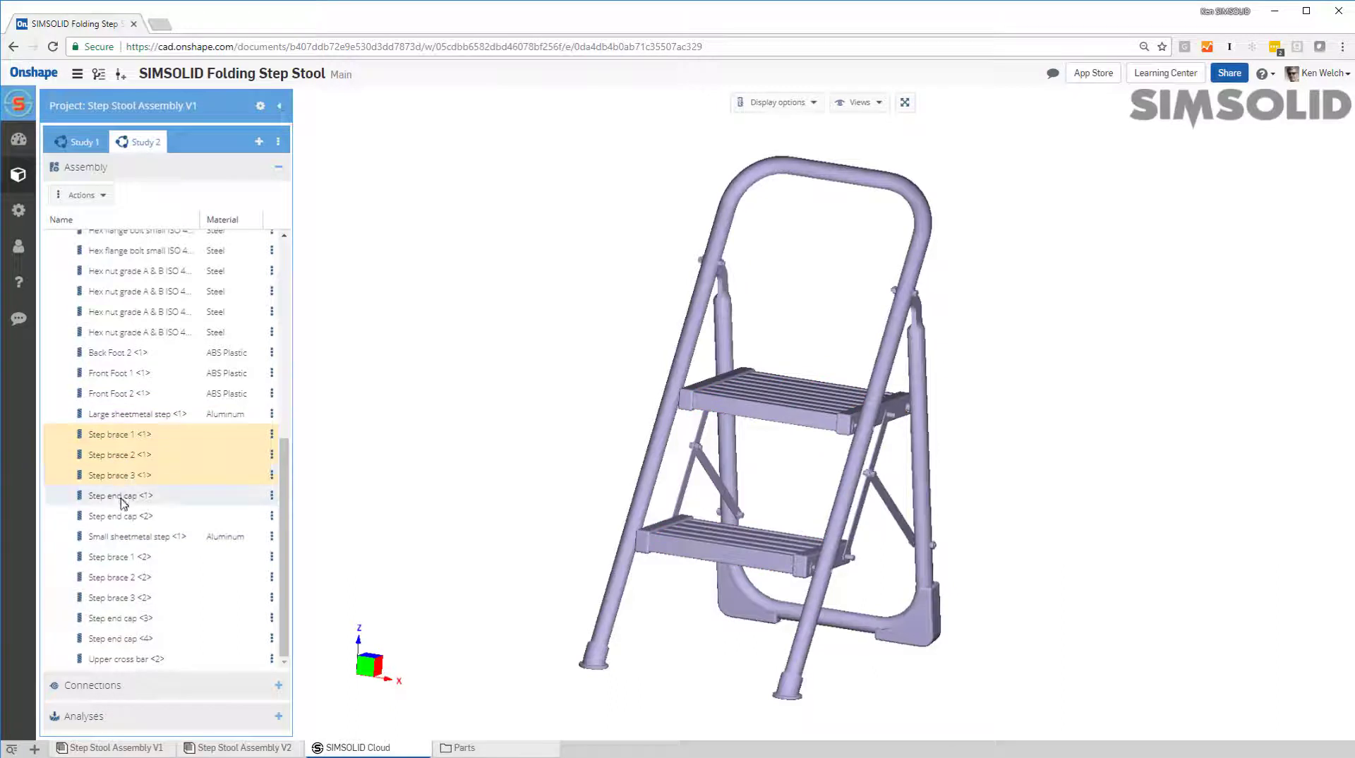
{"action": "left_click", "coordinate": [115, 517], "text": "ctrl"}
{"action": "left_click", "coordinate": [113, 557], "text": "ctrl"}
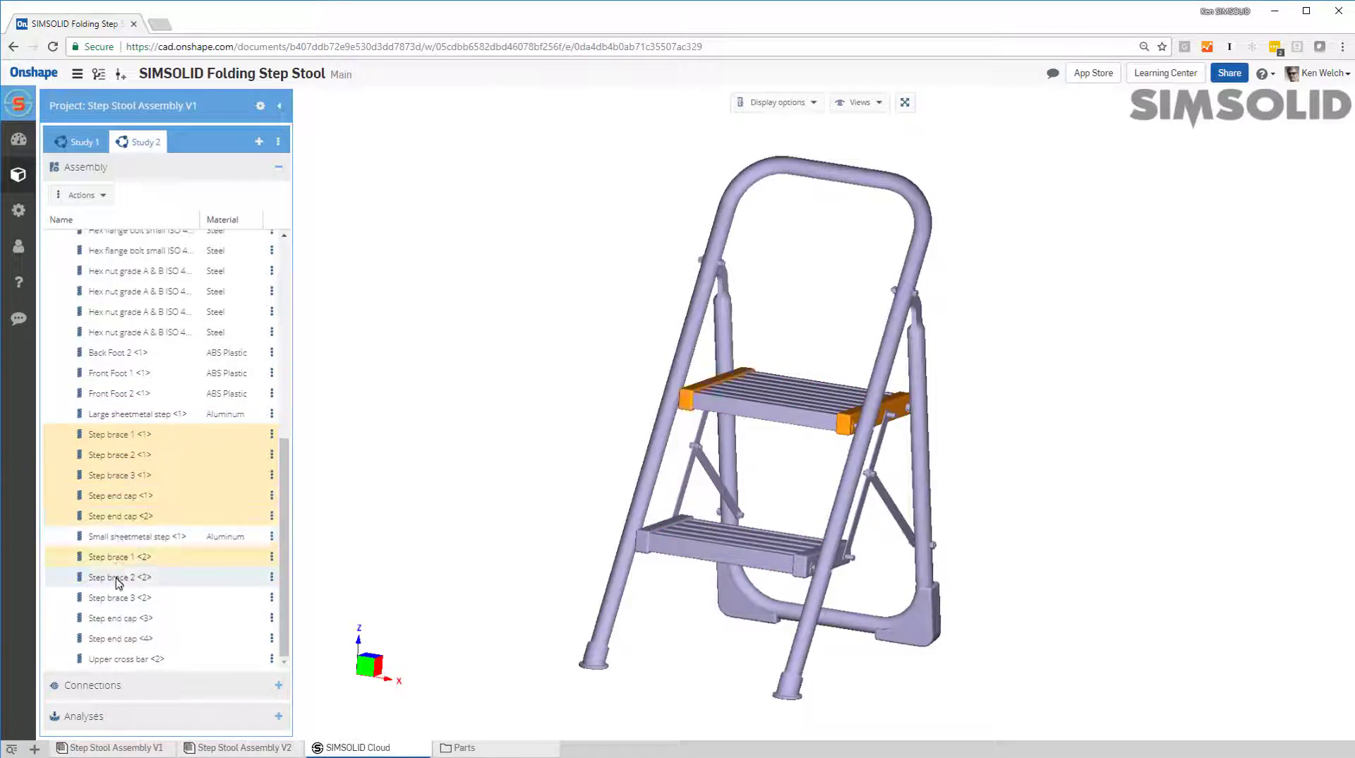
{"action": "left_click", "coordinate": [113, 577], "text": "ctrl"}
{"action": "left_click", "coordinate": [115, 599], "text": "ctrl"}
{"action": "left_click", "coordinate": [117, 618], "text": "ctrl"}
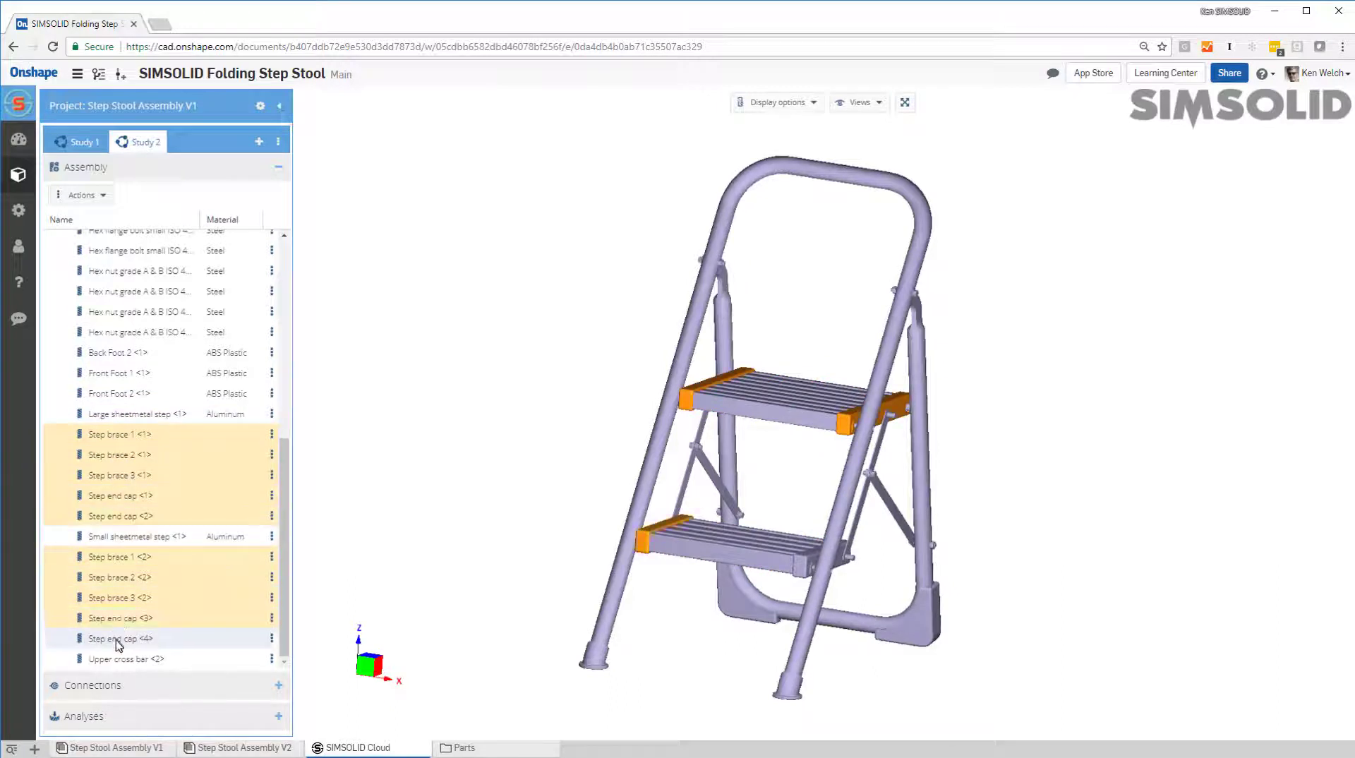
{"action": "left_click_drag", "start_coordinate": [561, 573], "coordinate": [357, 490]}
{"action": "left_click", "coordinate": [272, 439]}
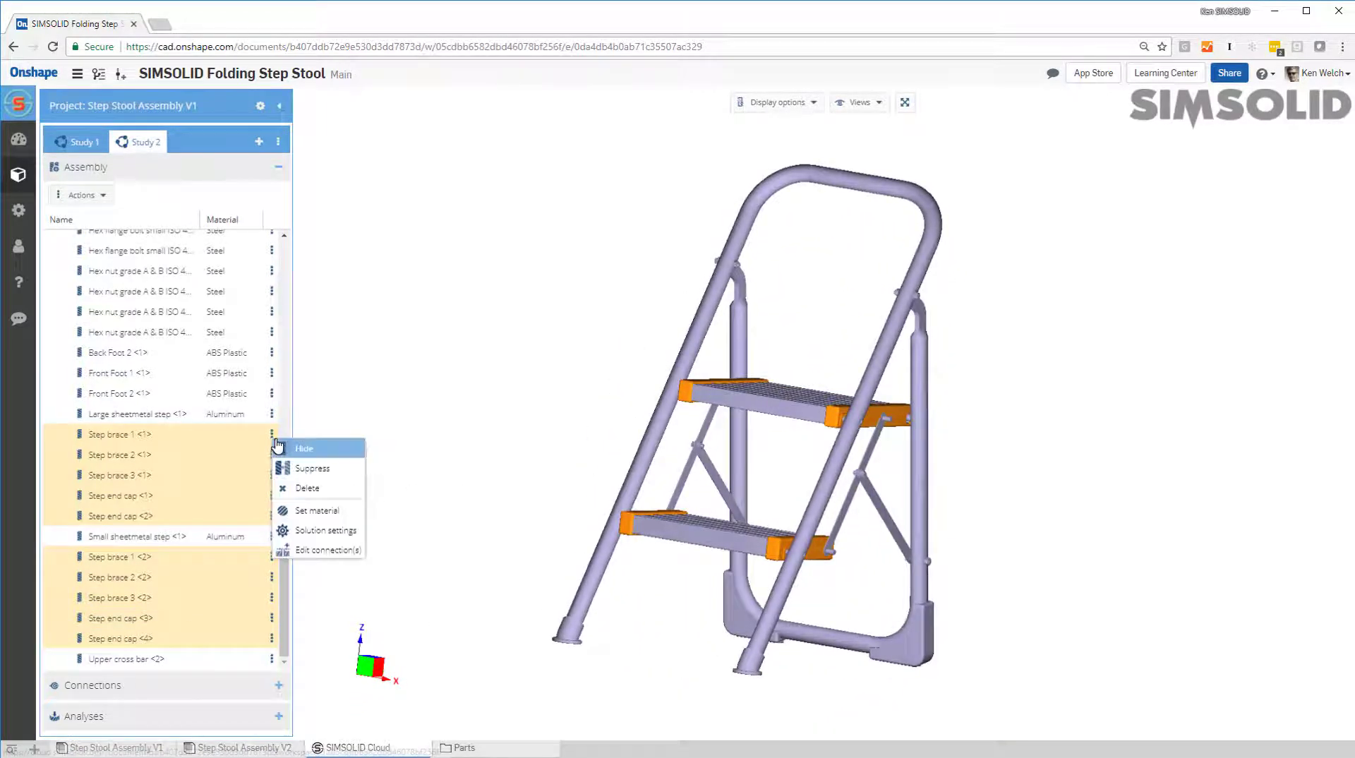
{"action": "left_click", "coordinate": [331, 511]}
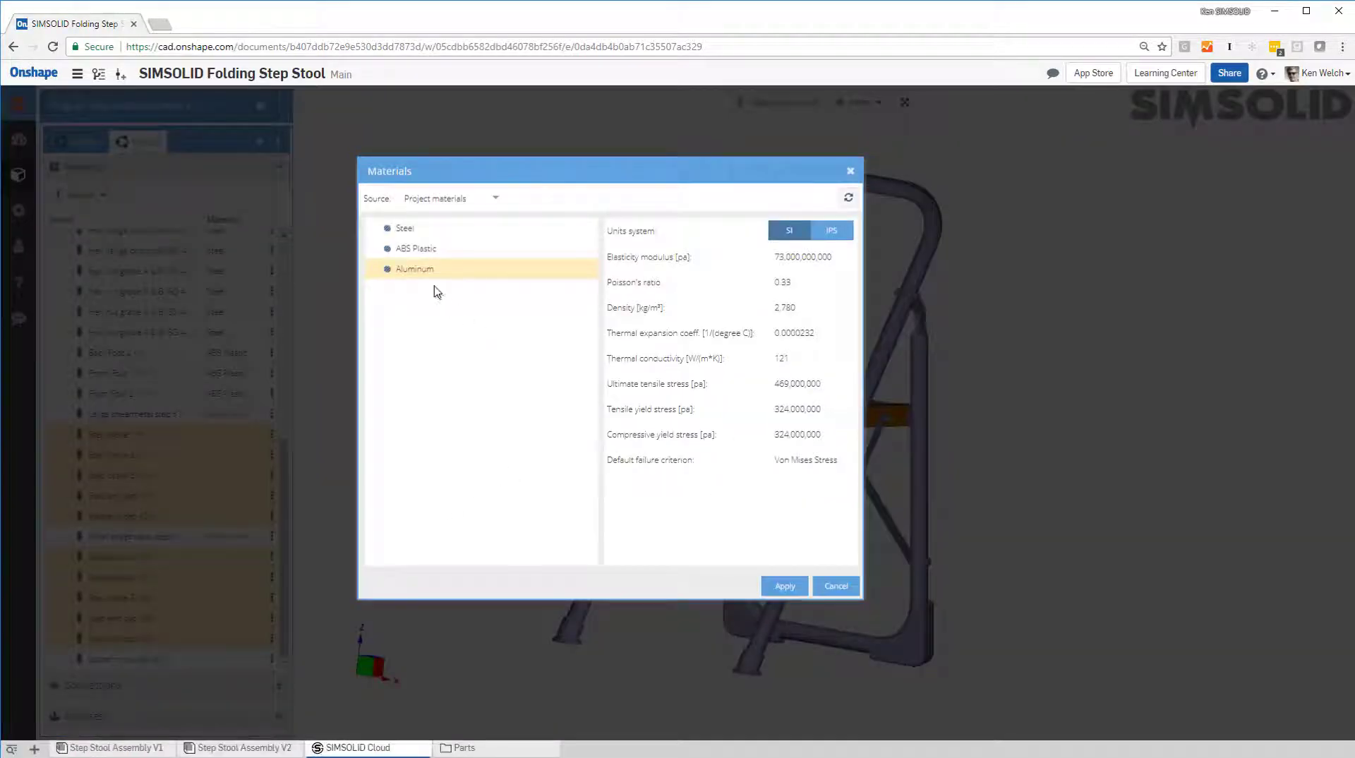
{"action": "left_click", "coordinate": [441, 254]}
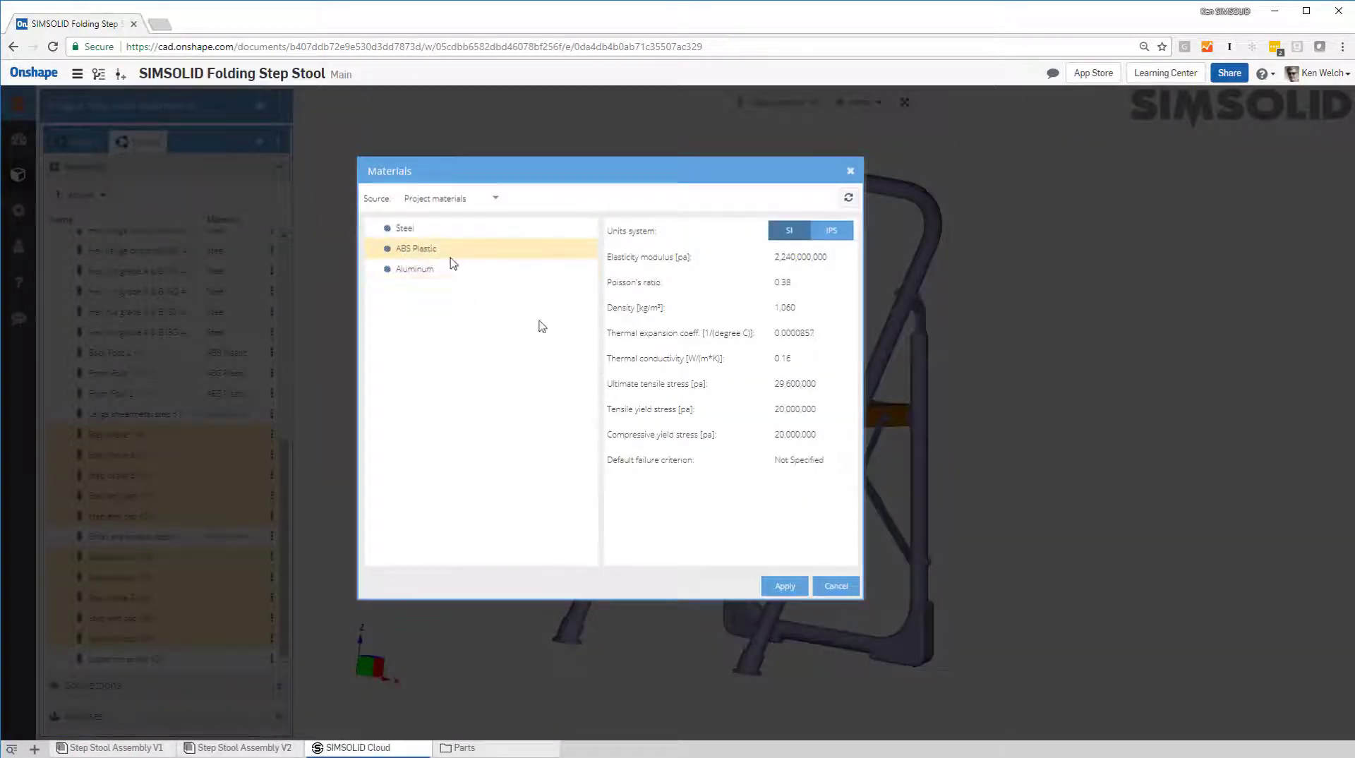
{"action": "left_click", "coordinate": [783, 585]}
Assign Steel to the Upper cross bar <2> in Study 2.
{"action": "scroll", "coordinate": [226, 664], "scroll_direction": "down", "scroll_amount": 3}
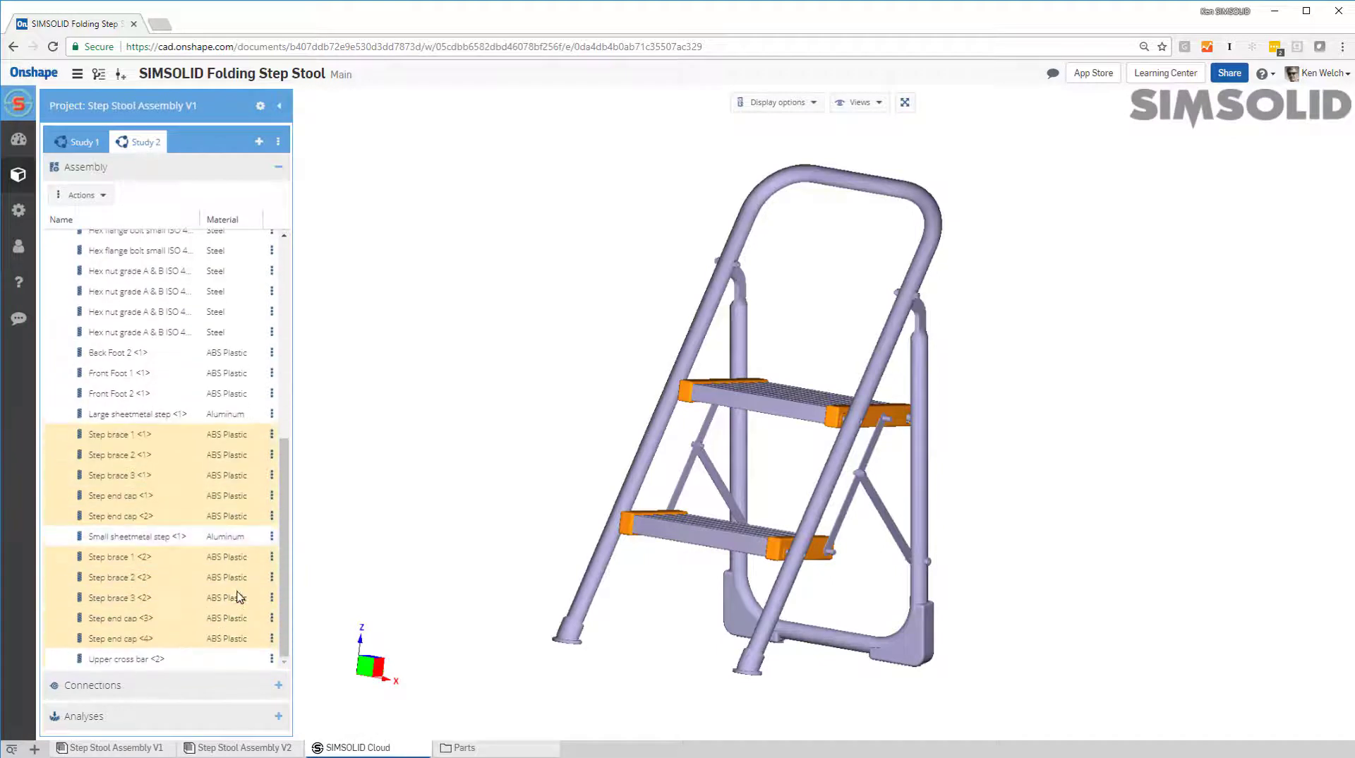
{"action": "left_click", "coordinate": [215, 662]}
{"action": "left_click", "coordinate": [272, 659]}
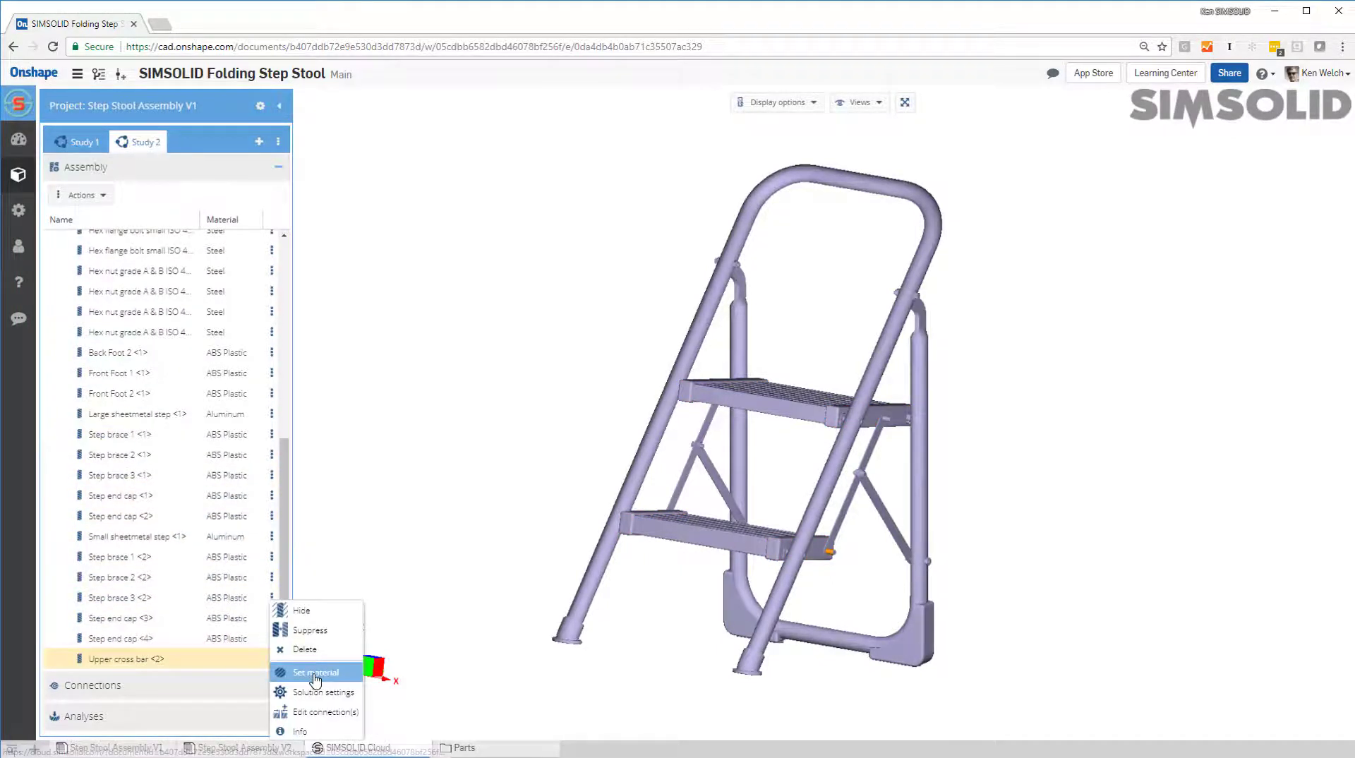
{"action": "left_click", "coordinate": [315, 674]}
{"action": "left_click", "coordinate": [389, 229]}
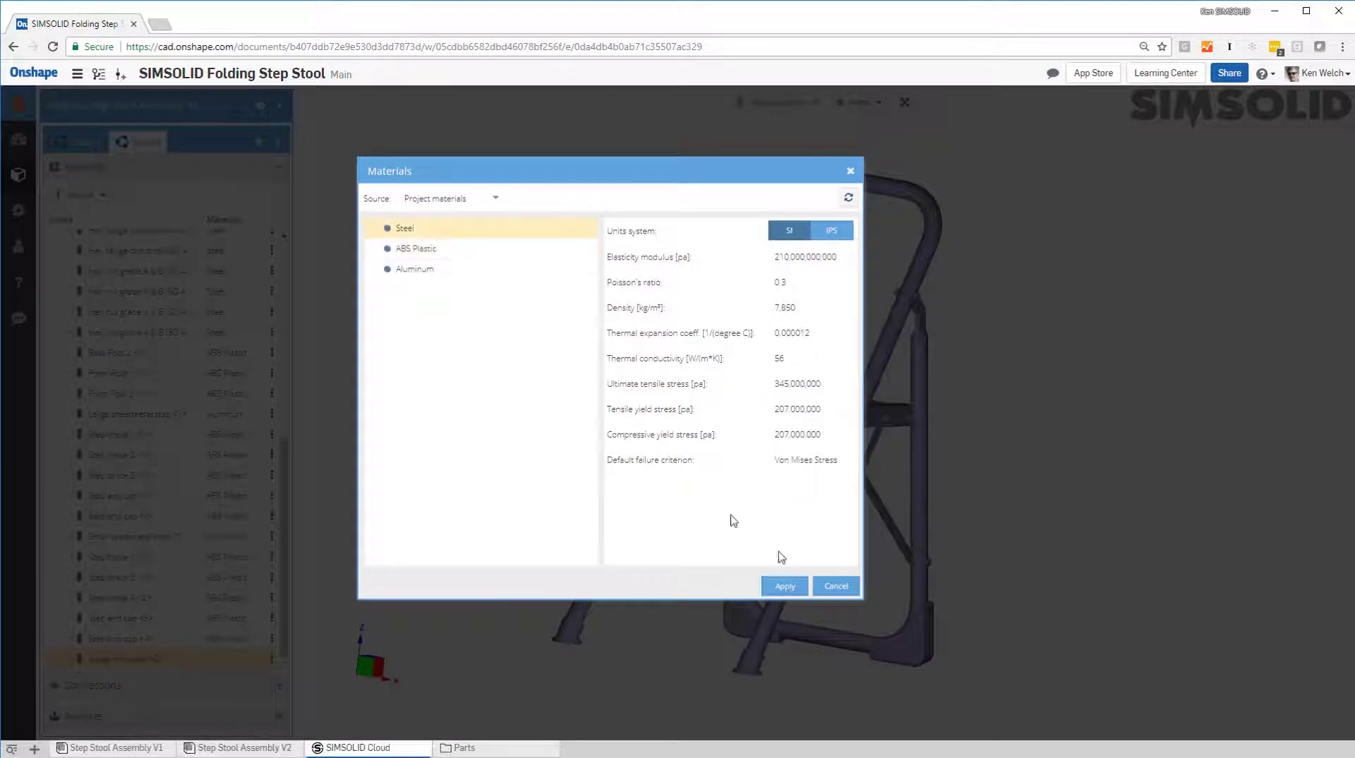
{"action": "left_click", "coordinate": [783, 587]}
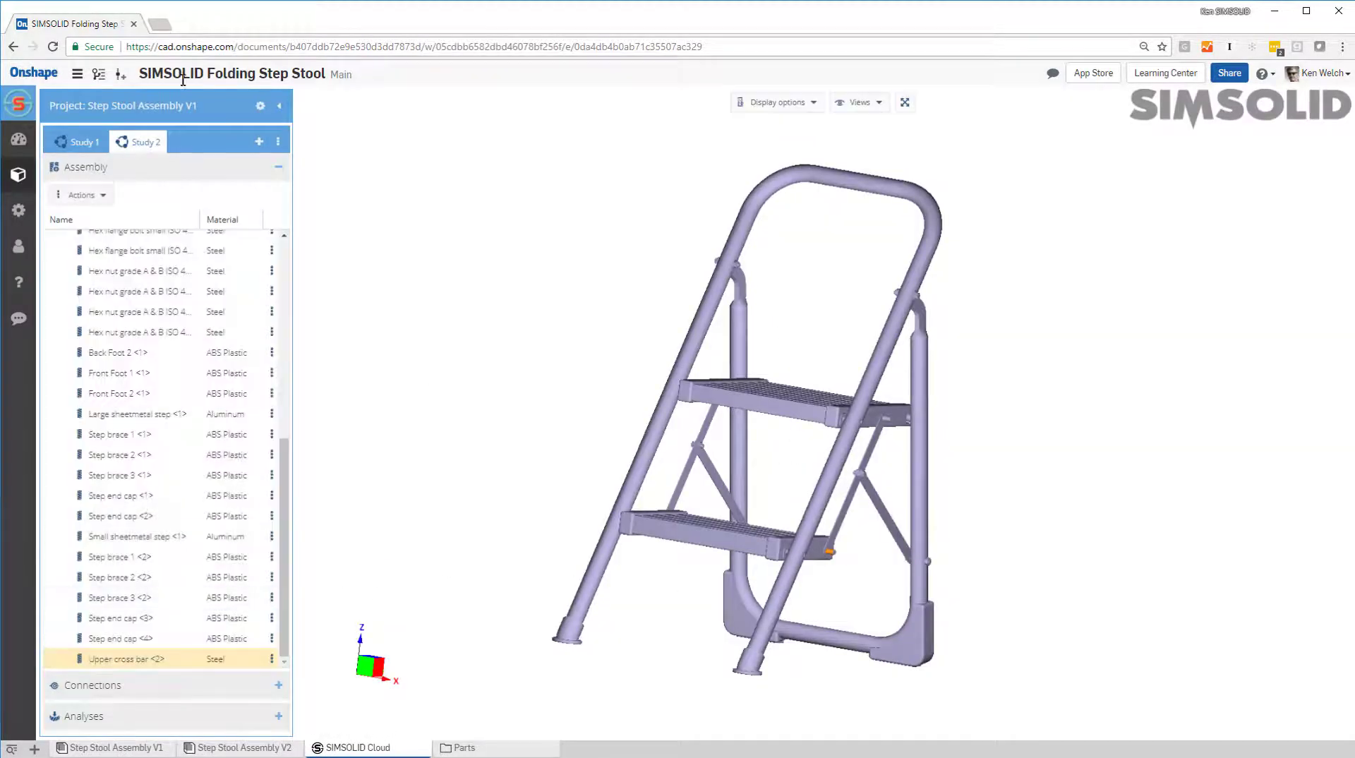
Review Study 2's connections and the Immovable 1 constraint of its Structural 1 analysis.
{"action": "left_click", "coordinate": [108, 686]}
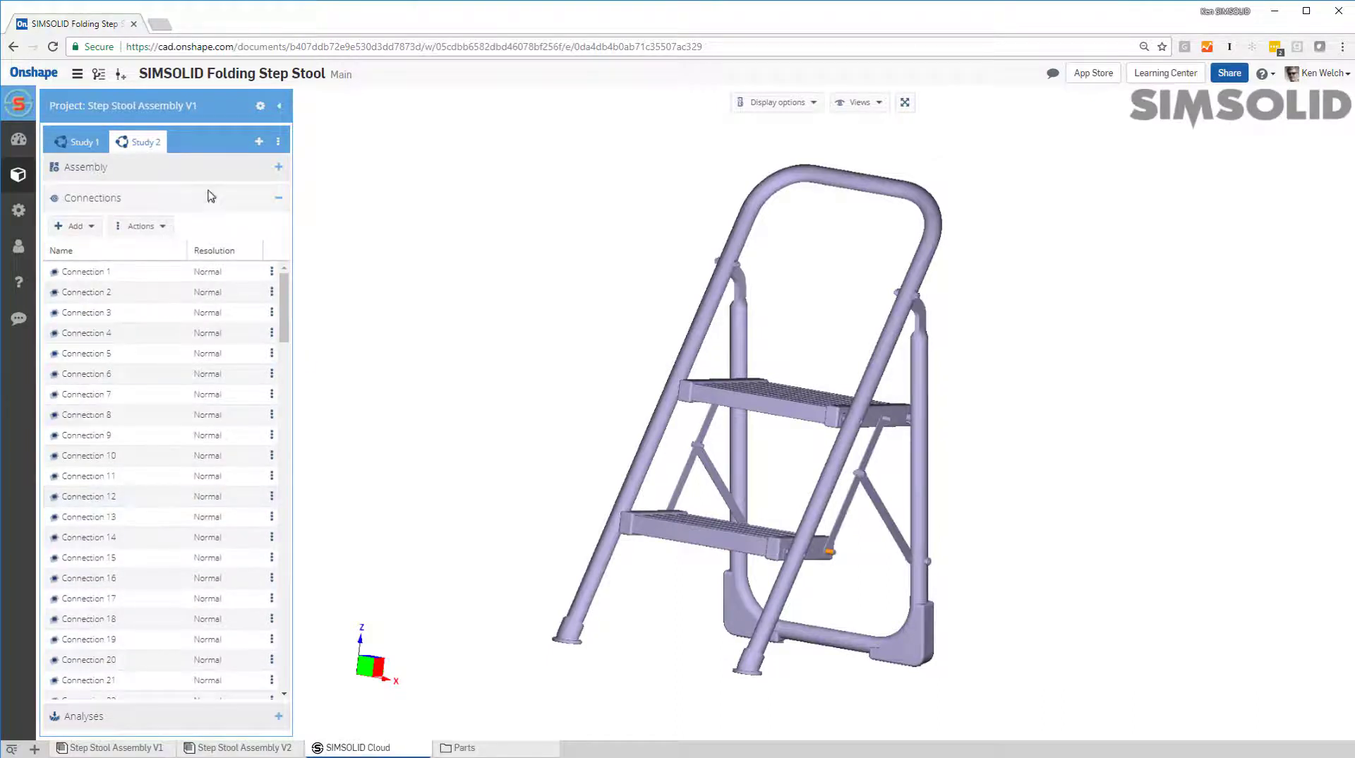
{"action": "left_click", "coordinate": [208, 206]}
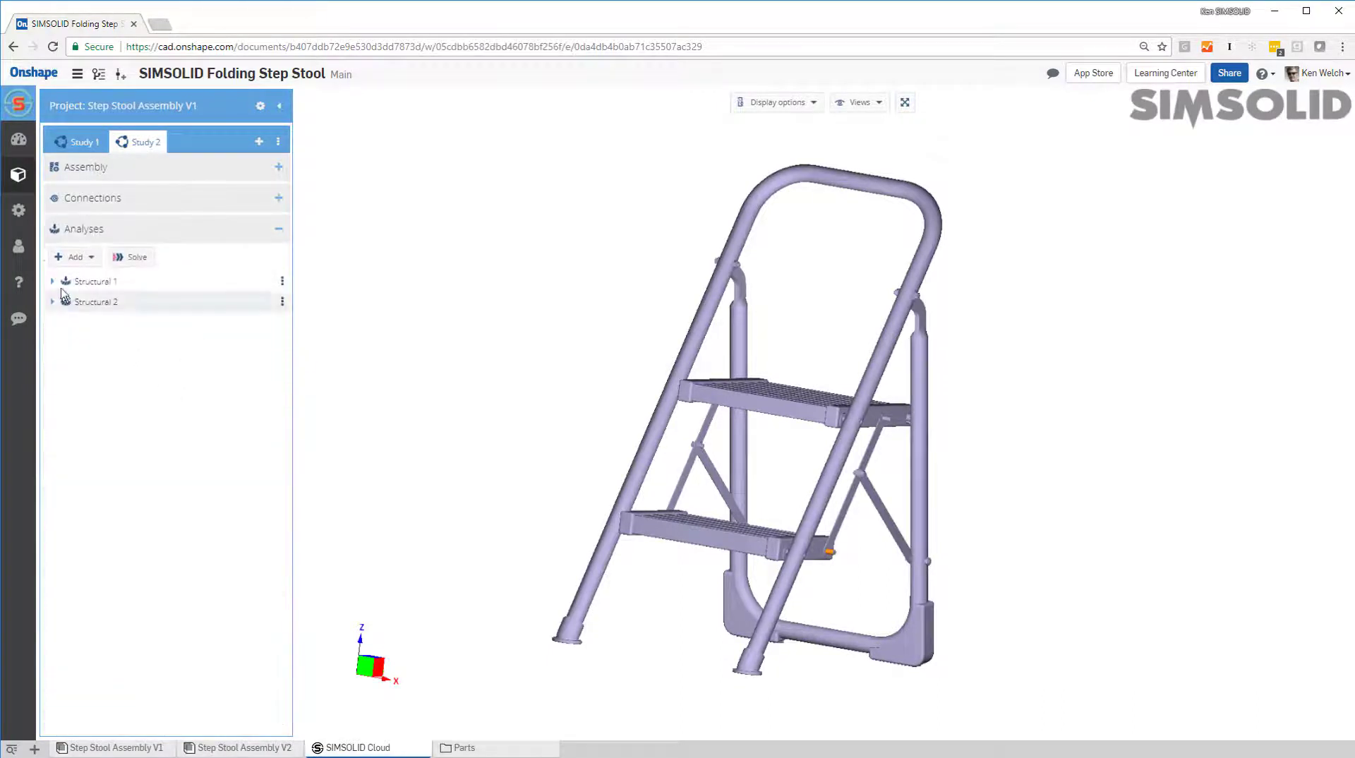
{"action": "left_click", "coordinate": [52, 285]}
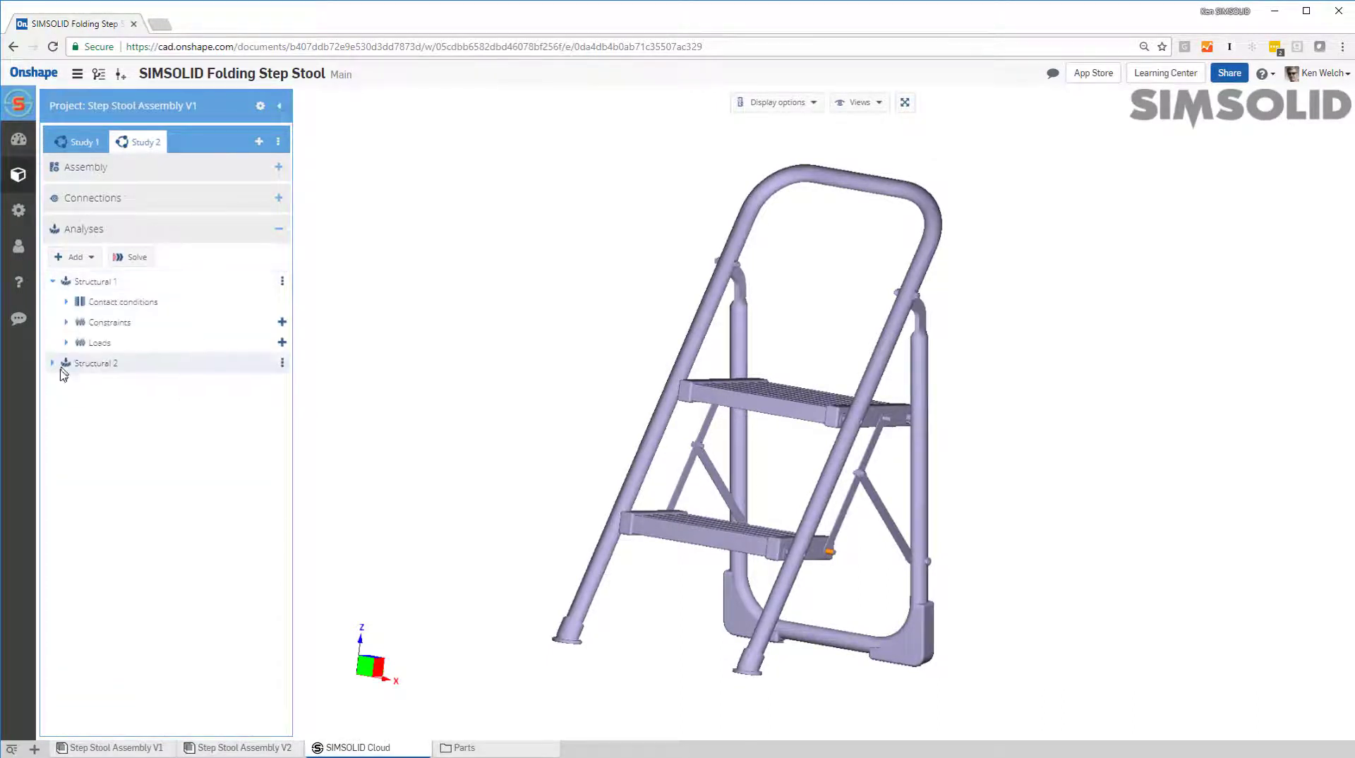
{"action": "left_click", "coordinate": [66, 322]}
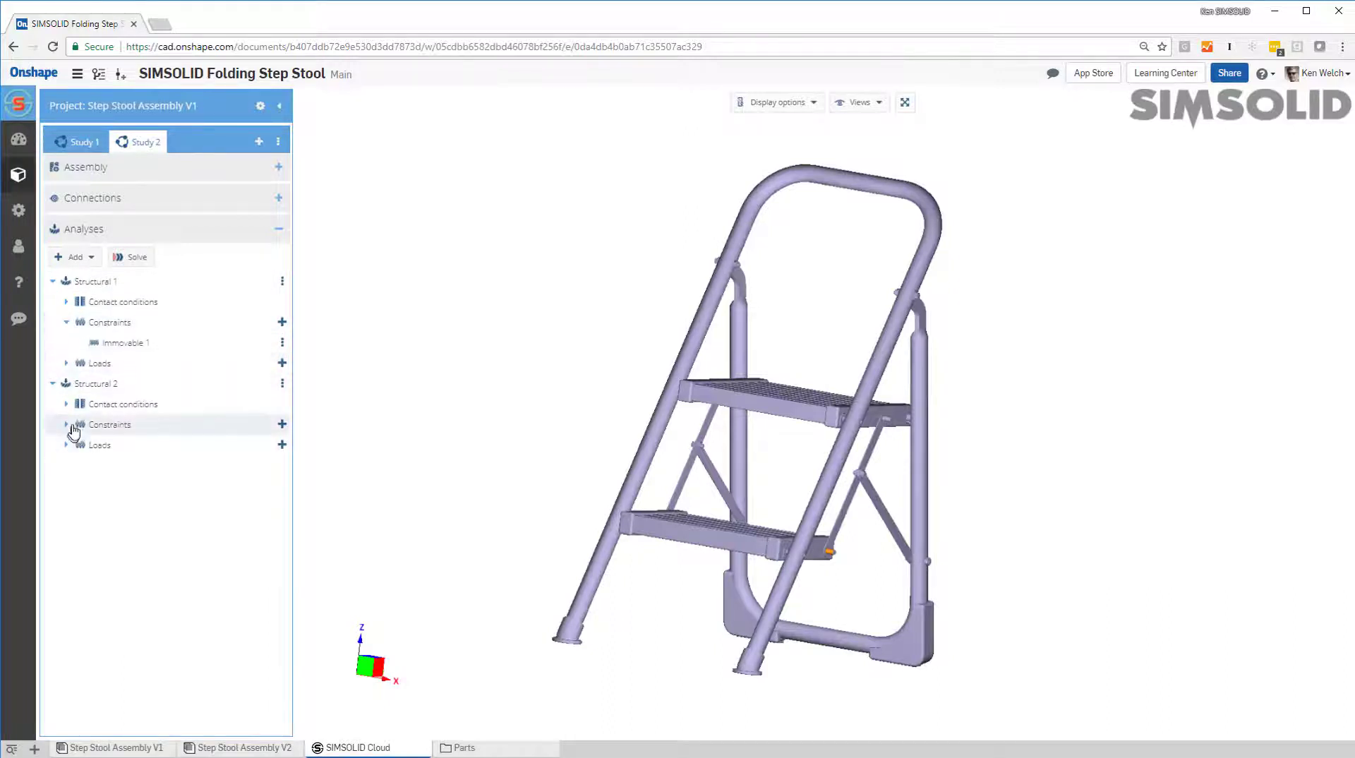
{"action": "left_click", "coordinate": [124, 343]}
{"action": "left_click_drag", "start_coordinate": [737, 621], "coordinate": [713, 639]}
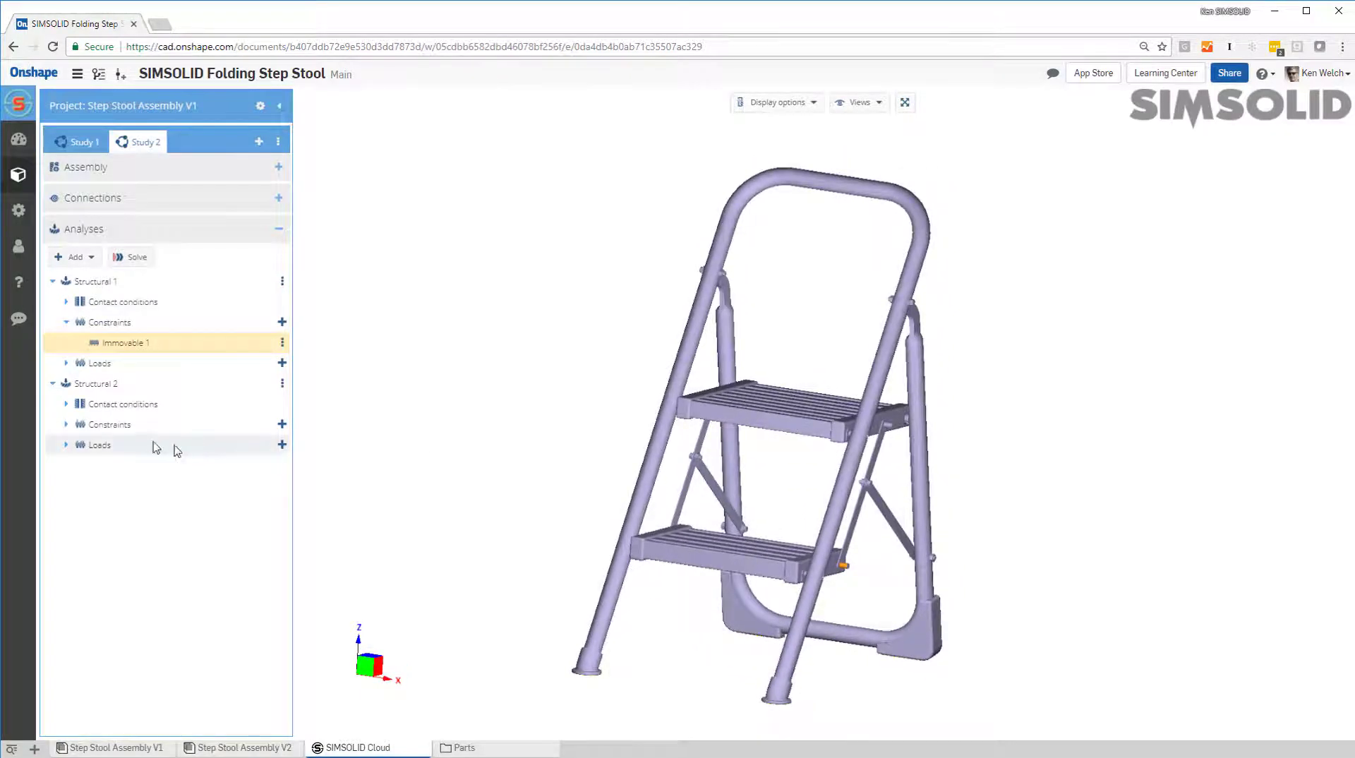
Set the Structural 1 load in Study 2 to a Z force of -1000 N on the flat top slat faces of the large step.
{"action": "left_click", "coordinate": [66, 364]}
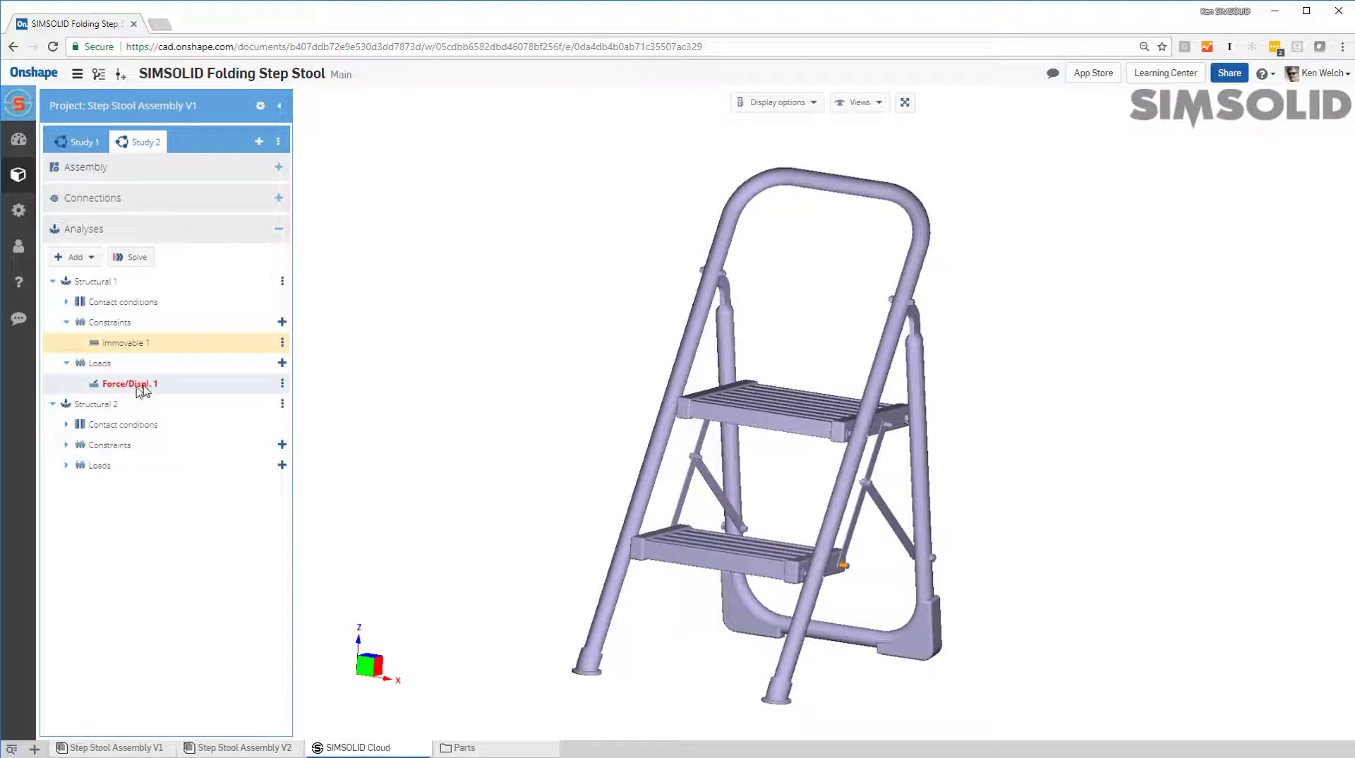
{"action": "double_click", "coordinate": [177, 387]}
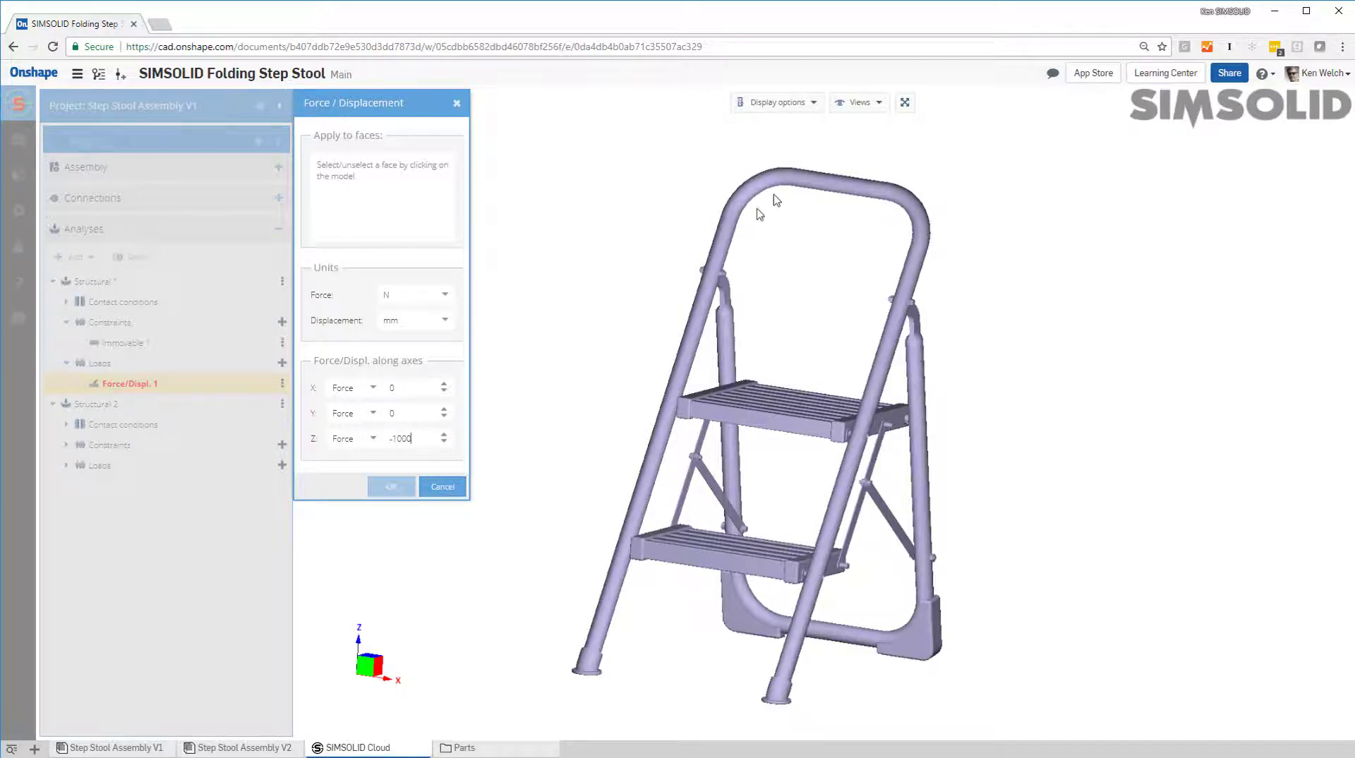
{"action": "scroll", "coordinate": [754, 407], "scroll_direction": "up", "scroll_amount": 5}
{"action": "scroll", "coordinate": [741, 451], "scroll_direction": "up", "scroll_amount": 5}
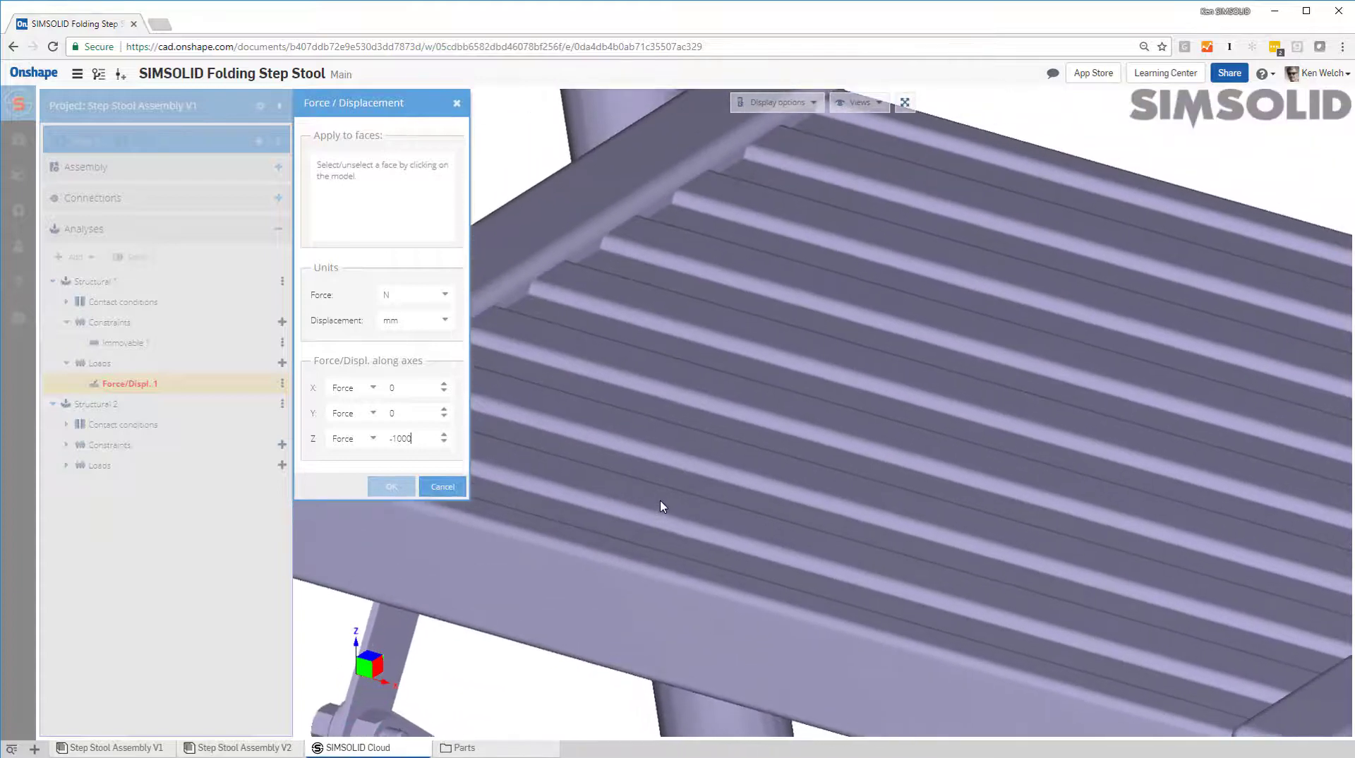
{"action": "left_click", "coordinate": [662, 506]}
{"action": "left_click", "coordinate": [712, 451]}
{"action": "left_click", "coordinate": [753, 397]}
{"action": "left_click", "coordinate": [824, 350]}
{"action": "left_click", "coordinate": [875, 296]}
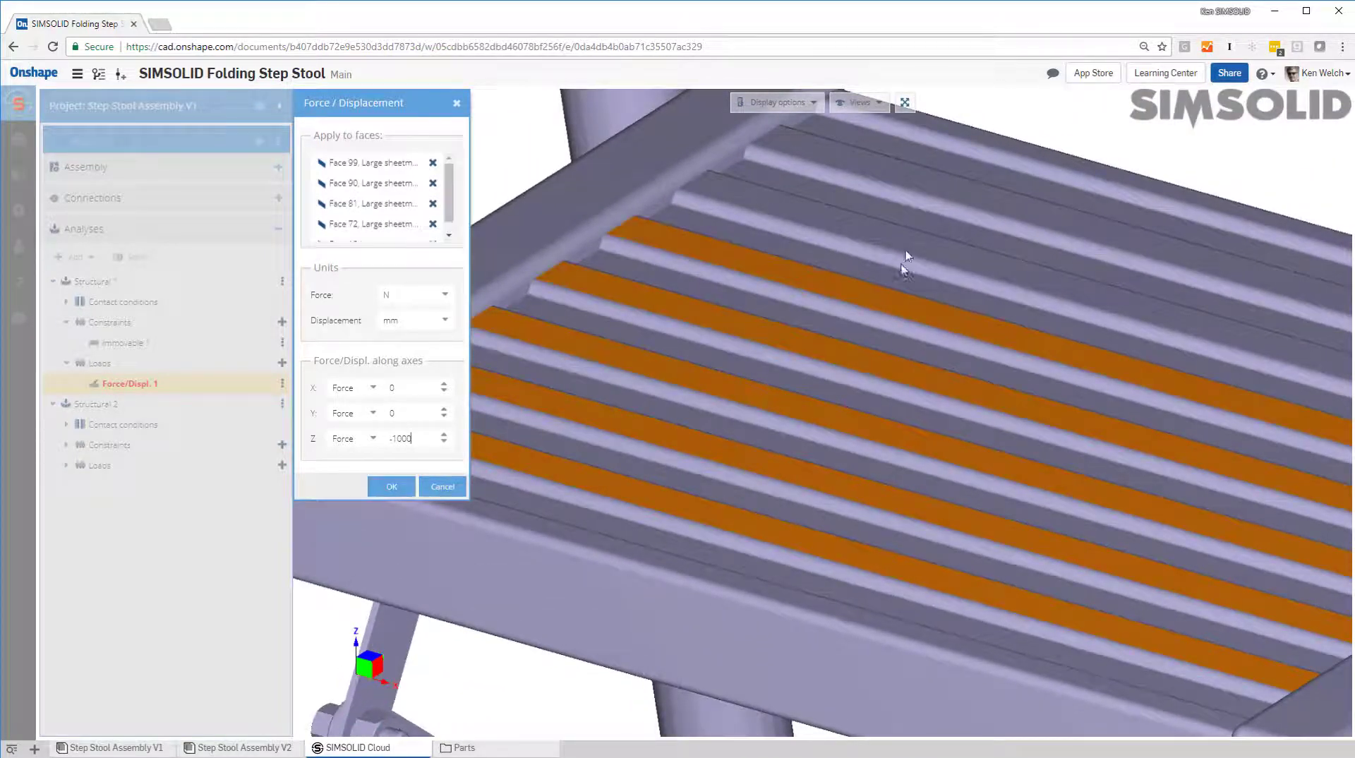
{"action": "left_click", "coordinate": [908, 231]}
{"action": "left_click", "coordinate": [921, 187]}
{"action": "left_click", "coordinate": [389, 488]}
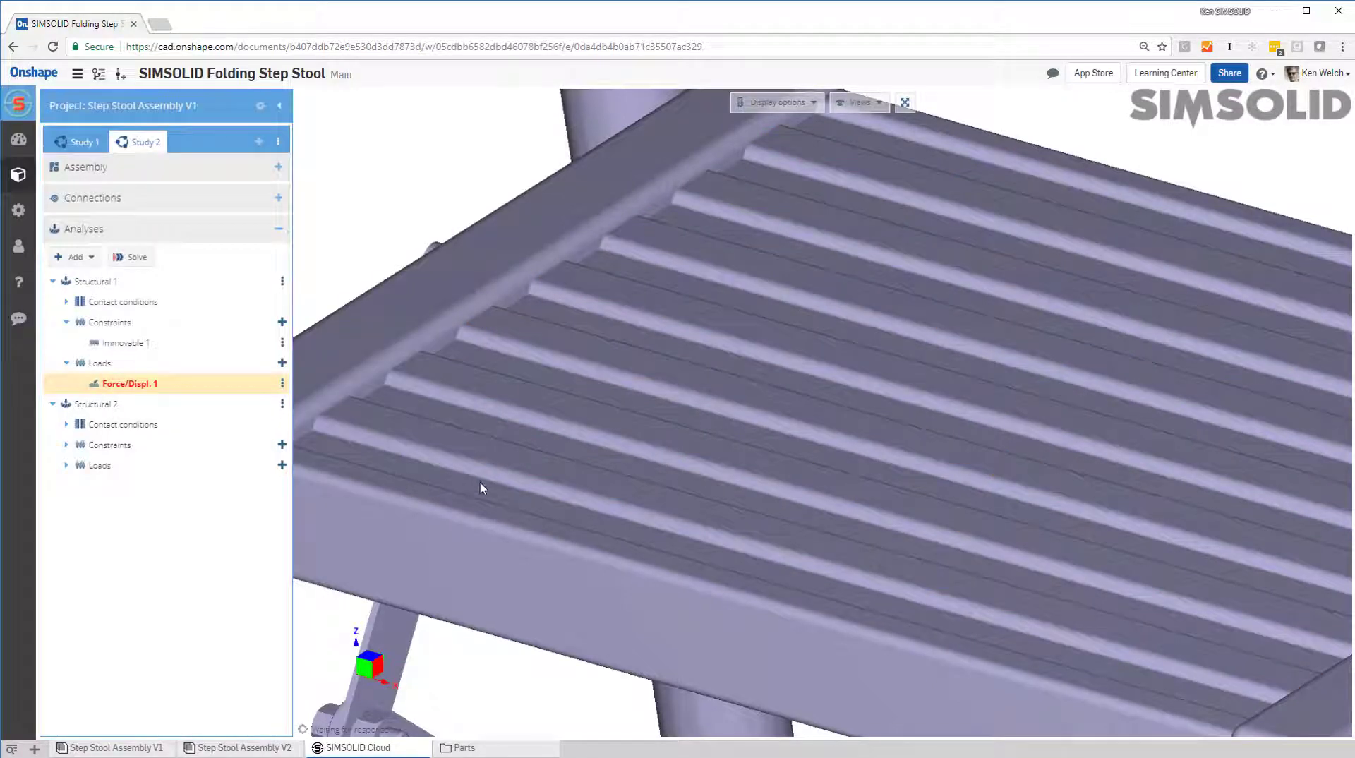
Set the Structural 2 load in Study 2 to a Z force of -1000 N on the four top slat faces of the small step.
{"action": "scroll", "coordinate": [482, 489], "scroll_direction": "up", "scroll_amount": 3}
{"action": "scroll", "coordinate": [492, 485], "scroll_direction": "down", "scroll_amount": 5}
{"action": "left_click_drag", "start_coordinate": [478, 490], "coordinate": [706, 591]}
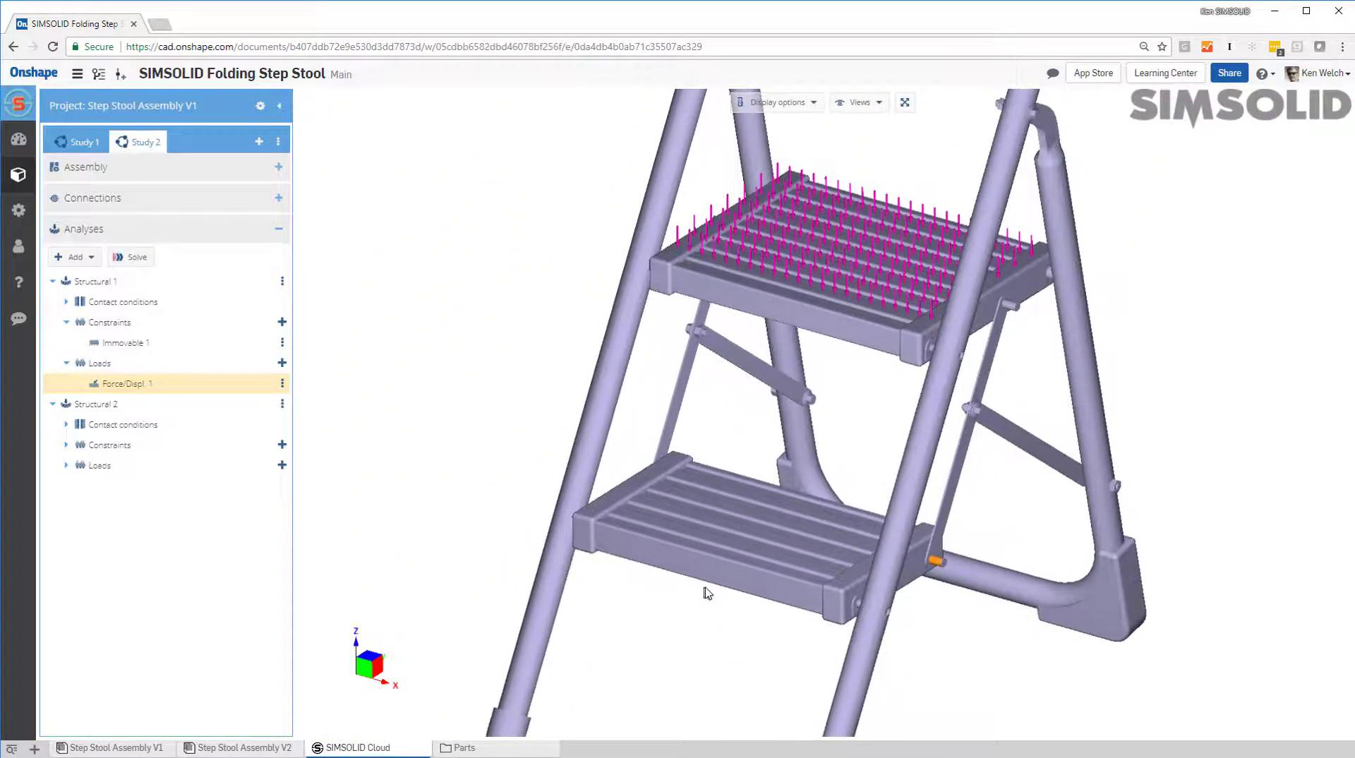
{"action": "scroll", "coordinate": [706, 592], "scroll_direction": "up", "scroll_amount": 2}
{"action": "left_click", "coordinate": [66, 465]}
{"action": "double_click", "coordinate": [119, 489]}
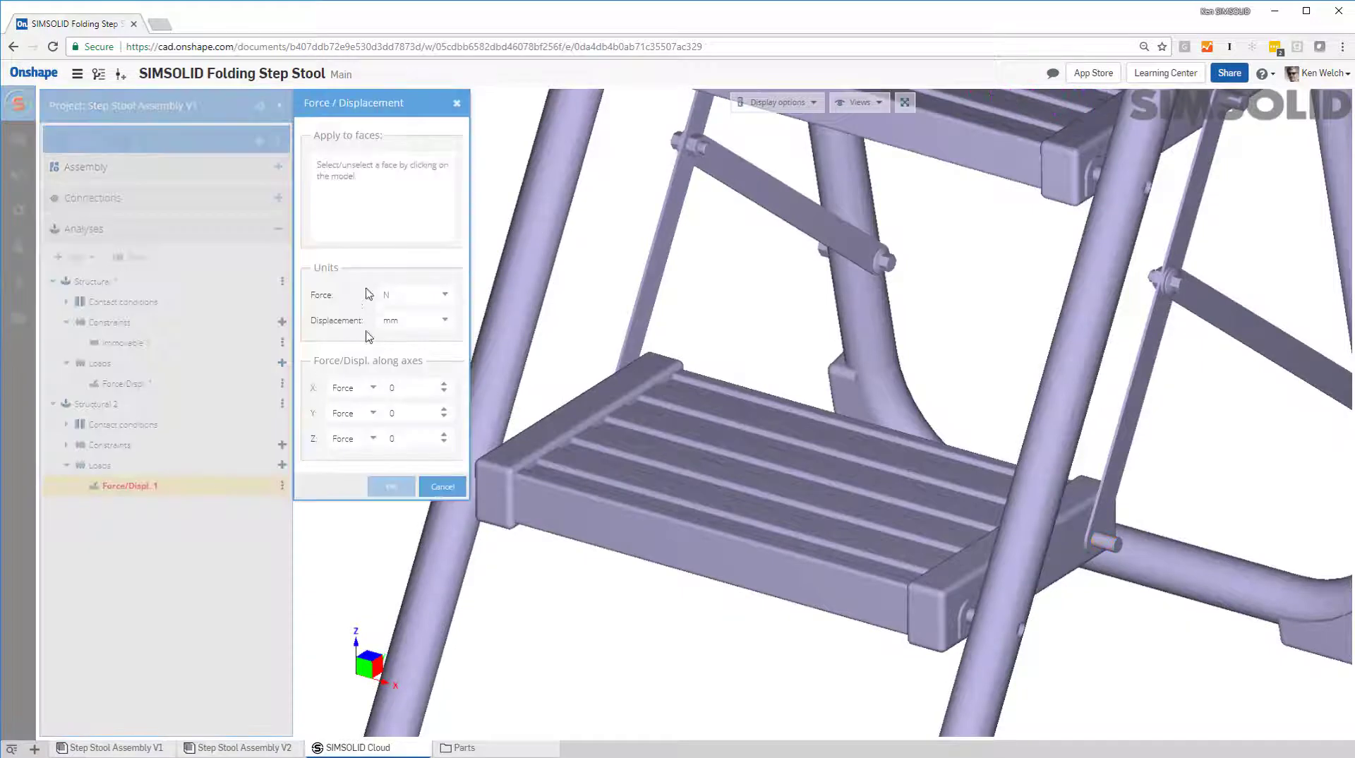
{"action": "double_click", "coordinate": [399, 439]}
{"action": "left_click", "coordinate": [676, 490]}
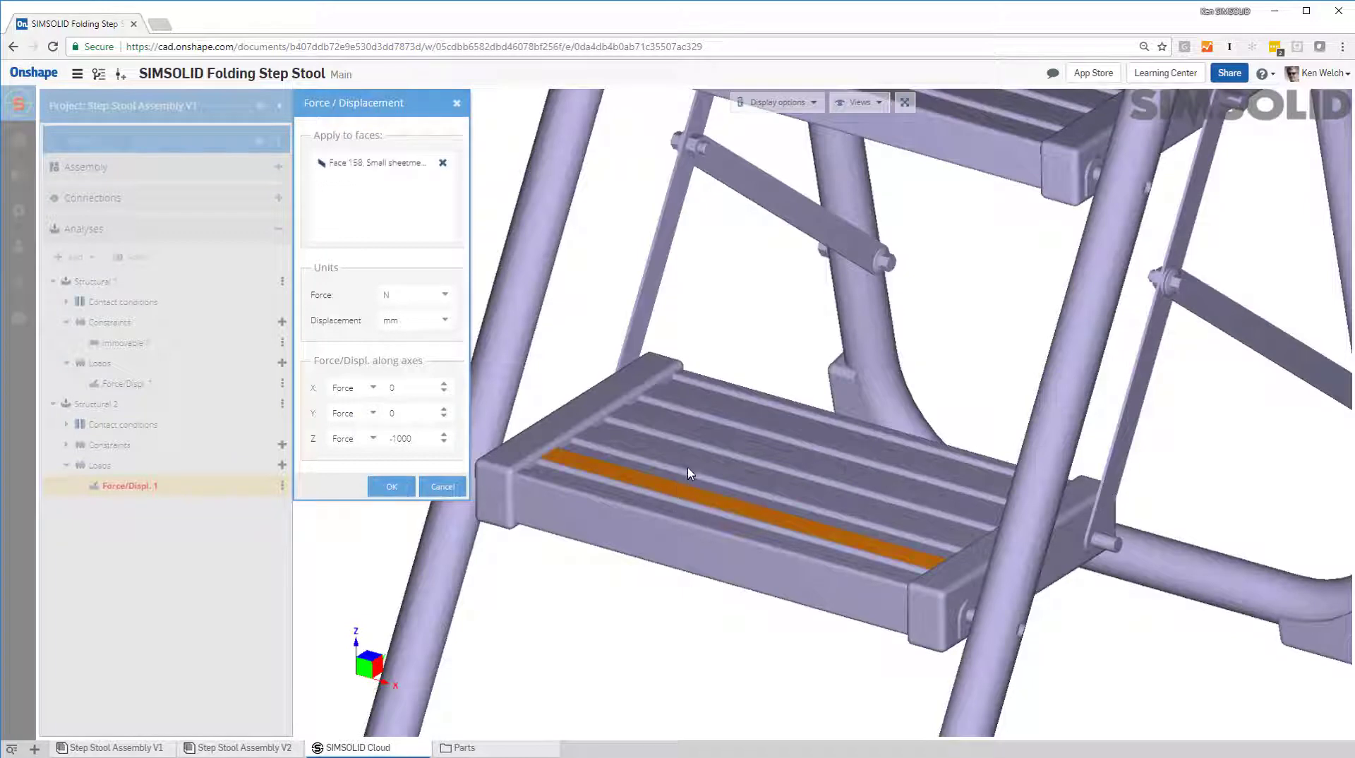
{"action": "left_click", "coordinate": [695, 463]}
{"action": "left_click", "coordinate": [709, 438]}
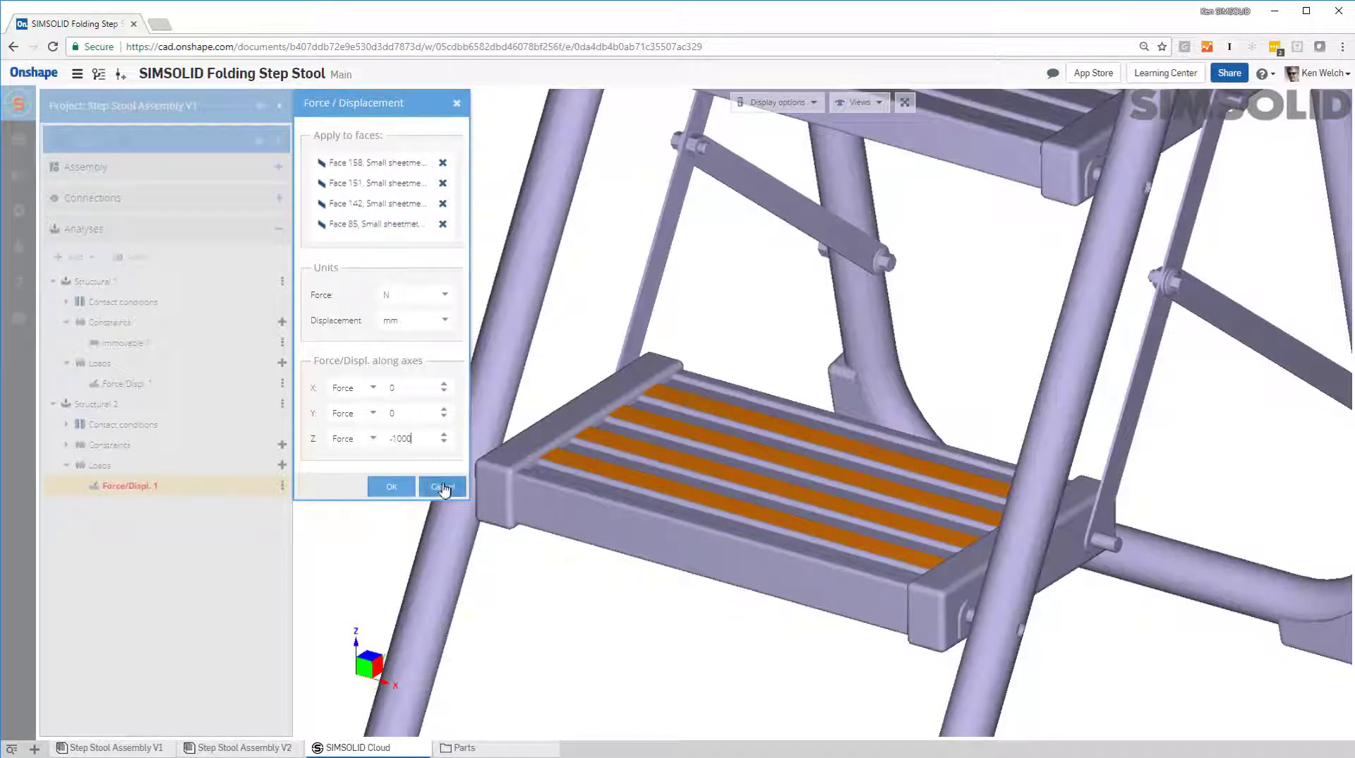
{"action": "left_click", "coordinate": [392, 486]}
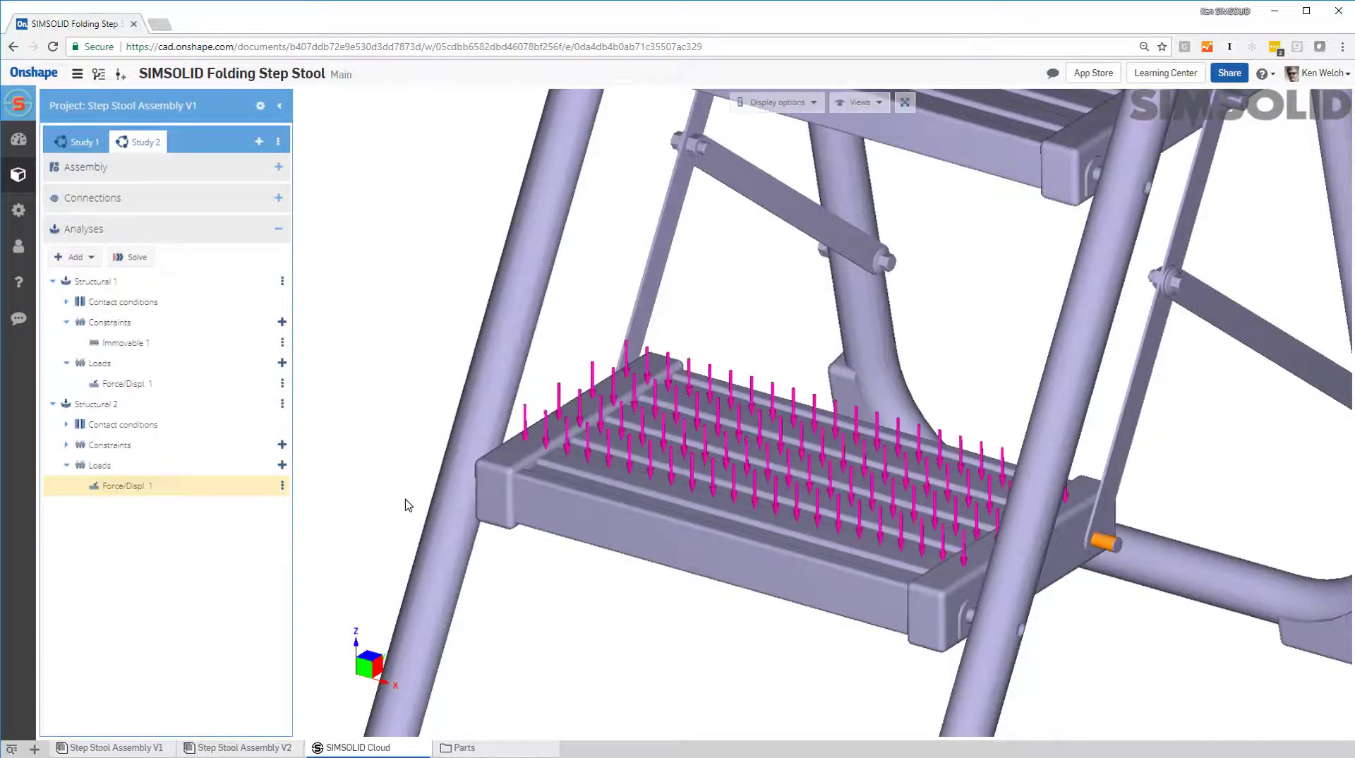
Solve the Structural 1 and Structural 2 analyses of Study 2 only.
{"action": "scroll", "coordinate": [405, 502], "scroll_direction": "up", "scroll_amount": 2}
{"action": "scroll", "coordinate": [472, 505], "scroll_direction": "down", "scroll_amount": 5}
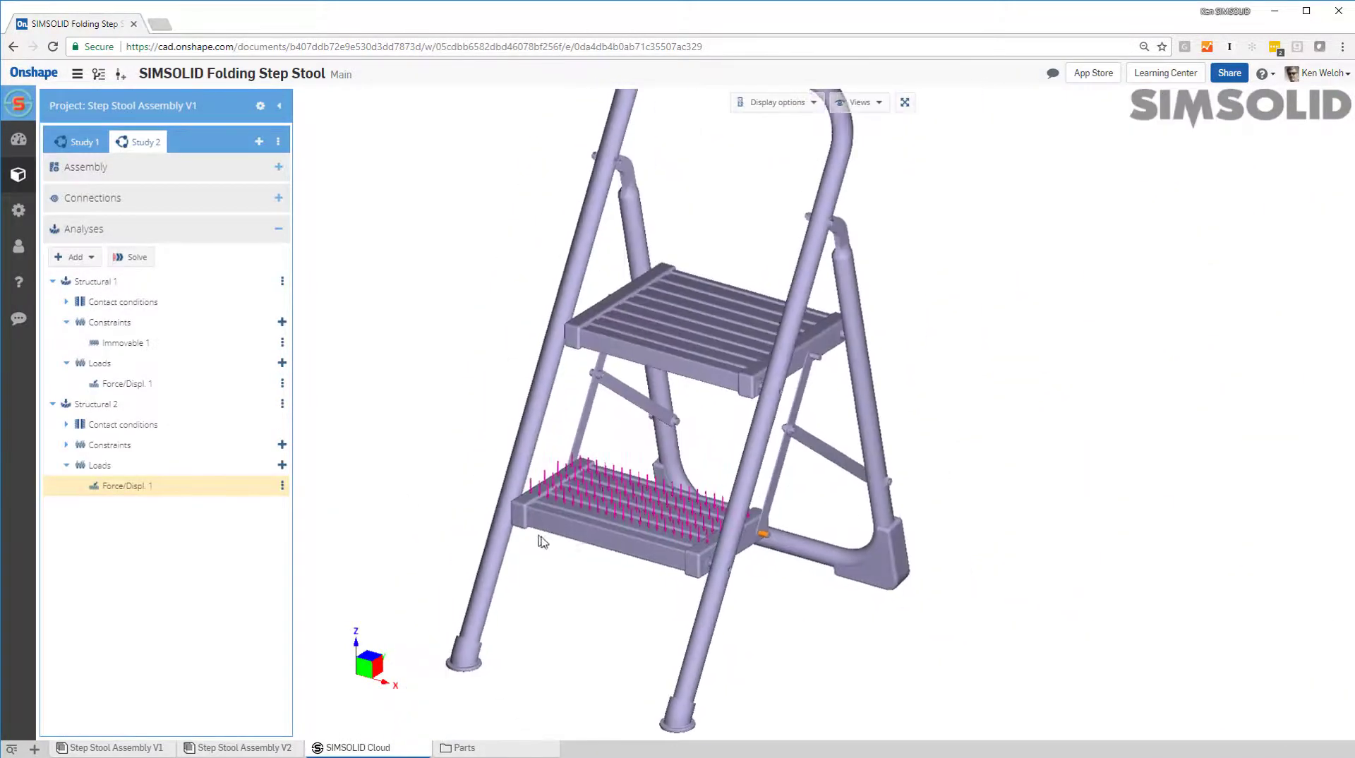
{"action": "left_click", "coordinate": [136, 258]}
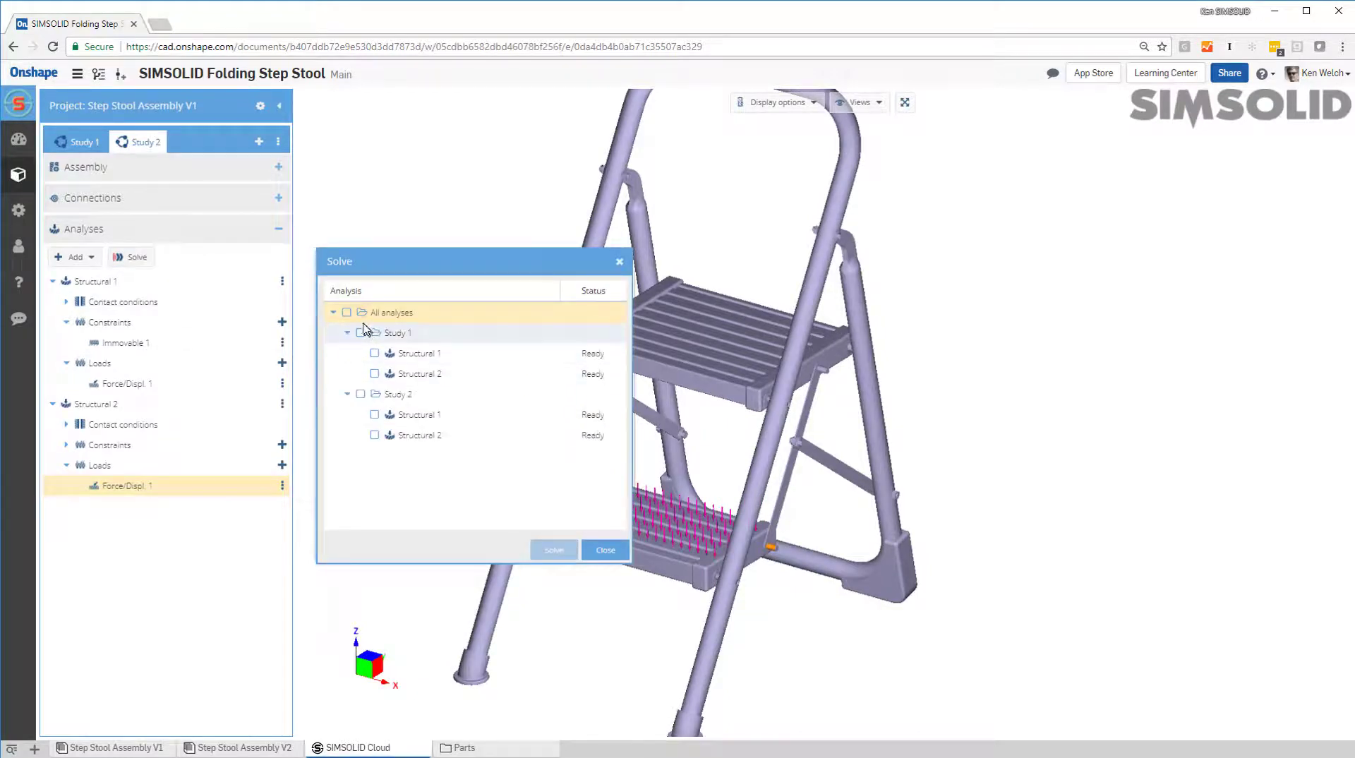
{"action": "left_click", "coordinate": [360, 395]}
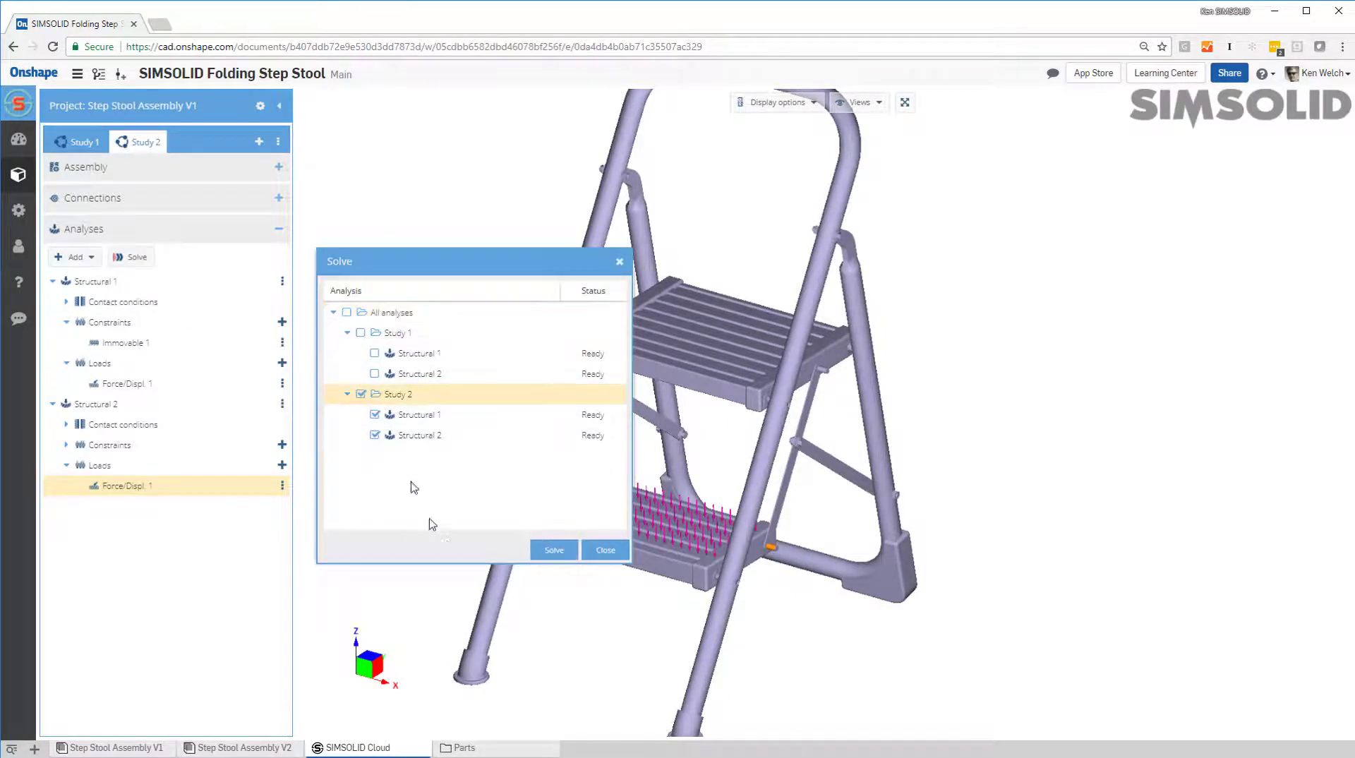
{"action": "left_click", "coordinate": [555, 550]}
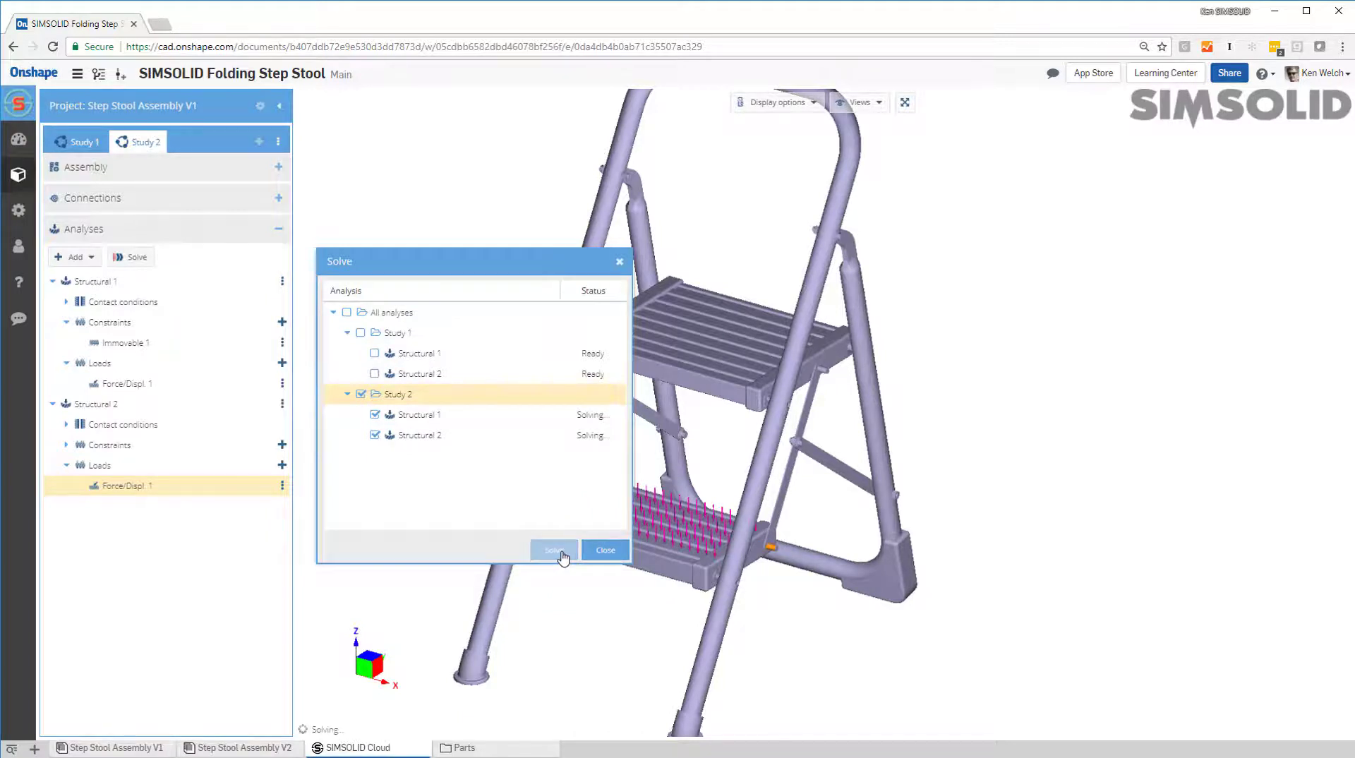
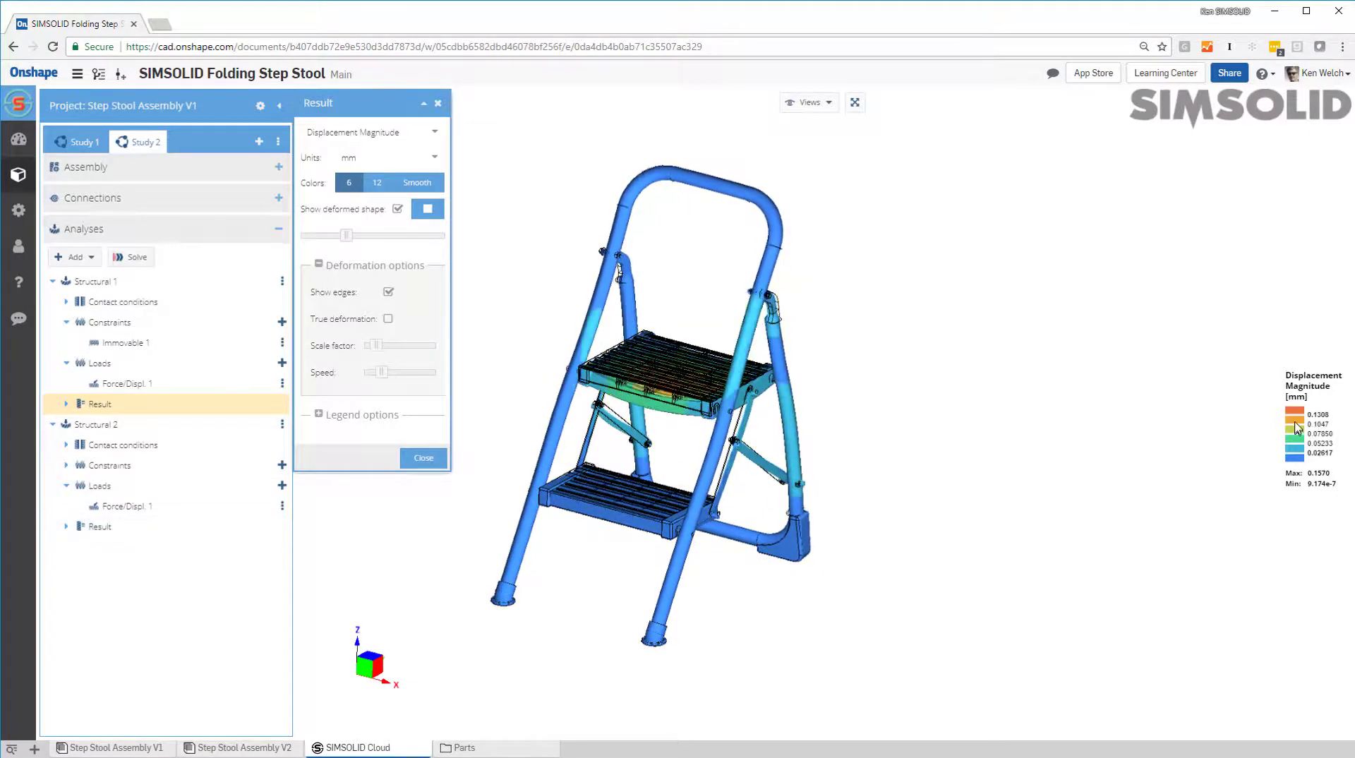
Compare the deformed displacement magnitude results of Structural 2 in Study 2 with those of Structural 2 and Structural 1 in Study 1.
{"action": "left_click", "coordinate": [103, 526]}
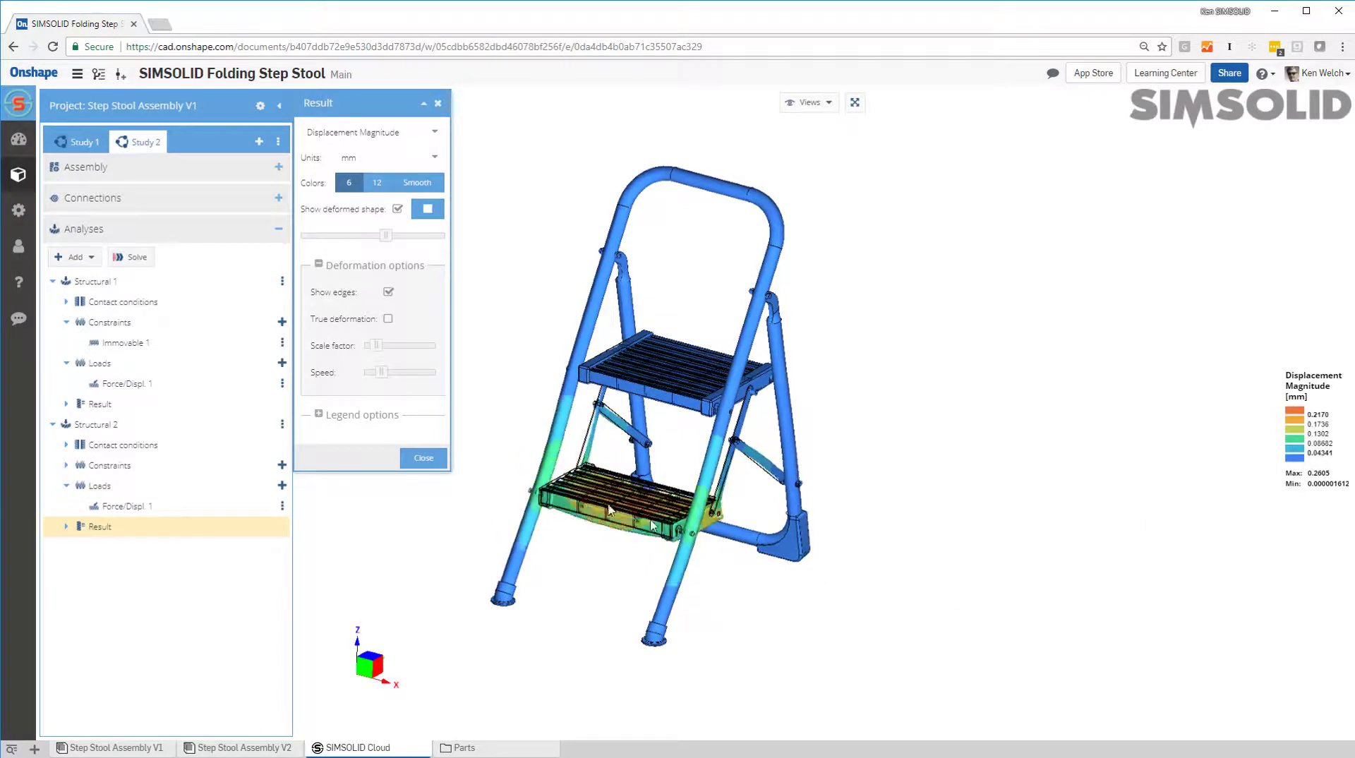
{"action": "left_click", "coordinate": [84, 143]}
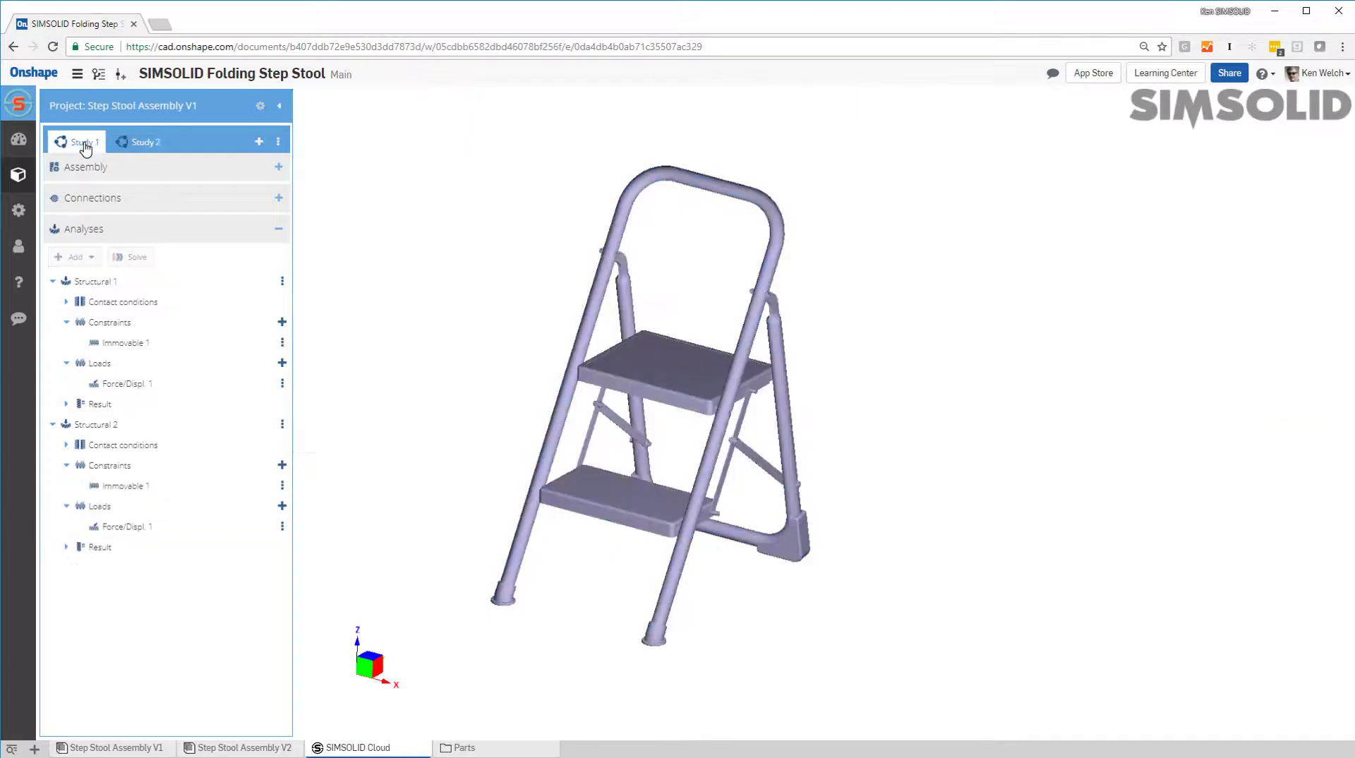
{"action": "left_click", "coordinate": [98, 547]}
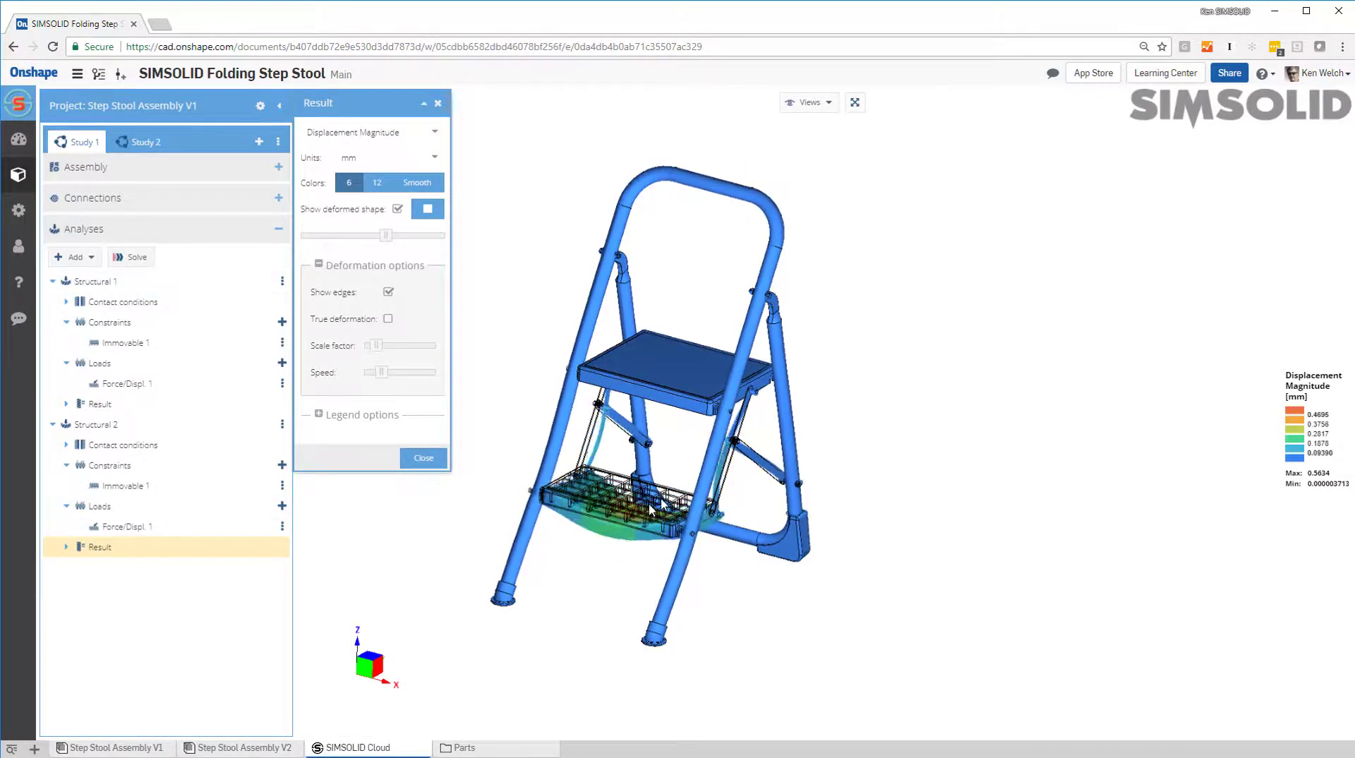
{"action": "left_click", "coordinate": [121, 408]}
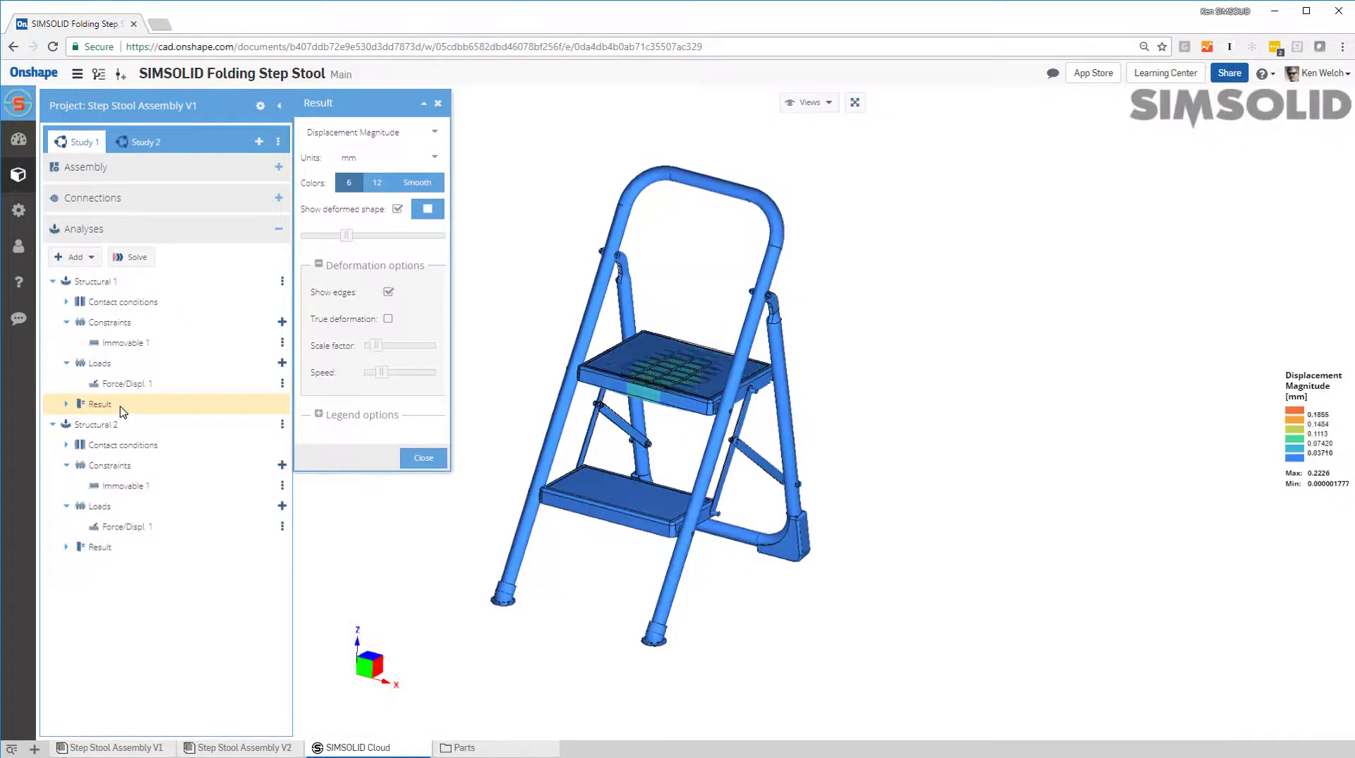
Close the Study 1 result display and check the info of its whole assembly model, including volume and weight.
{"action": "left_click", "coordinate": [424, 459]}
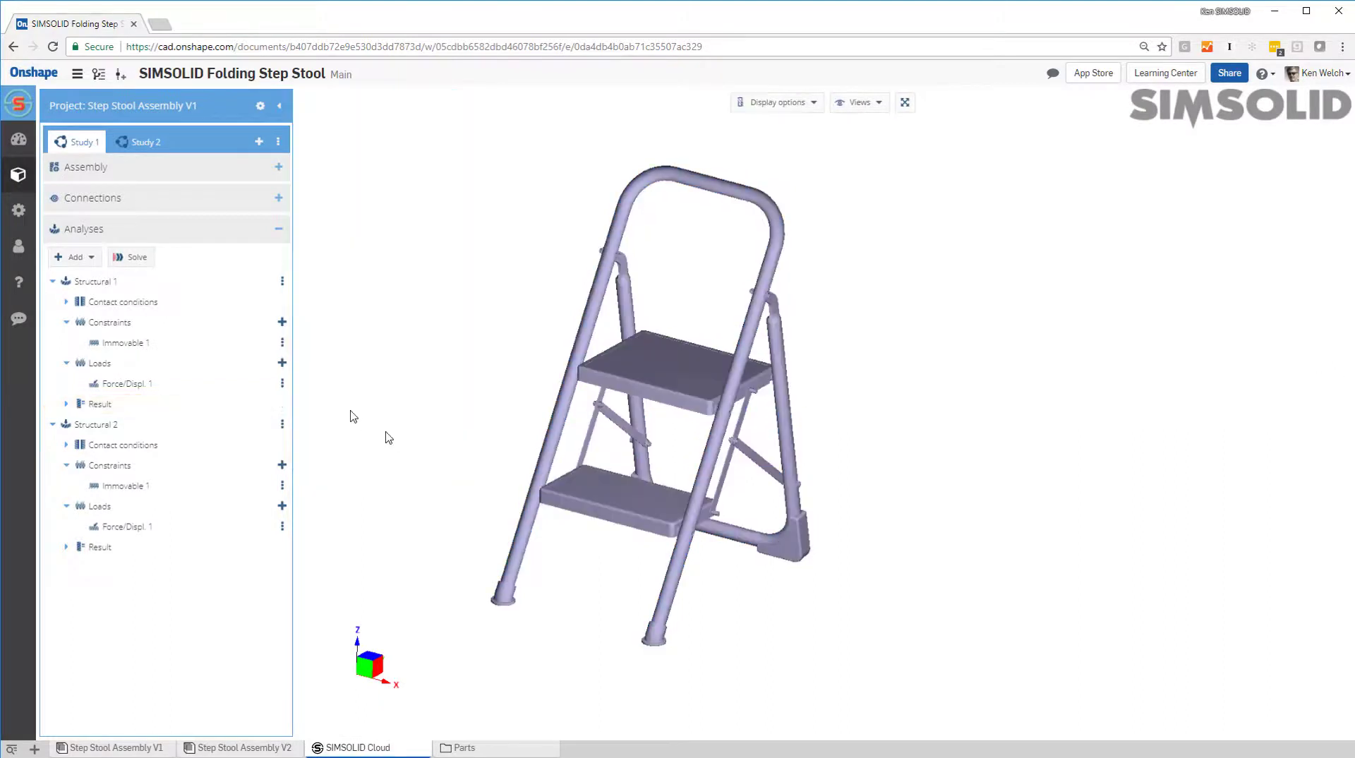
{"action": "left_click", "coordinate": [79, 170]}
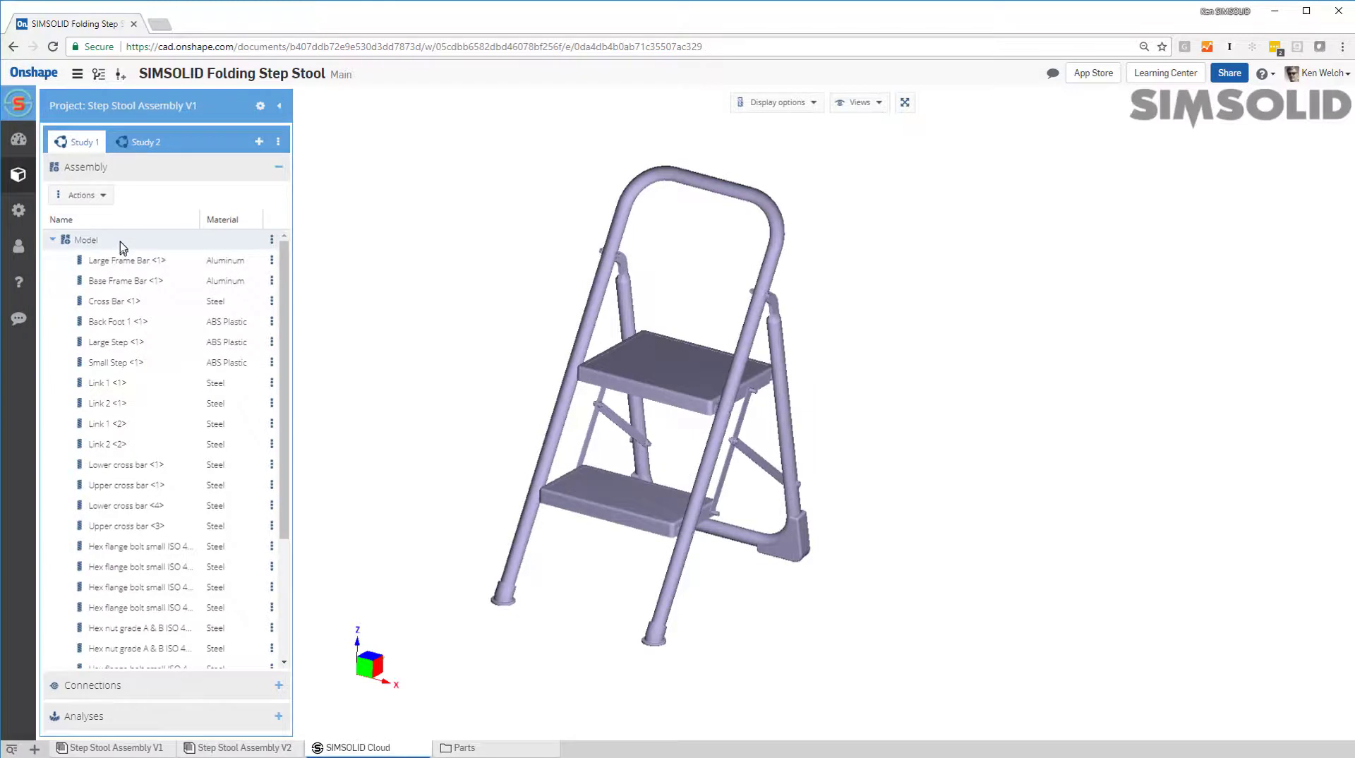
{"action": "right_click", "coordinate": [158, 243]}
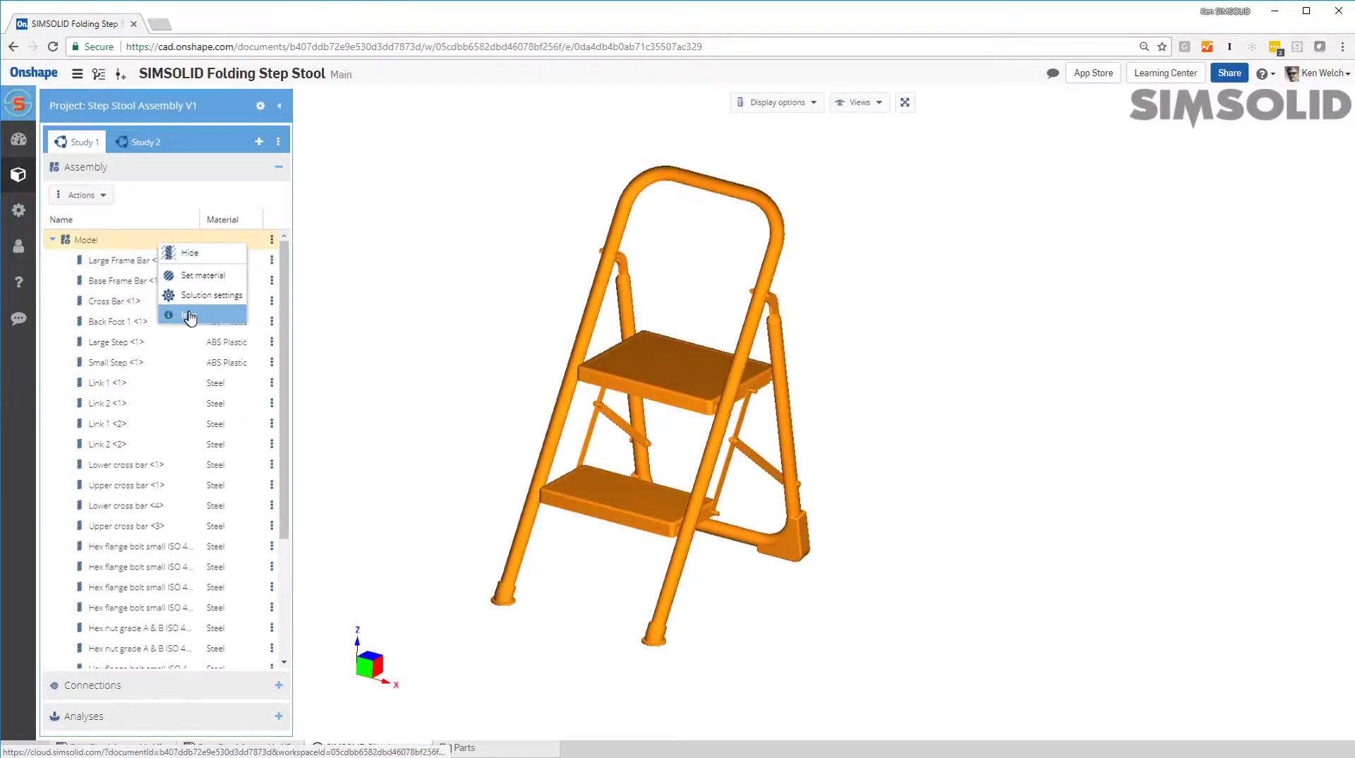
{"action": "left_click", "coordinate": [189, 315]}
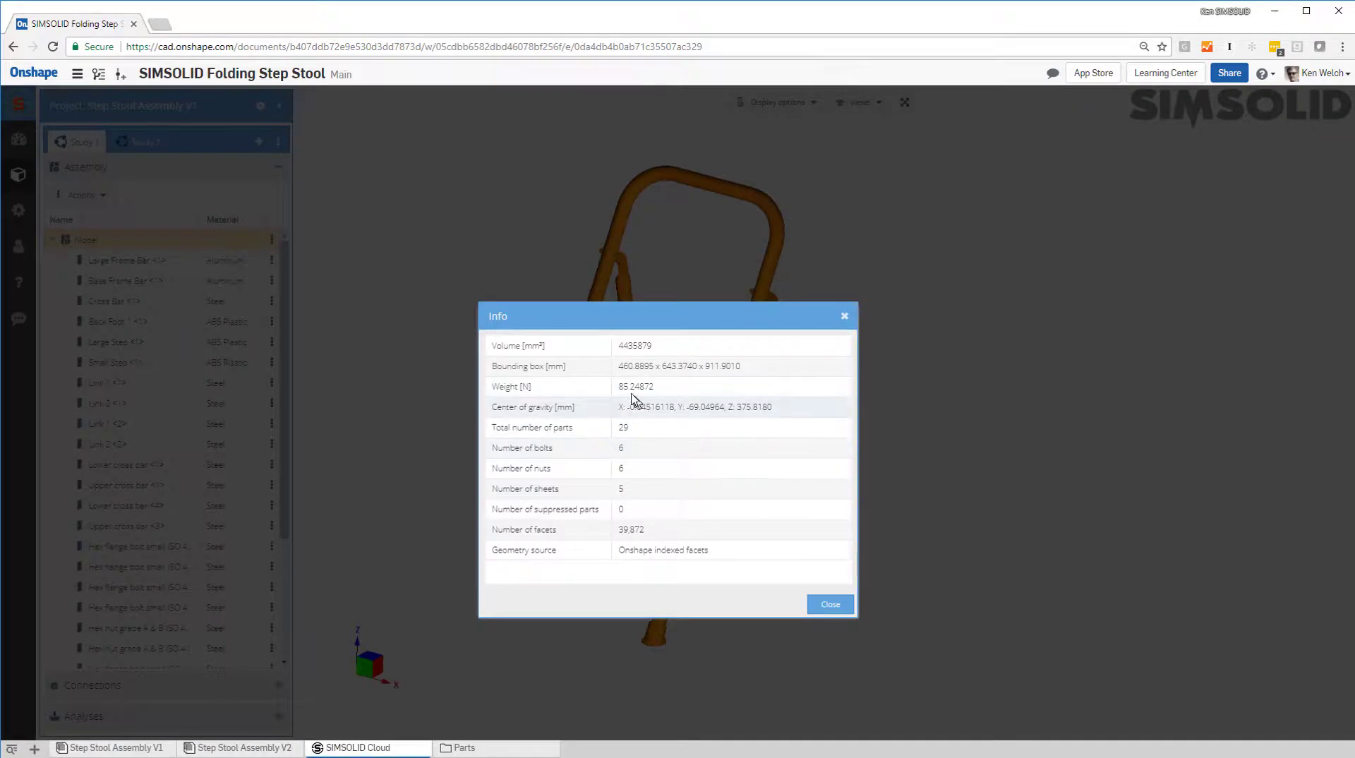
{"action": "left_click", "coordinate": [819, 608]}
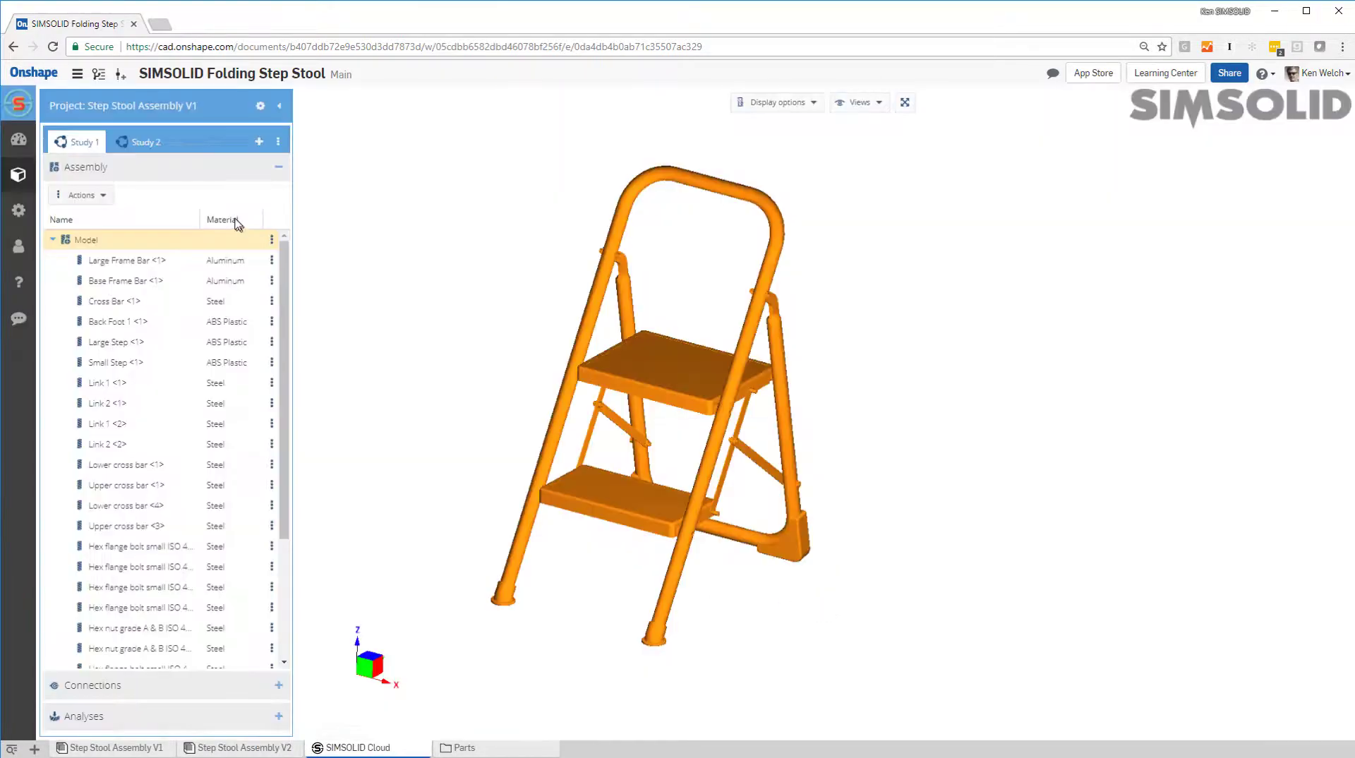
Check the same info for the whole assembly model in Study 2 and clear the model selection.
{"action": "left_click", "coordinate": [132, 146]}
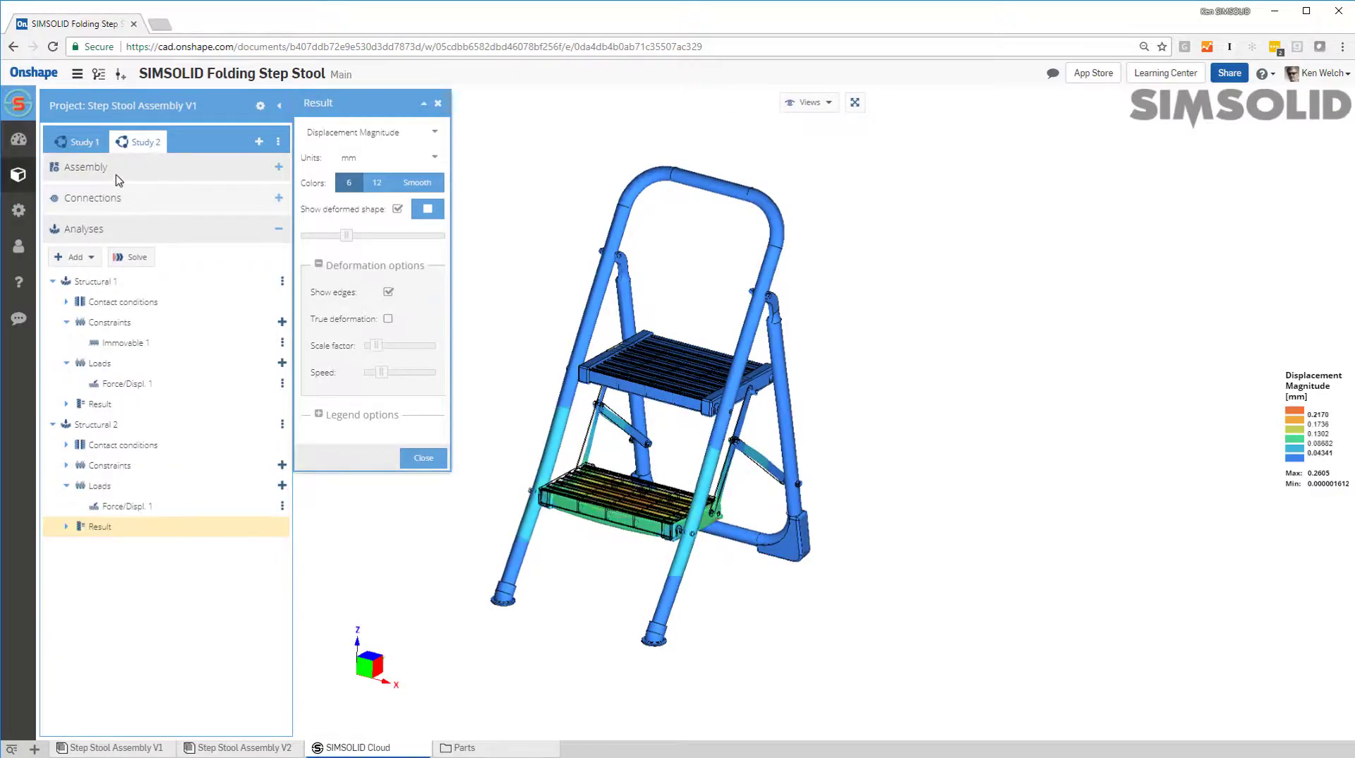
{"action": "left_click", "coordinate": [106, 170]}
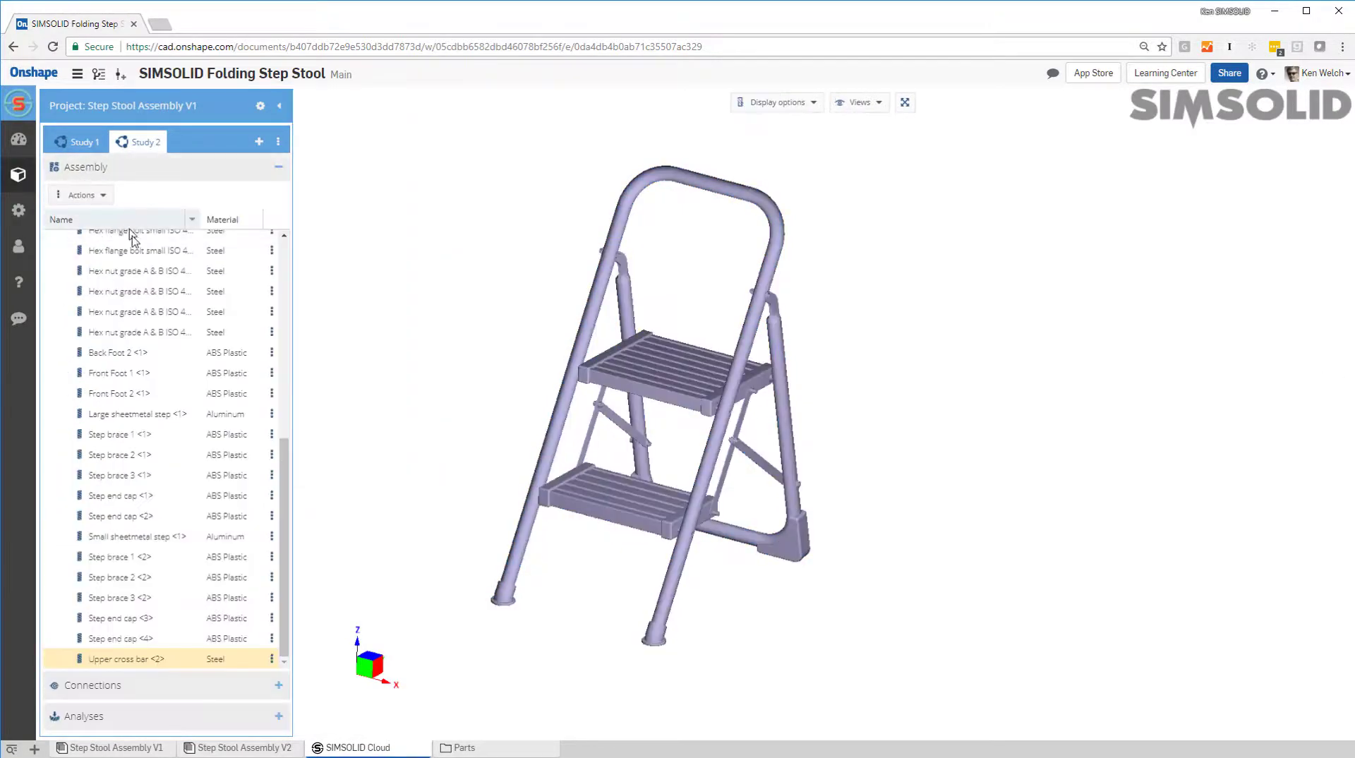
{"action": "scroll", "coordinate": [135, 270], "scroll_direction": "up", "scroll_amount": 10}
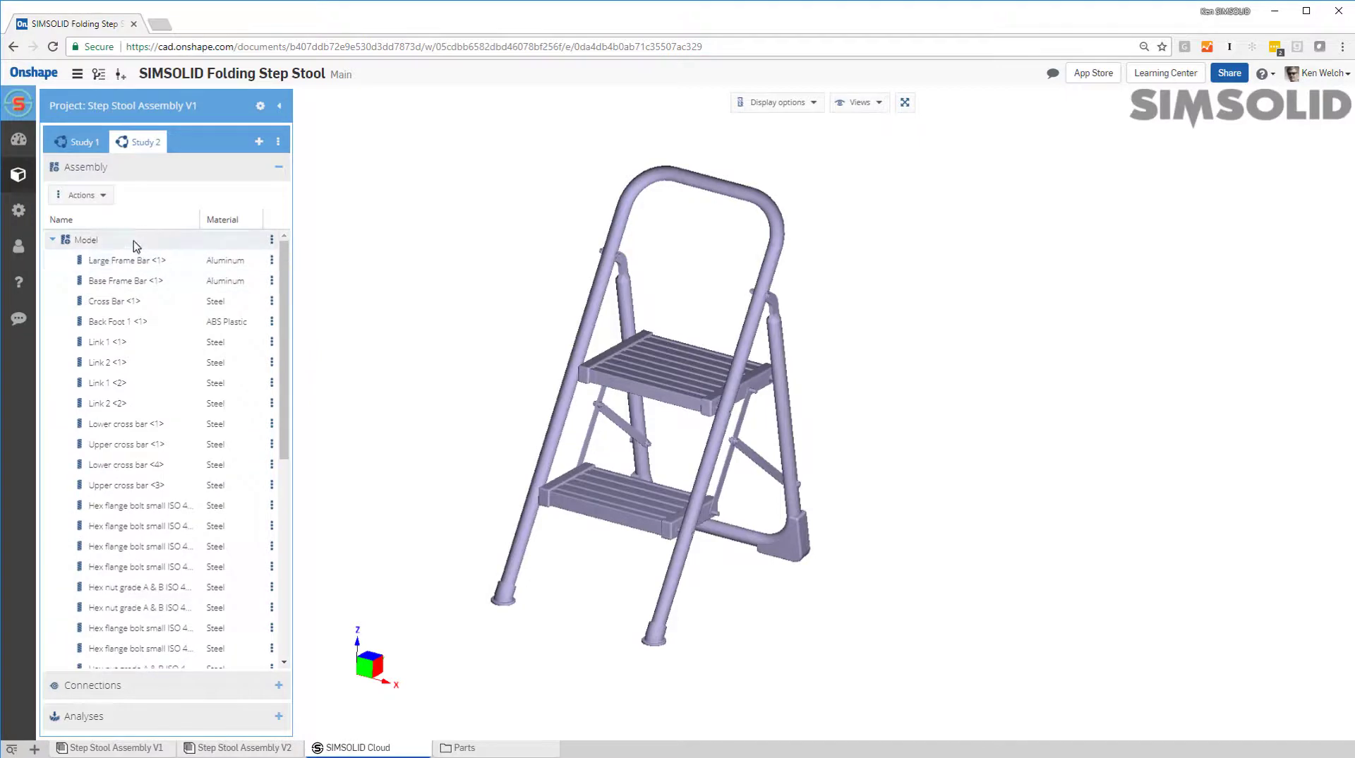
{"action": "right_click", "coordinate": [136, 242]}
{"action": "left_click", "coordinate": [173, 313]}
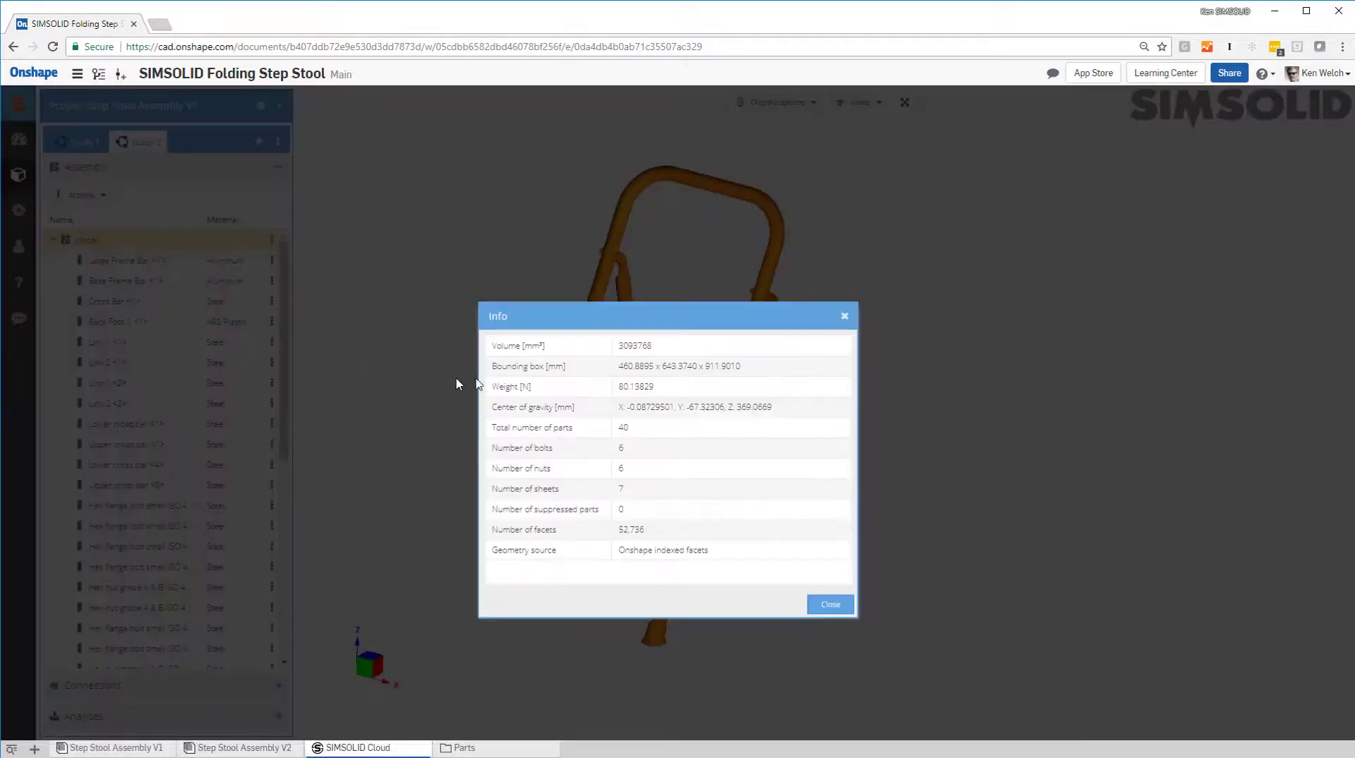
{"action": "left_click", "coordinate": [830, 604]}
{"action": "left_click", "coordinate": [612, 602]}
{"action": "mouse_move", "coordinate": [609, 590]}
{"action": "left_mouse_down"}
{"action": "mouse_move", "coordinate": [714, 420]}
{"action": "mouse_move", "coordinate": [622, 567]}
{"action": "left_mouse_up"}
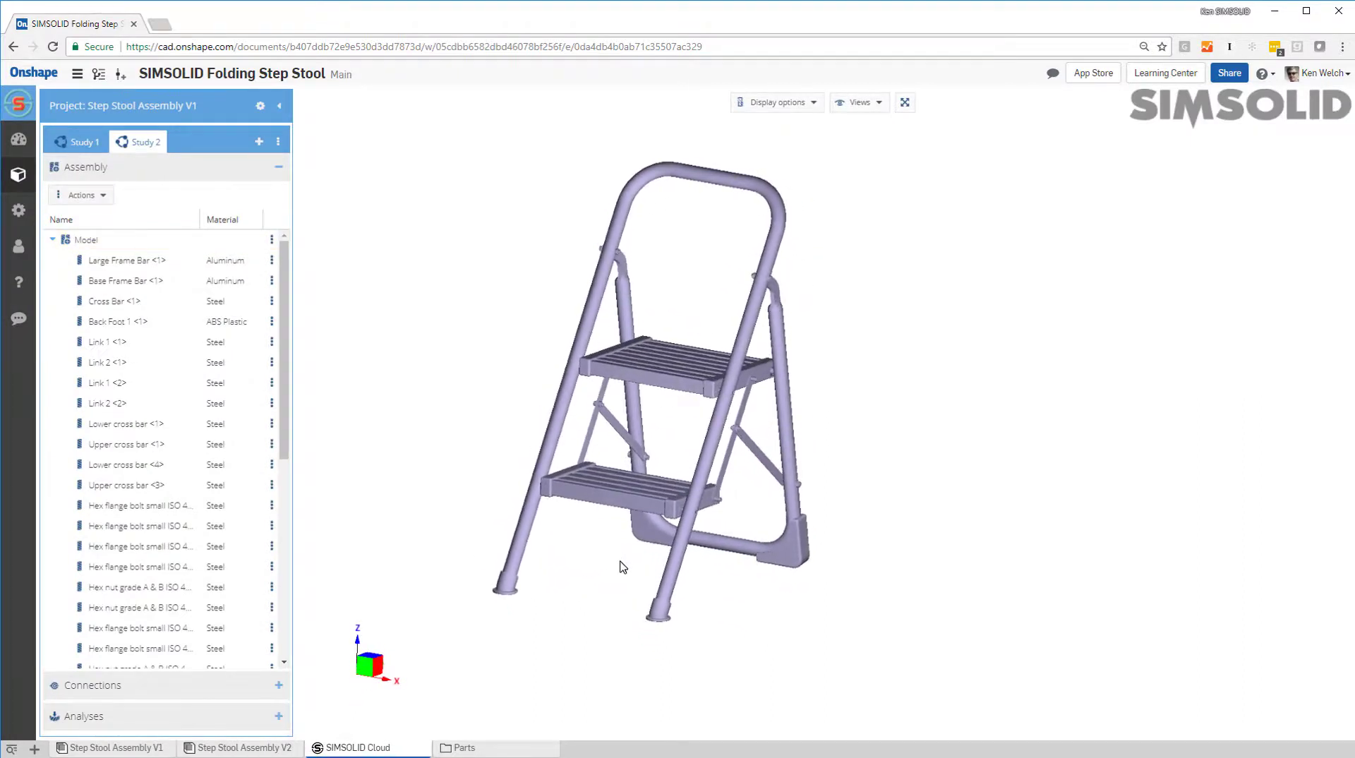
{"action": "right_click_drag", "start_coordinate": [621, 559], "coordinate": [683, 586]}
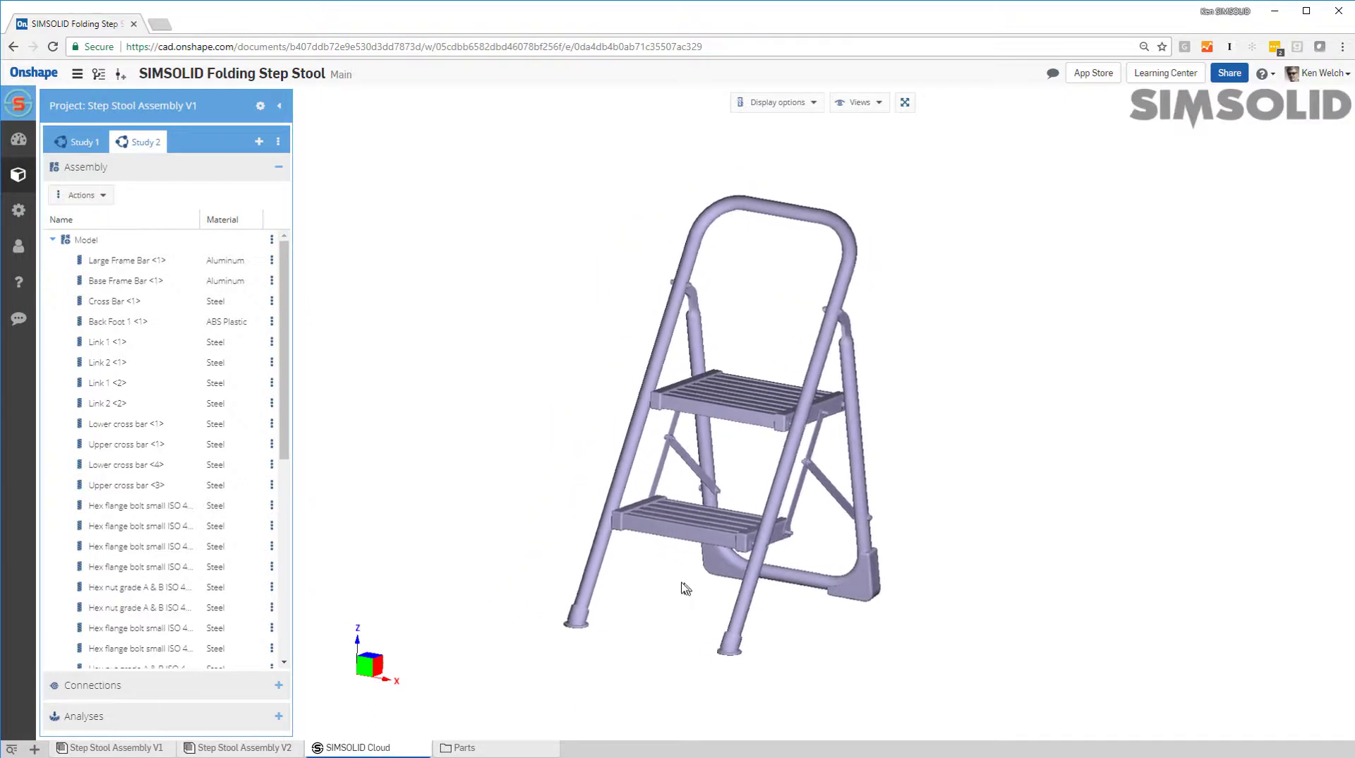
{"action": "left_click", "coordinate": [121, 177]}
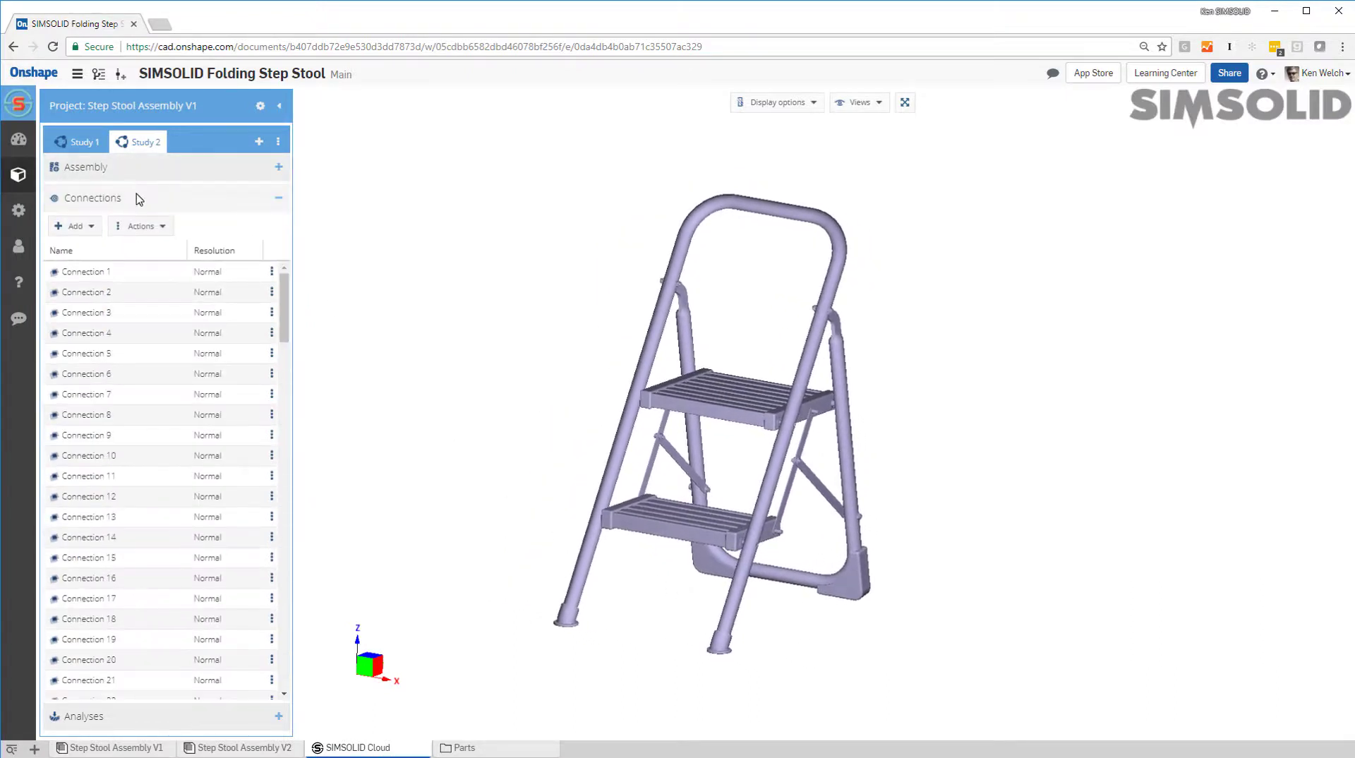
{"action": "left_click", "coordinate": [138, 198]}
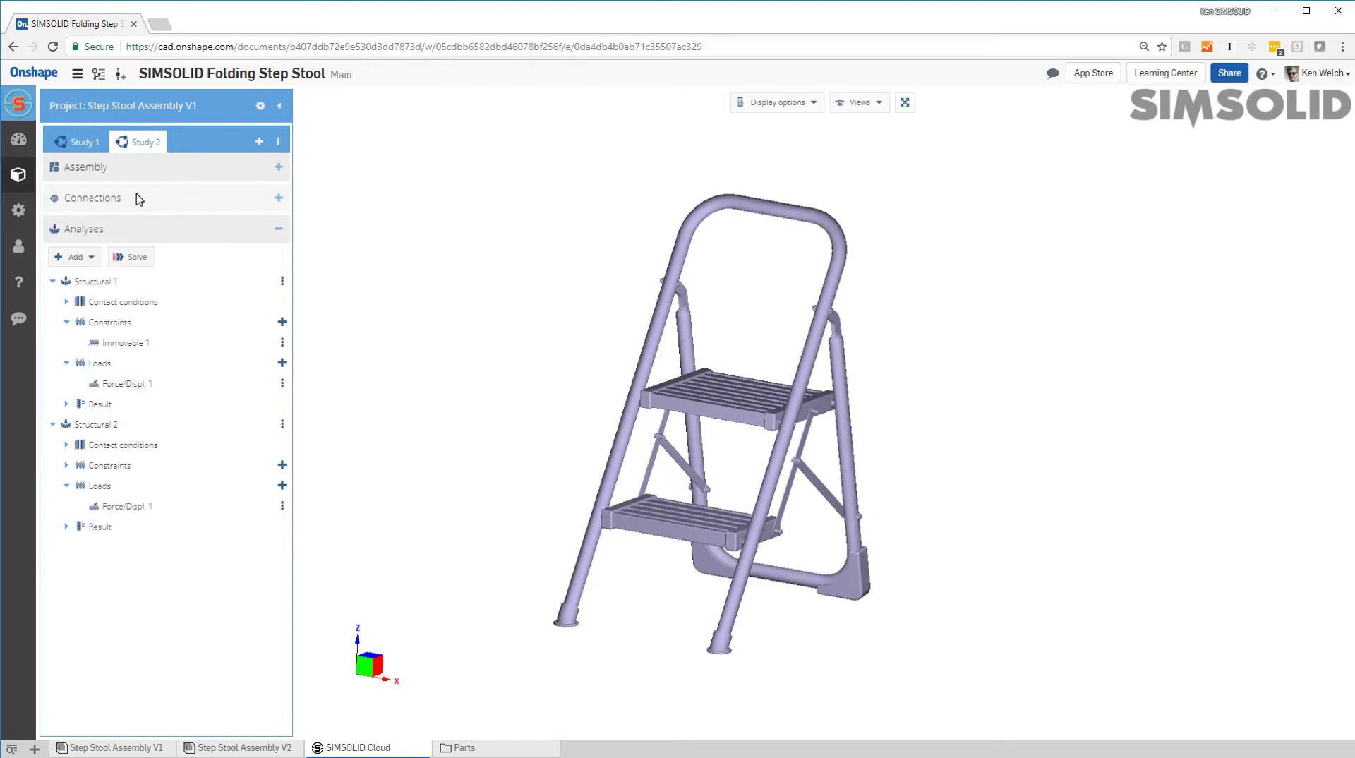